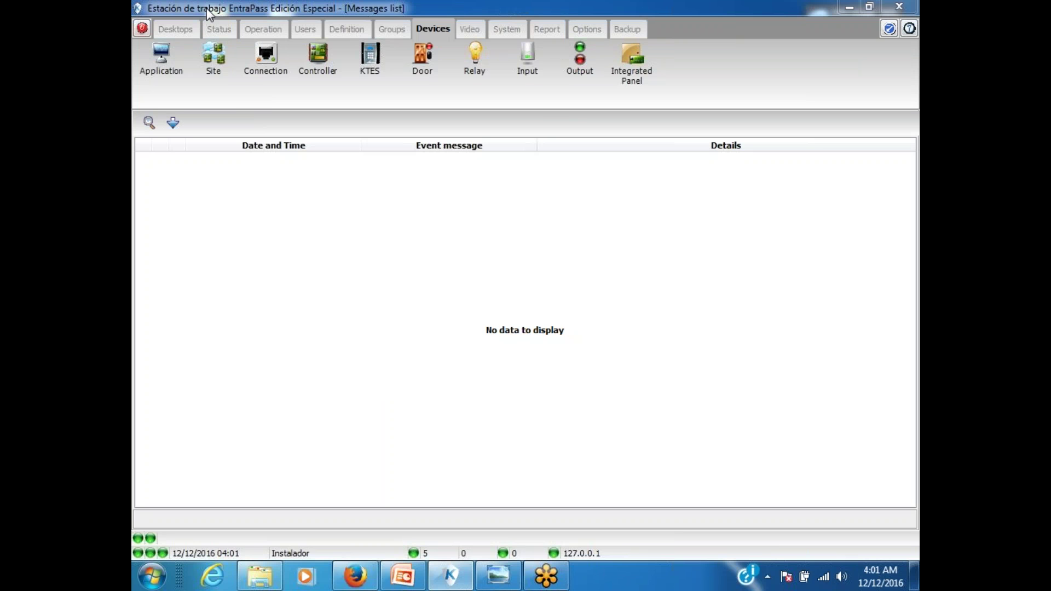
# Step: Switch EntraPass to its Video section in the ribbon
pyautogui.click(472, 34)
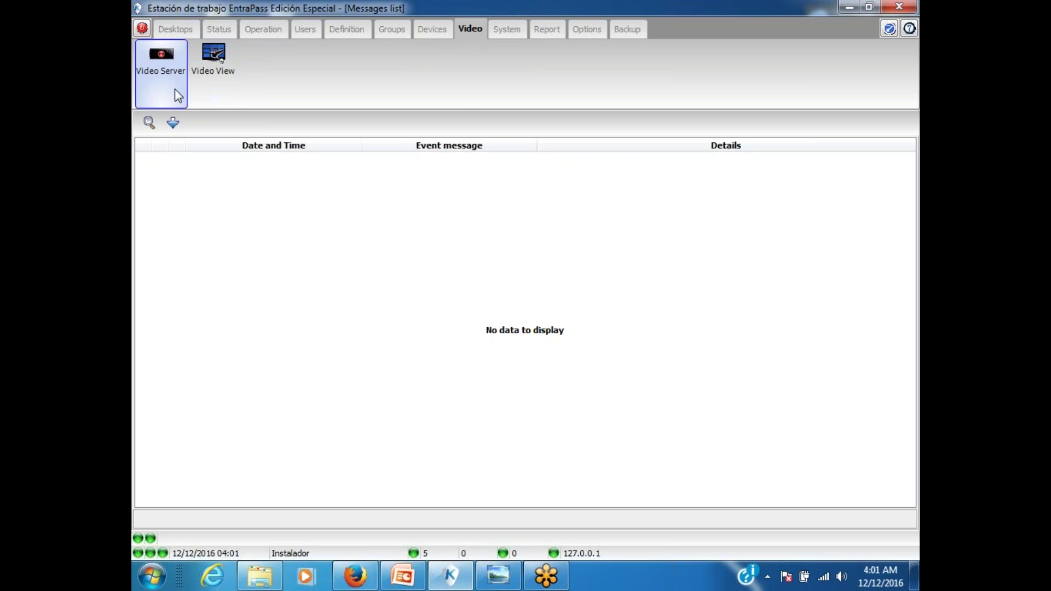
# Step: Create a new video server record and name it Exacq
pyautogui.click(171, 74)
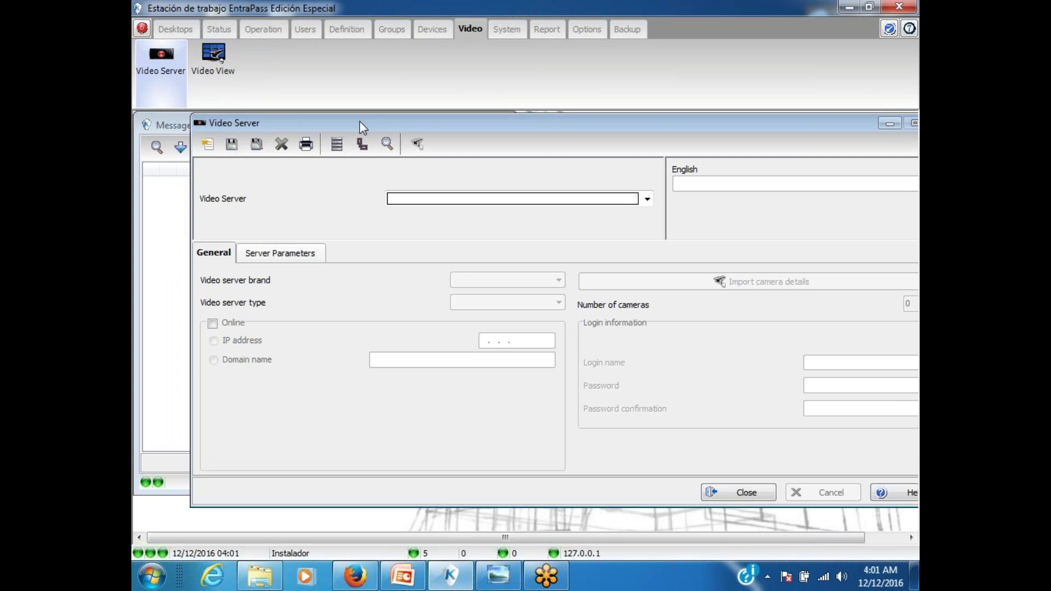
pyautogui.moveTo(360, 121); pyautogui.dragTo(320, 134)
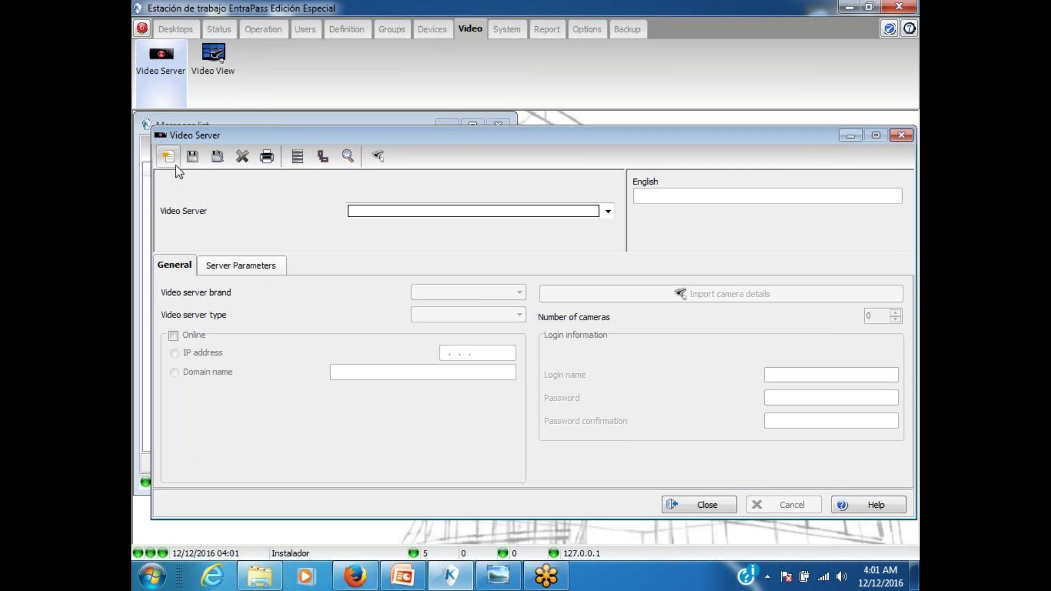
pyautogui.click(169, 158)
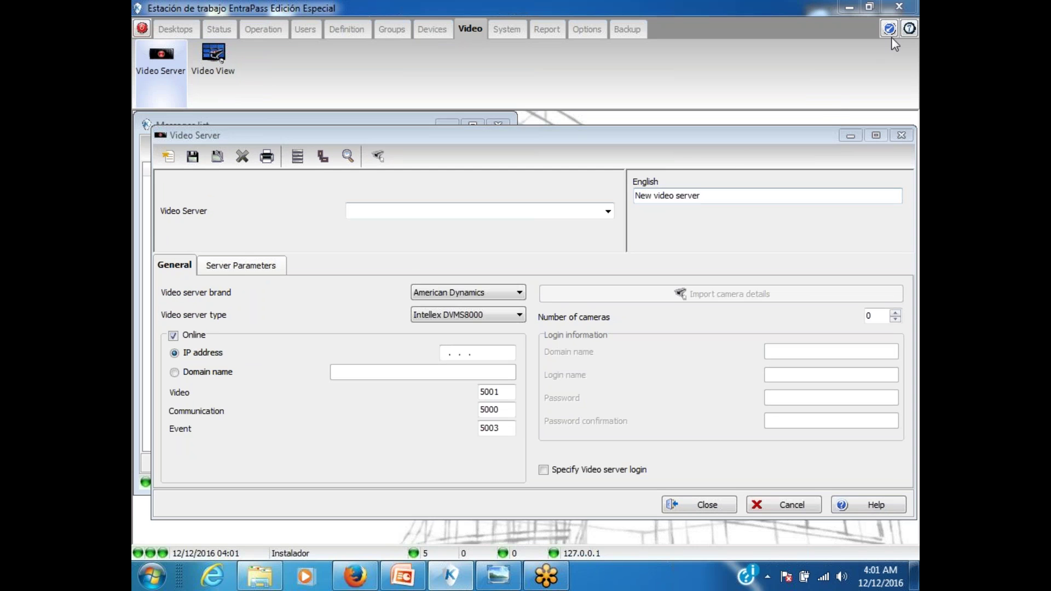
pyautogui.moveTo(711, 196); pyautogui.dragTo(615, 191)
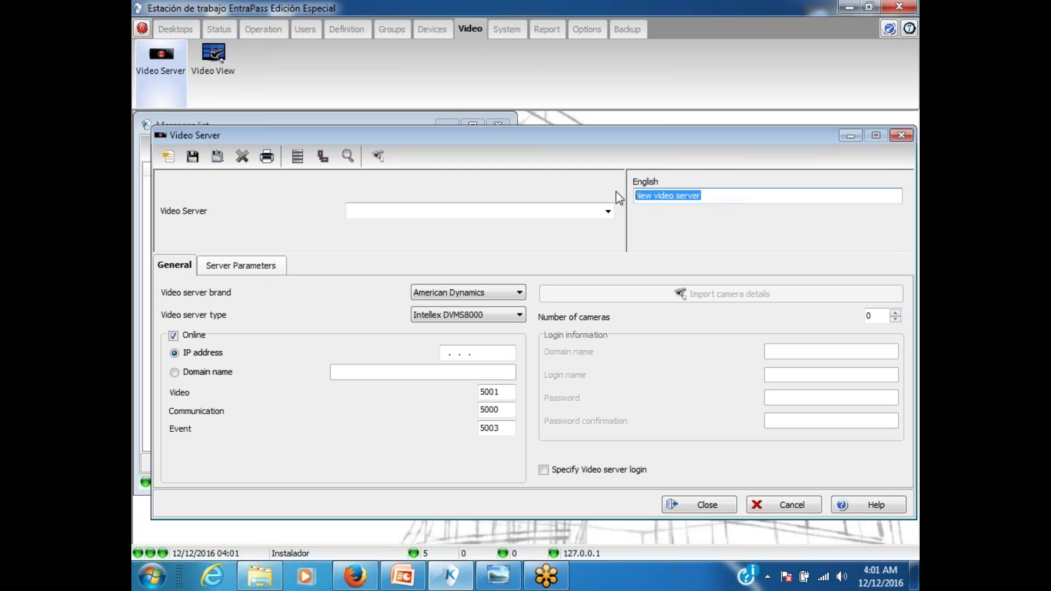
pyautogui.write('E')
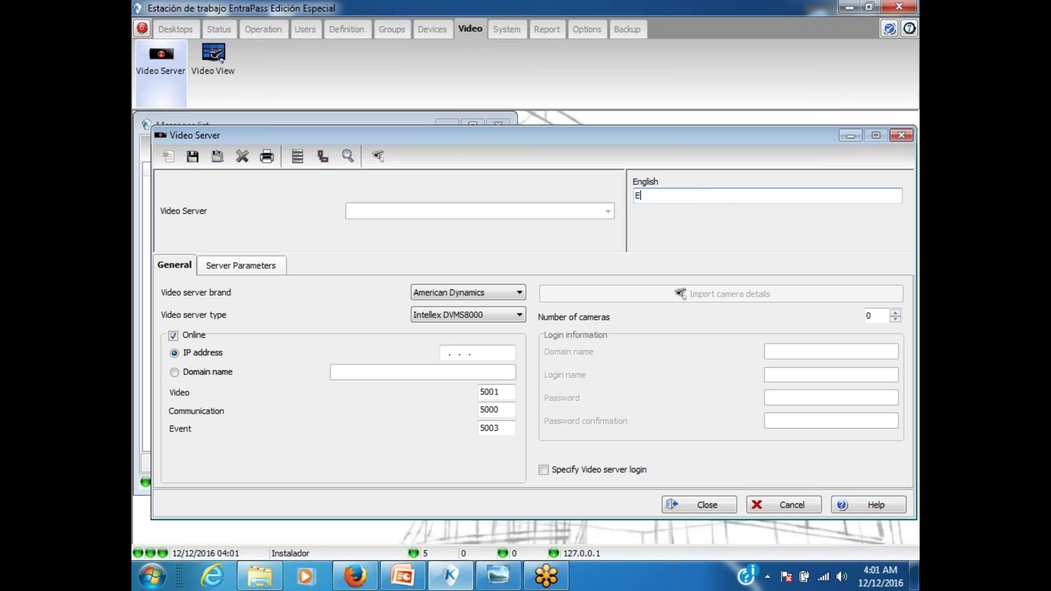
pyautogui.write('xacq')
# Step: Review the brand and type lists, leaving American Dynamics Intellex DVMS8000 selected
pyautogui.click(430, 294)
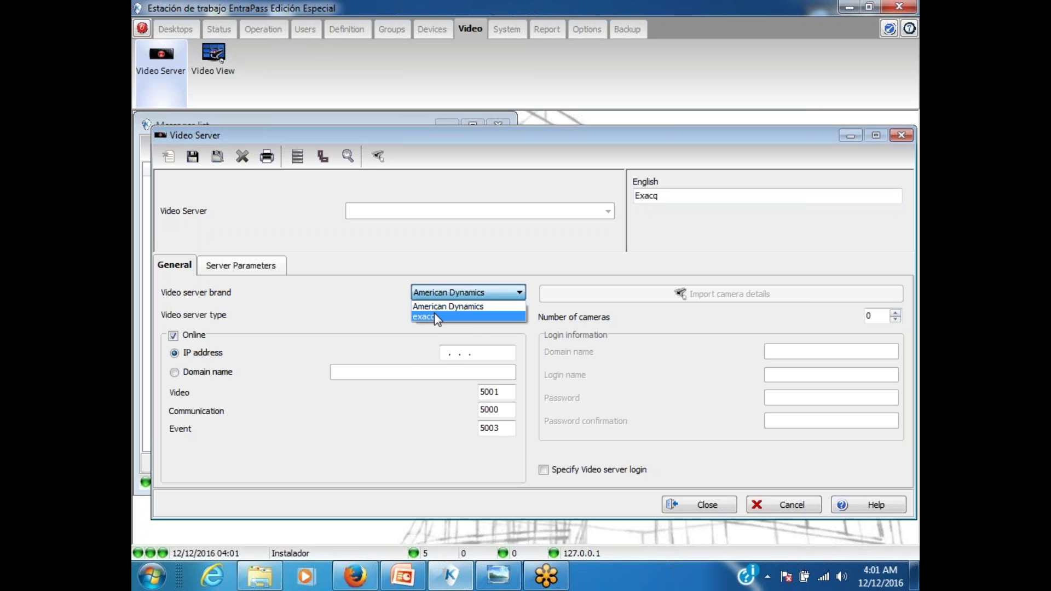
pyautogui.click(435, 307)
pyautogui.click(421, 314)
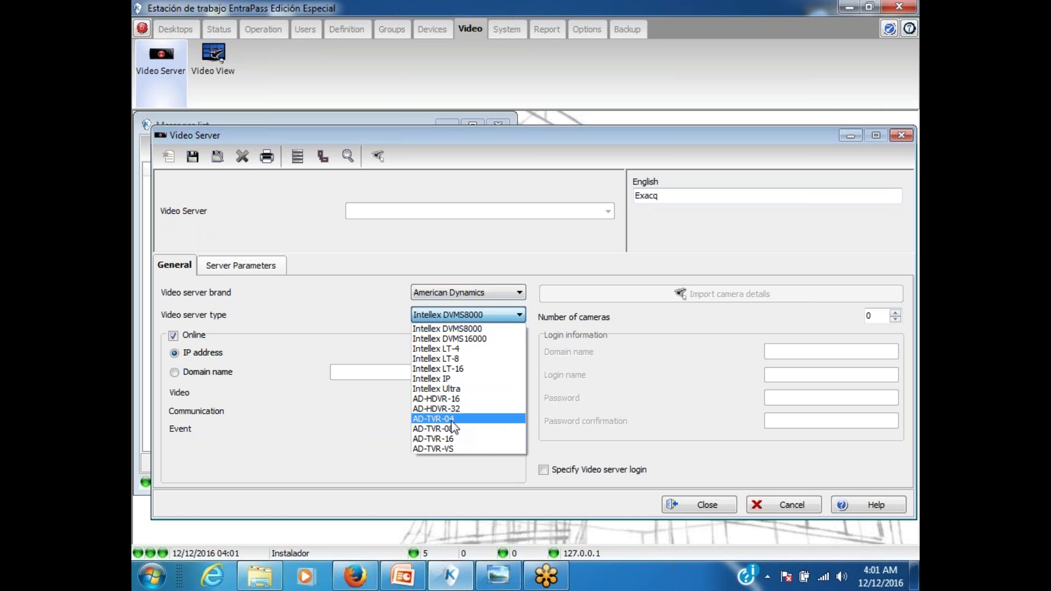
pyautogui.click(636, 19)
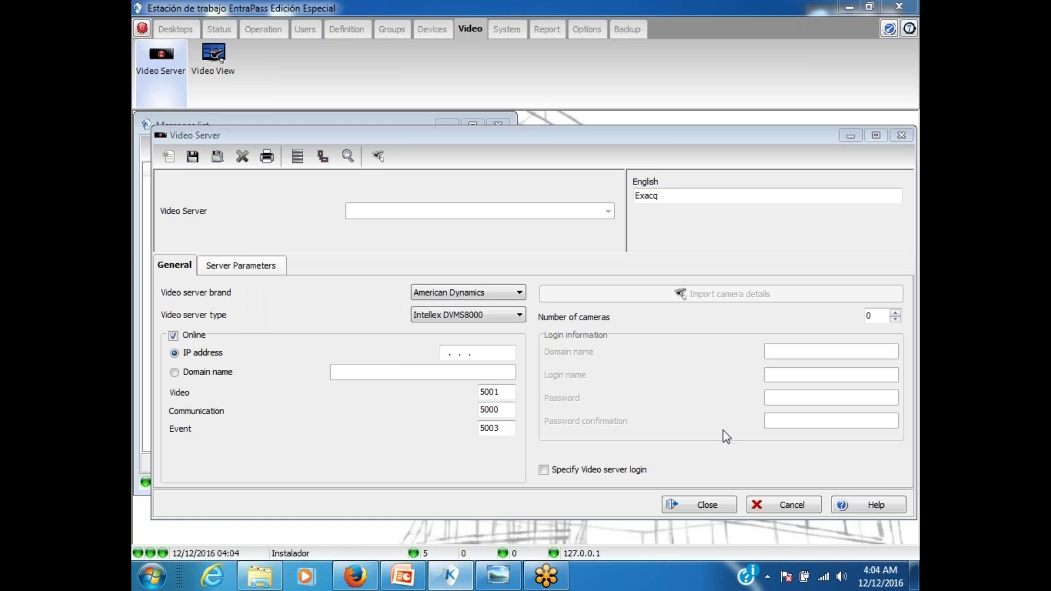
# Step: Set the Exacq server's brand to exacq with type exacq-8, then select the IP address field
pyautogui.click(432, 292)
pyautogui.click(425, 319)
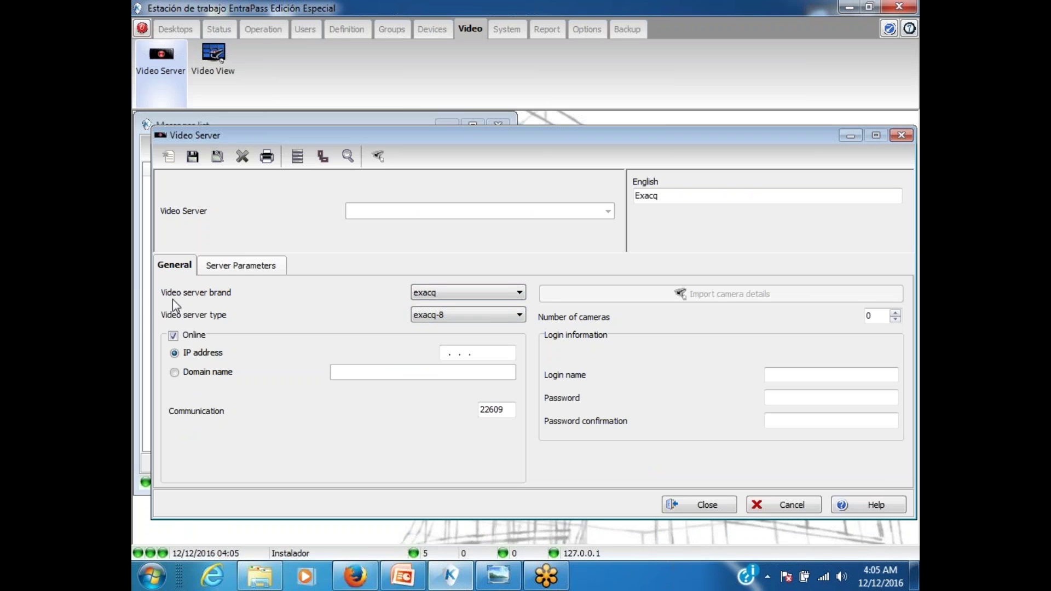
pyautogui.click(466, 317)
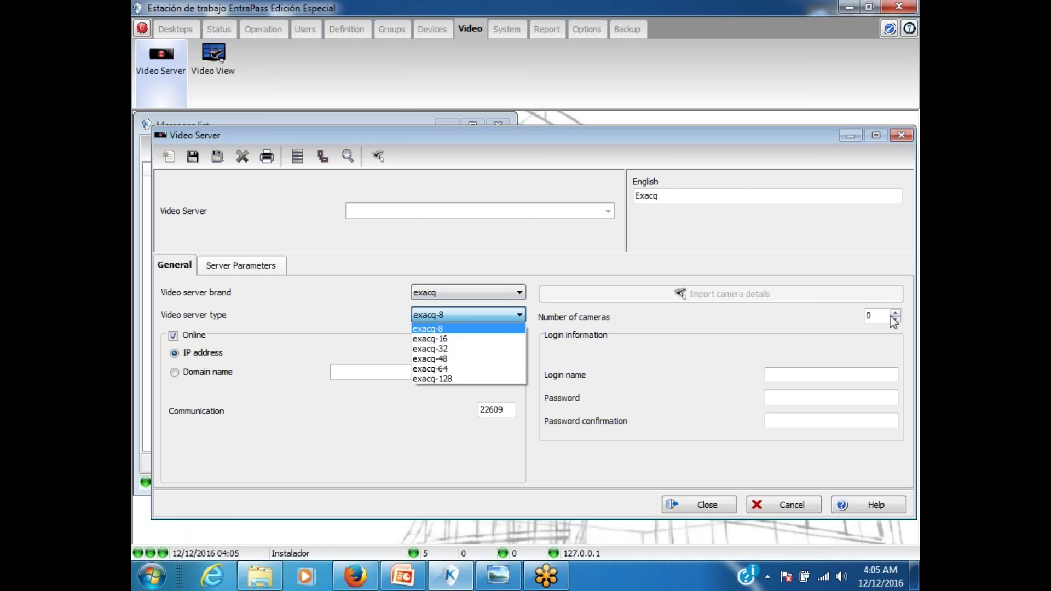
pyautogui.click(895, 34)
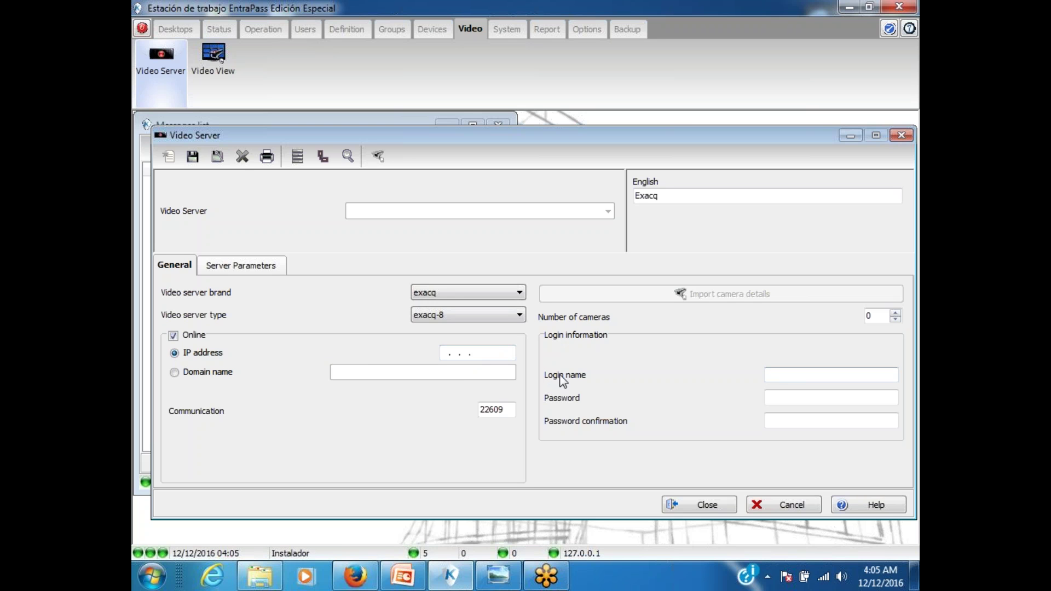
pyautogui.click(472, 356)
# Step: Look up the Exacq Server's address 108.179.8.118 and port 22609 in the DVR table, then return to EntraPass
pyautogui.click(480, 567)
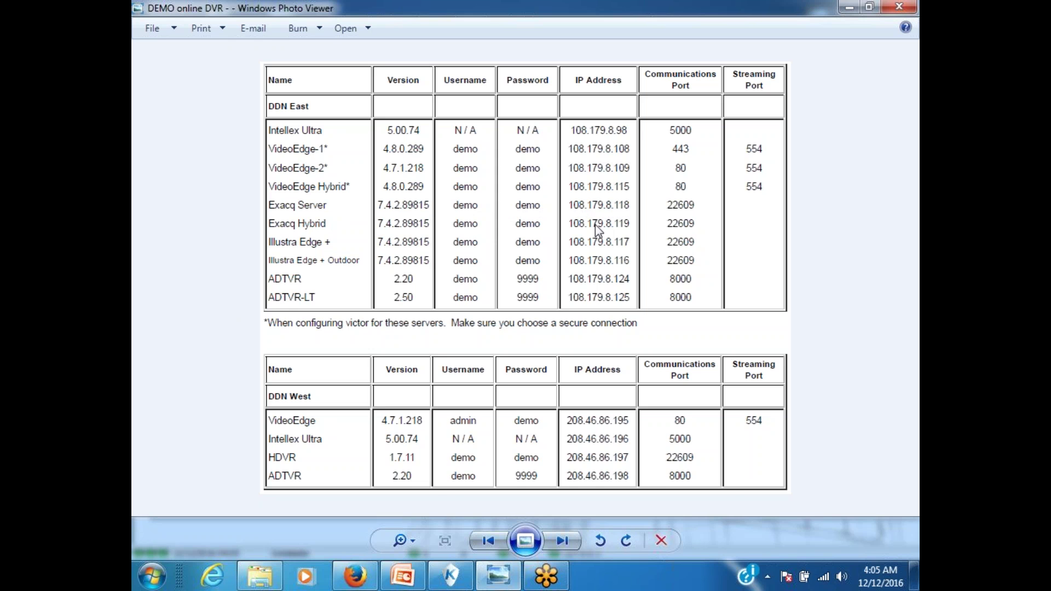
pyautogui.click(451, 574)
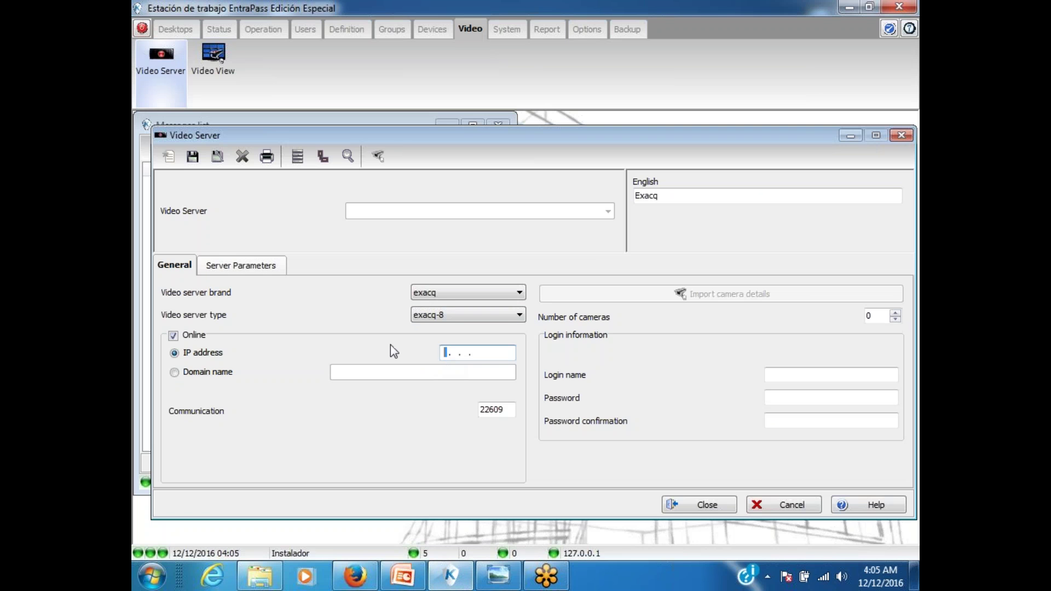
# Step: Enter IP 108.179.8.118, the login name, password and confirmation, then save the Exacq server
pyautogui.write('108.179.8 .118')
pyautogui.click(781, 375)
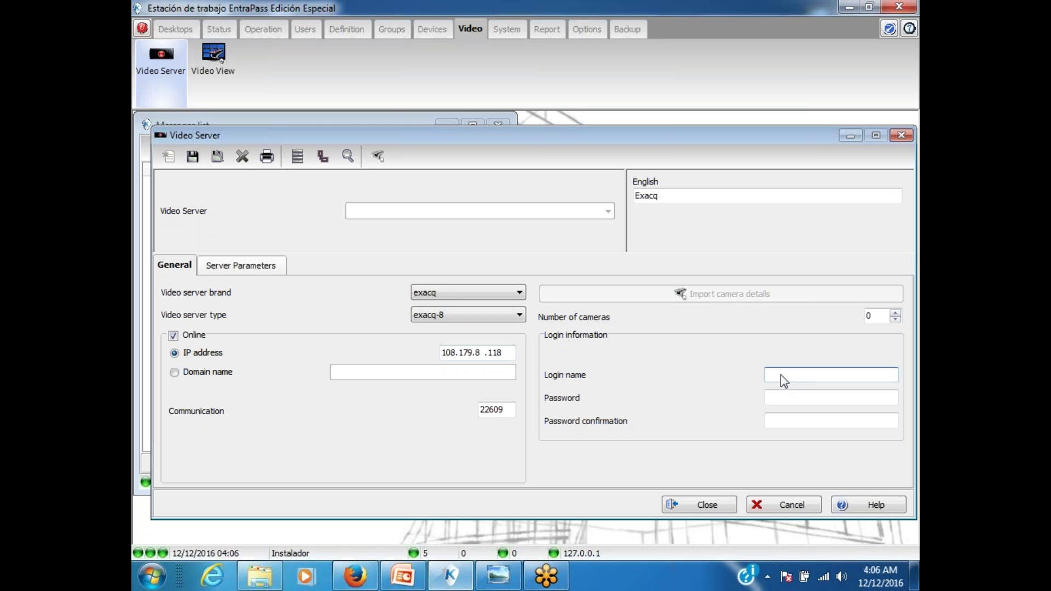
pyautogui.write('demo')
pyautogui.press('Tab')
pyautogui.write('demo')
pyautogui.press('Tab')
pyautogui.write('demo')
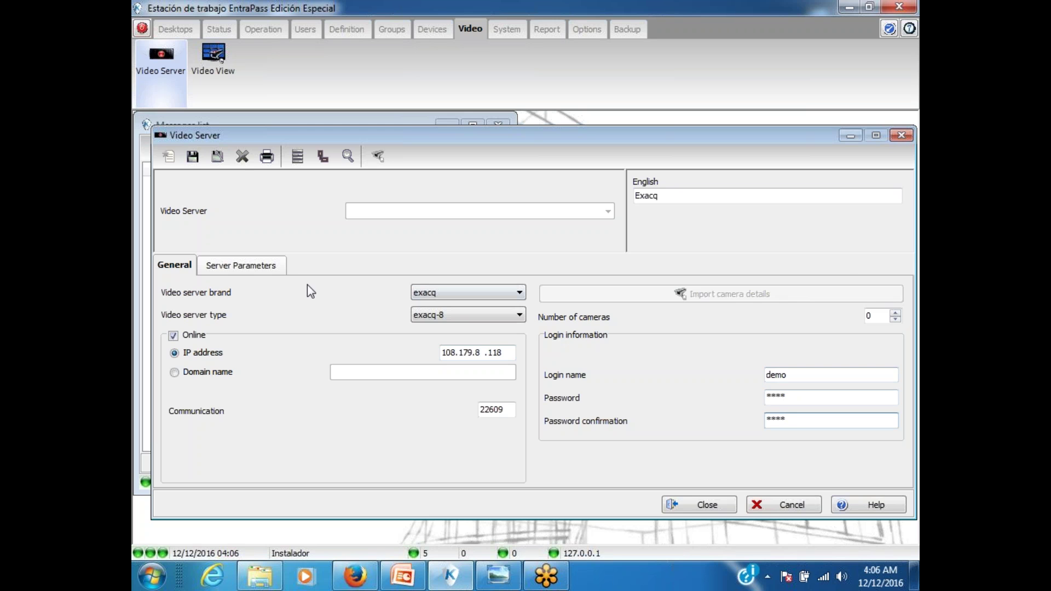
pyautogui.click(191, 158)
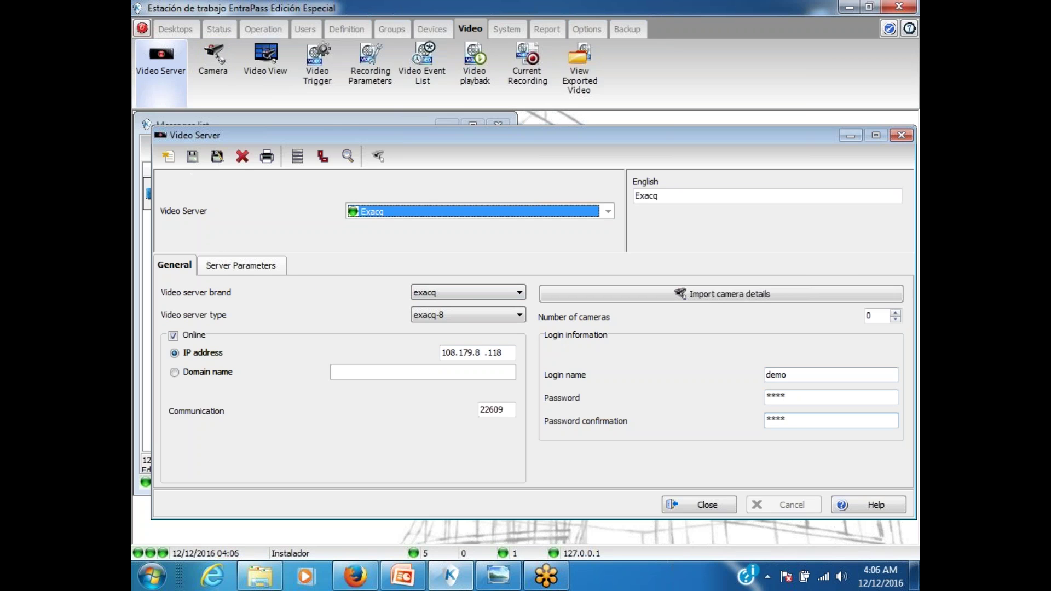
# Step: Import the Exacq camera details, allowing name overrides, then close the server definition
pyautogui.click(630, 296)
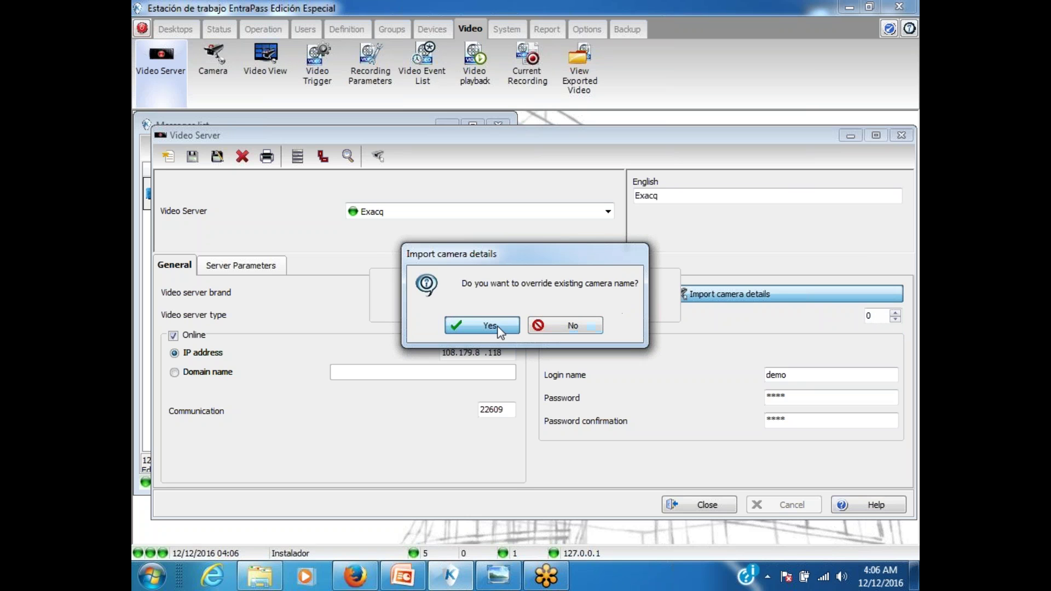
pyautogui.click(480, 327)
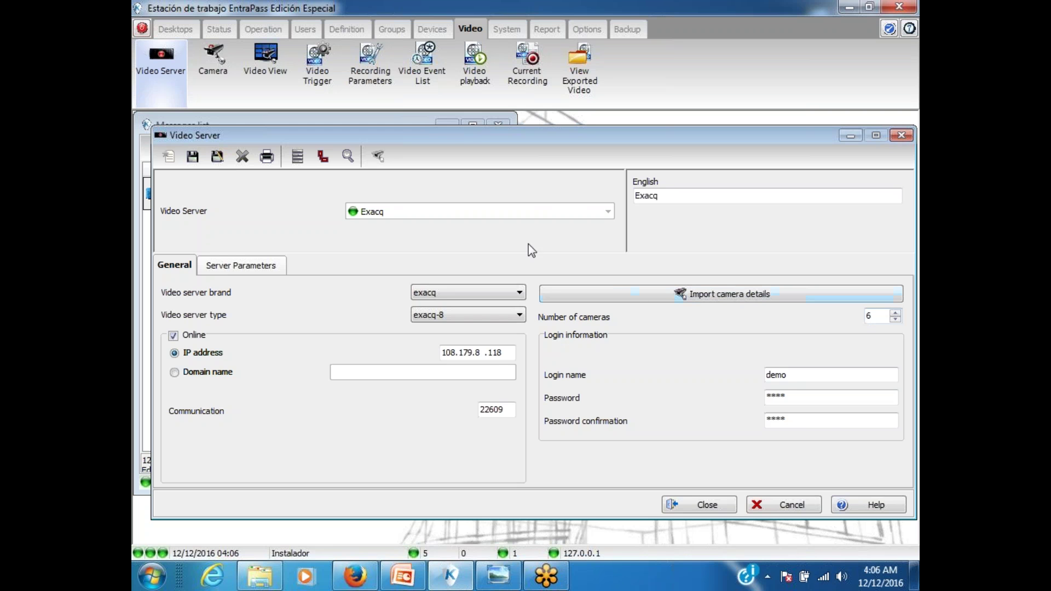
pyautogui.click(274, 265)
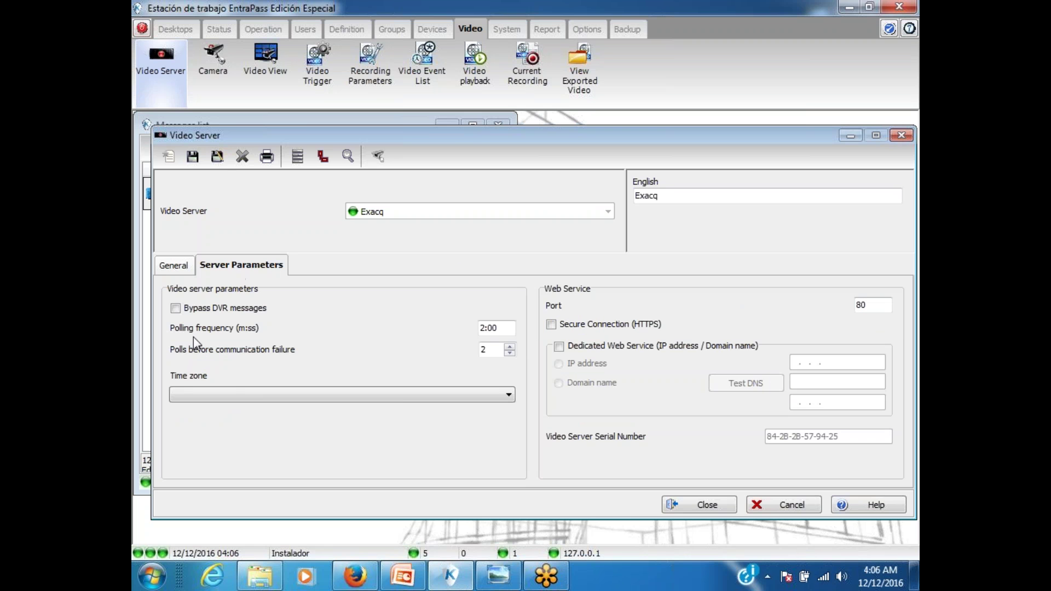
pyautogui.click(178, 257)
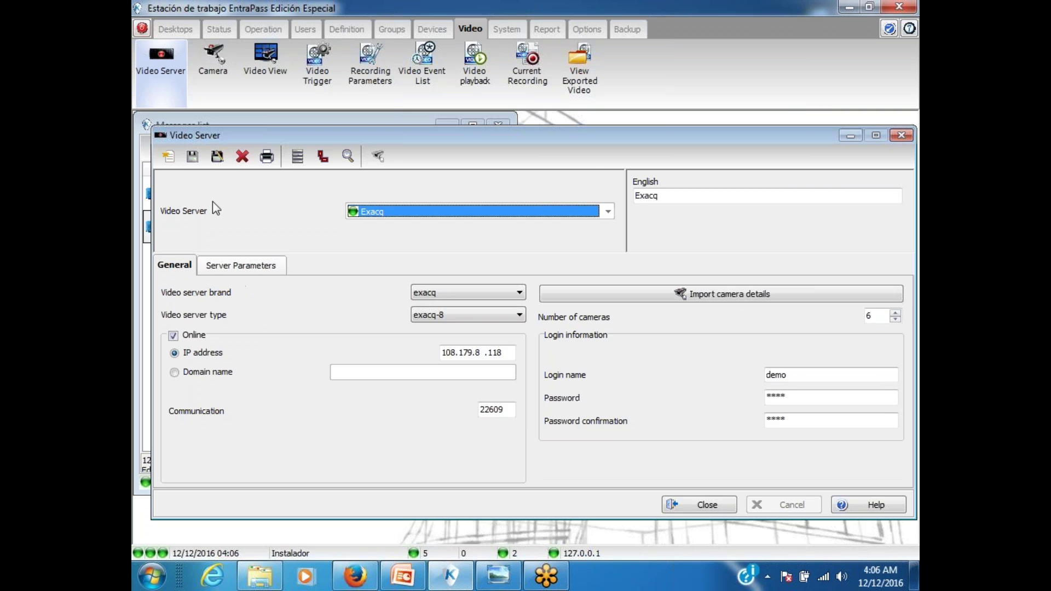
pyautogui.click(706, 505)
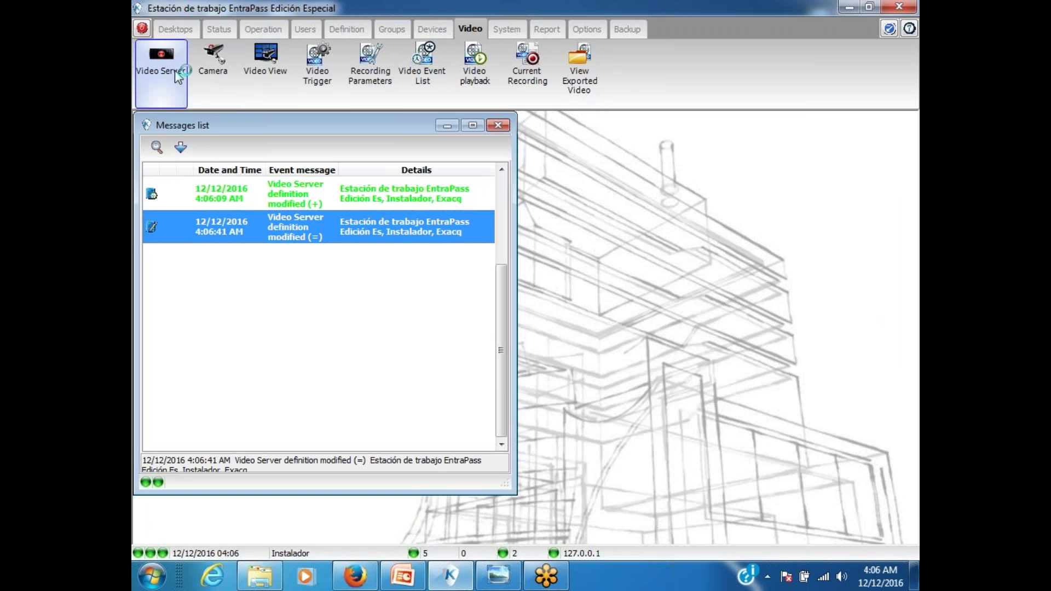
# Step: Browse the imported cameras in the camera definitions without changing anything
pyautogui.click(228, 73)
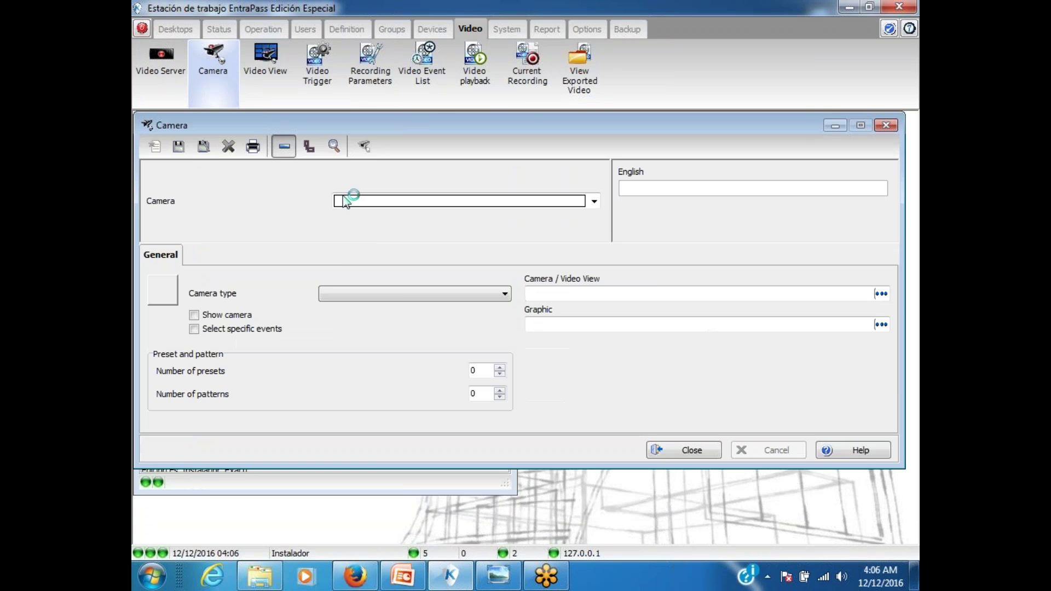
pyautogui.click(360, 202)
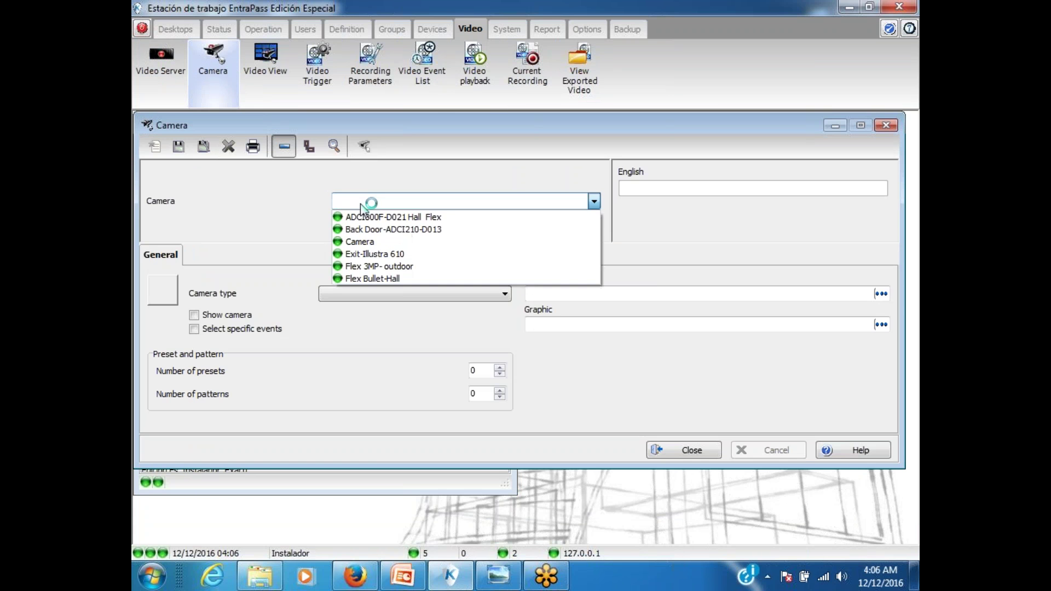
pyautogui.click(696, 452)
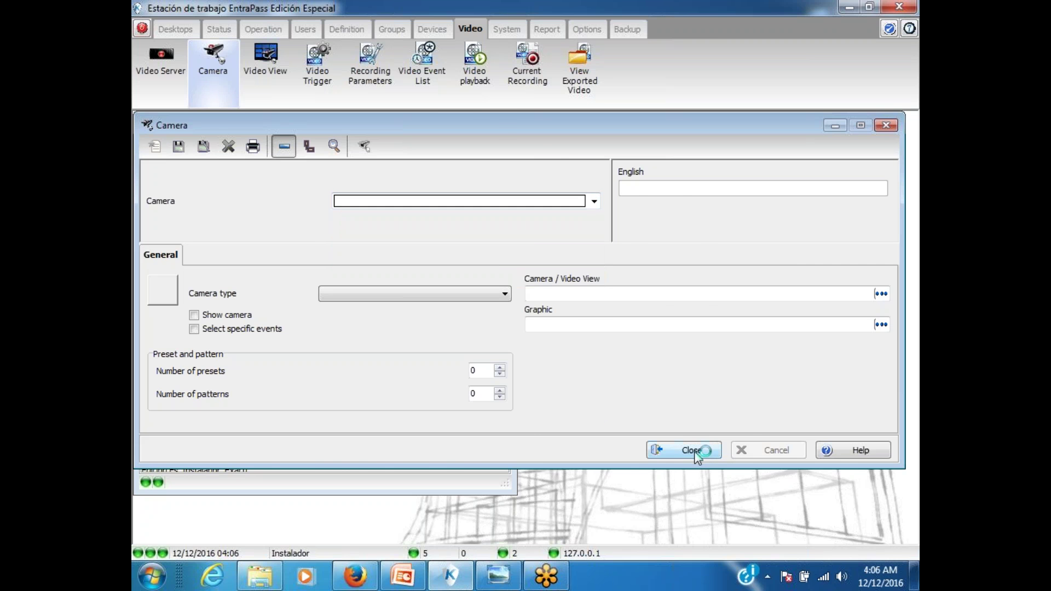
pyautogui.click(688, 451)
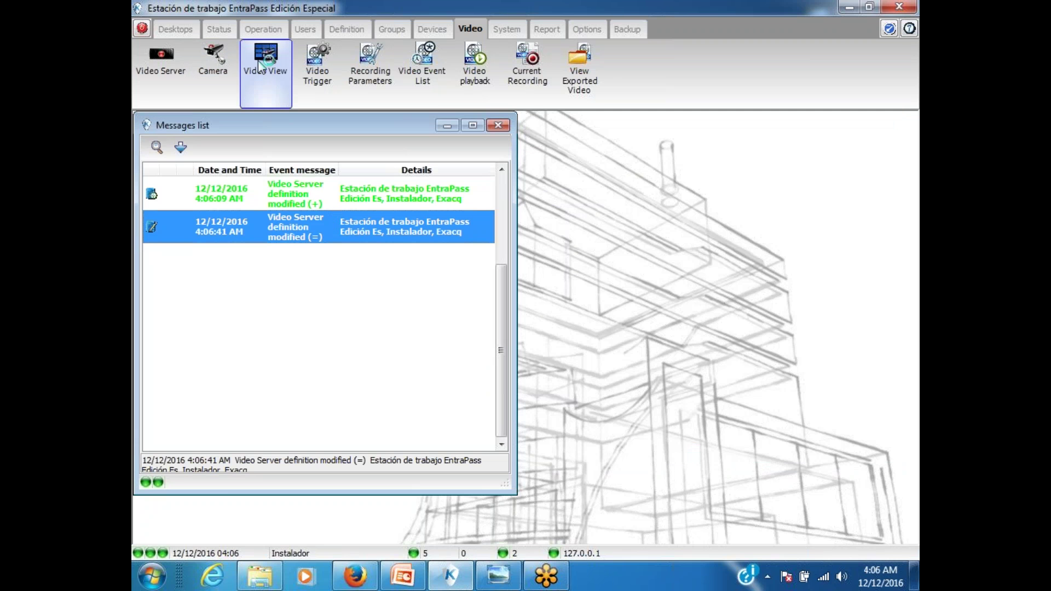
# Step: Create a new video view named test-cam and check its video server choice
pyautogui.click(261, 68)
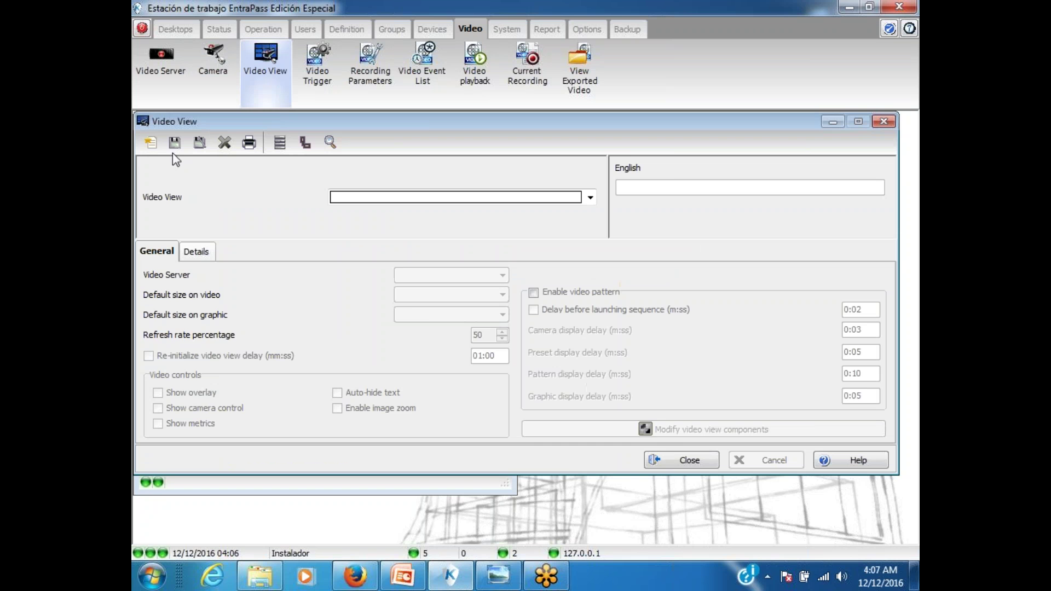
pyautogui.click(150, 142)
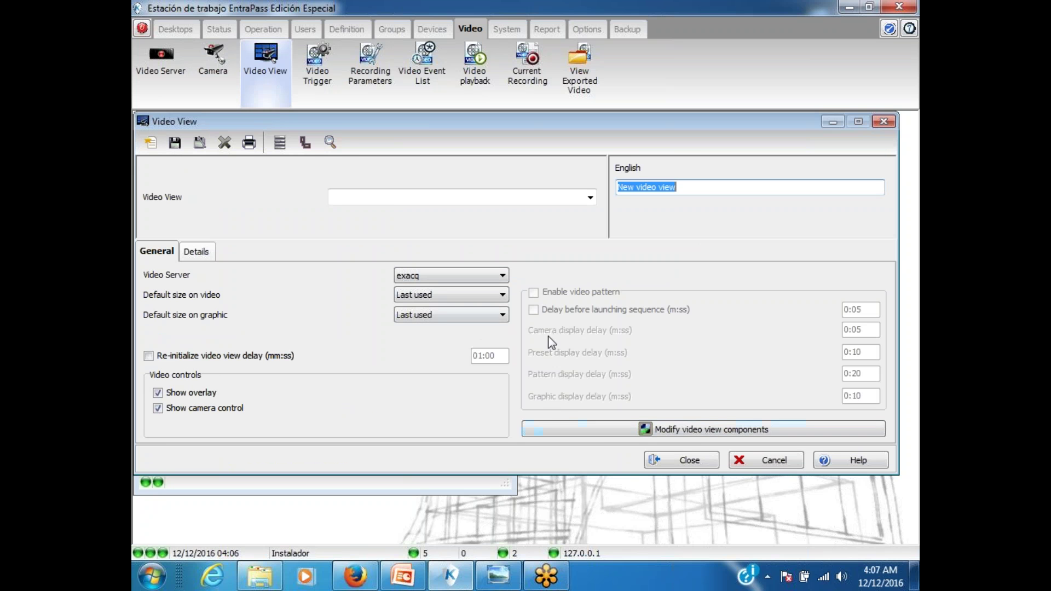
pyautogui.click(274, 60)
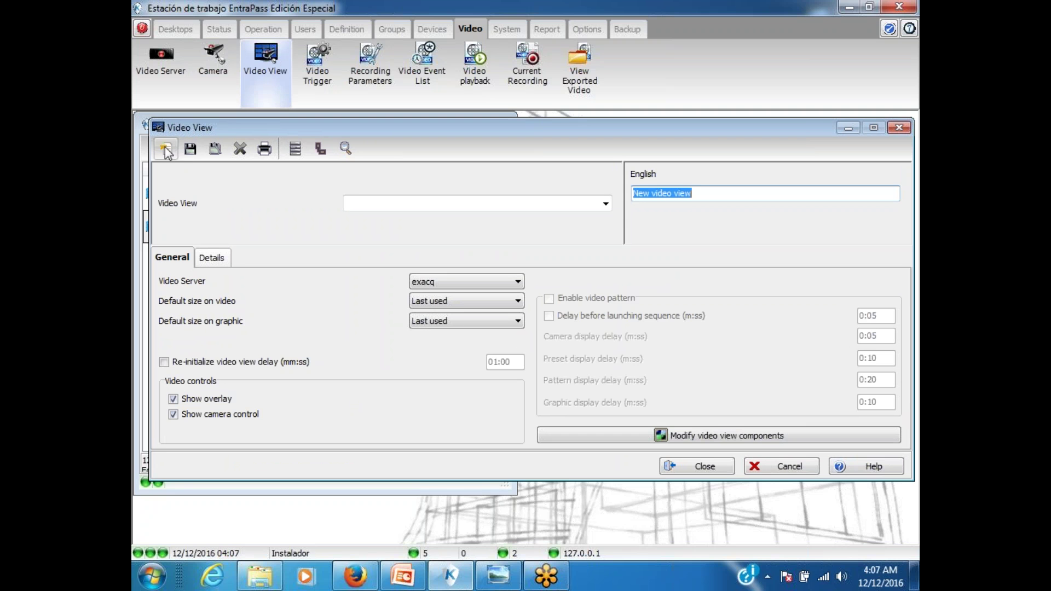
pyautogui.write('tes')
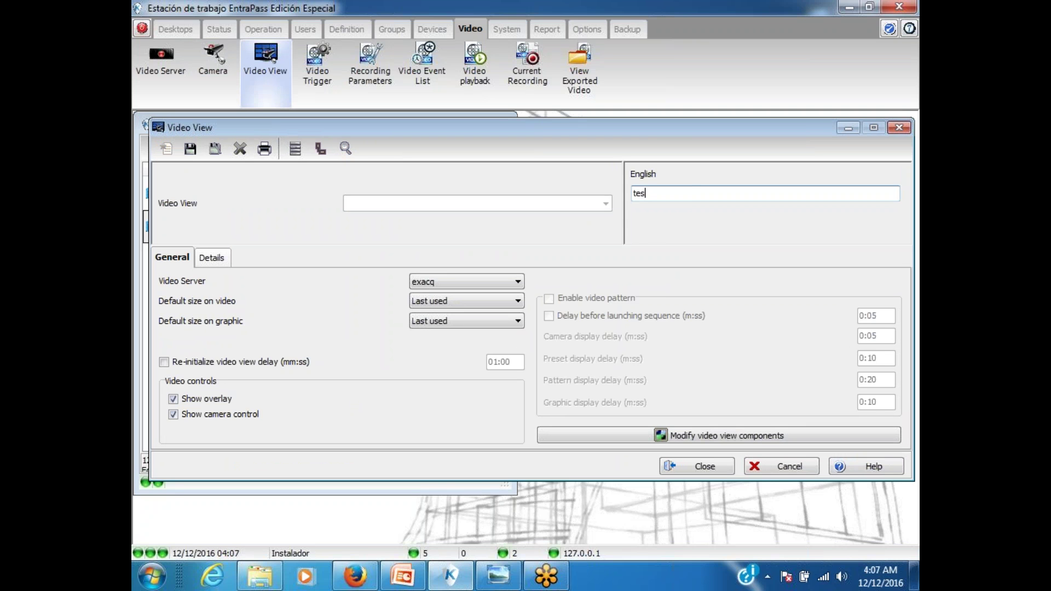
pyautogui.write('t-cam')
pyautogui.click(439, 280)
# Step: Keep exacq as the server and preview the Flex Bullet-Hall camera in the view components
pyautogui.click(439, 280)
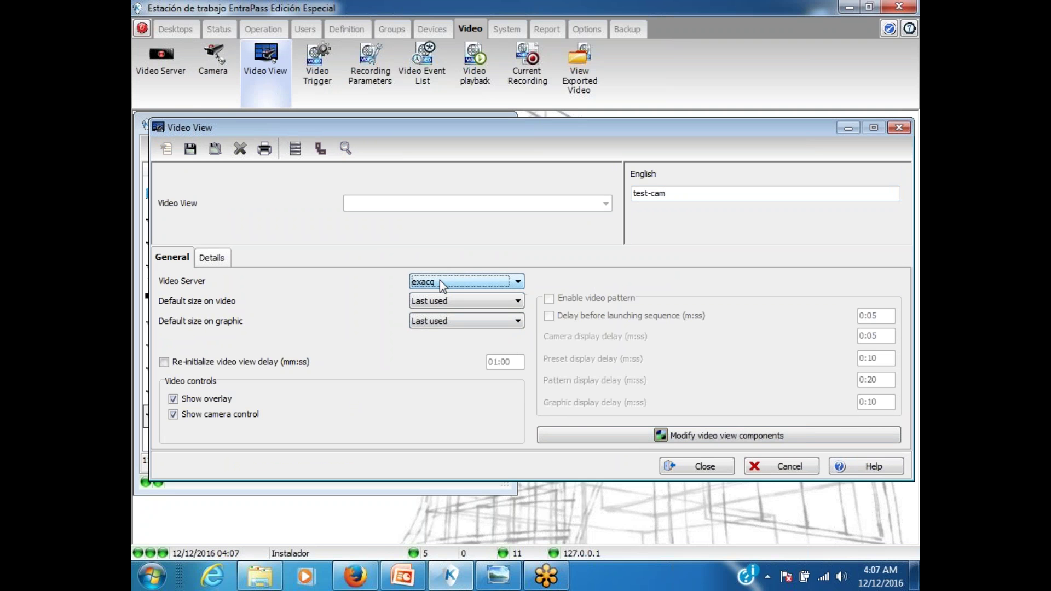
pyautogui.click(635, 439)
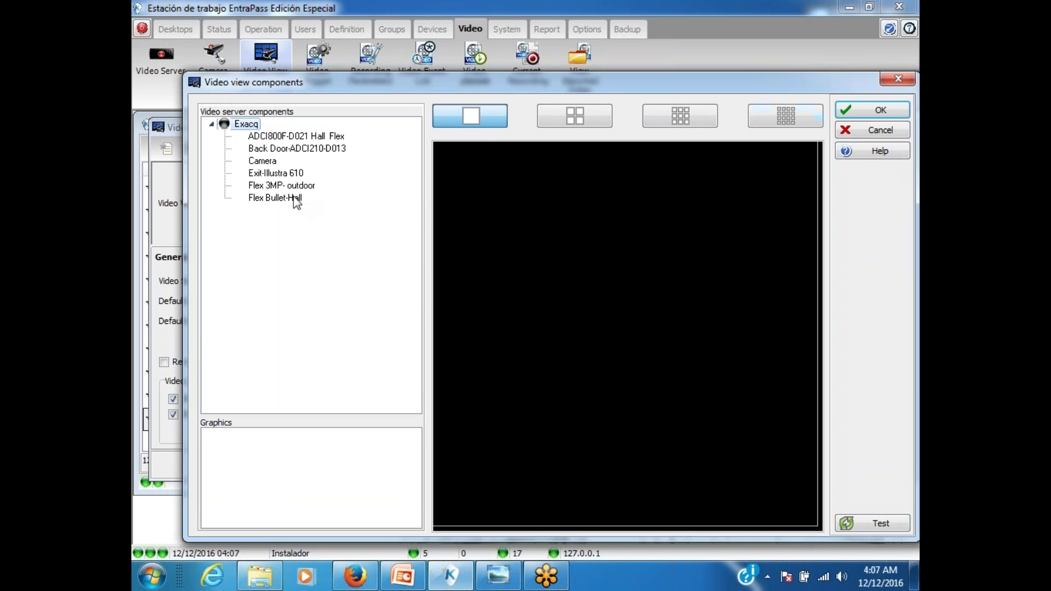
pyautogui.moveTo(295, 198); pyautogui.dragTo(528, 269)
pyautogui.click(850, 524)
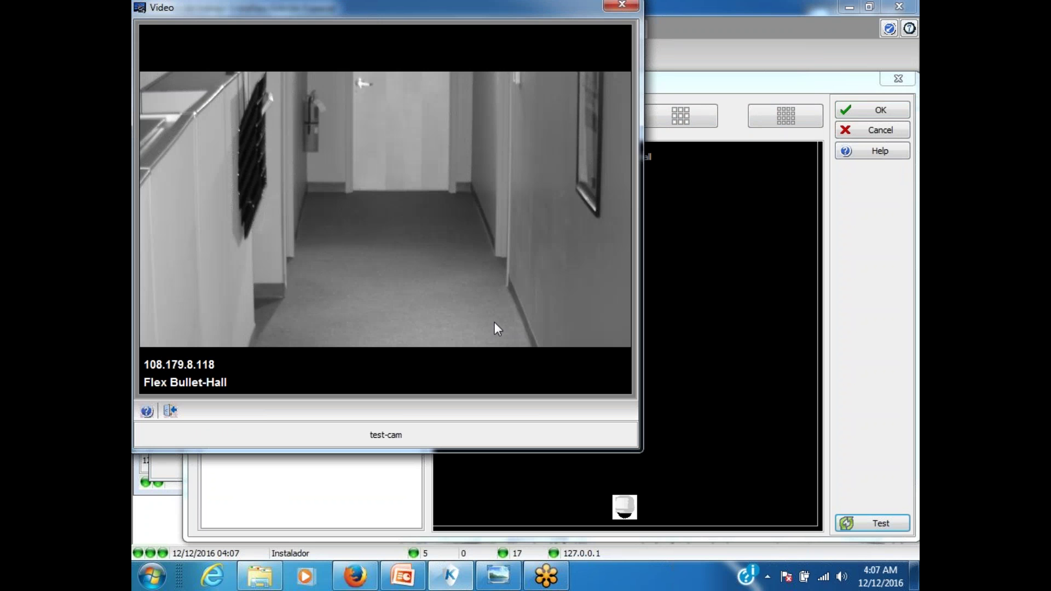
pyautogui.moveTo(331, 10); pyautogui.dragTo(362, 68)
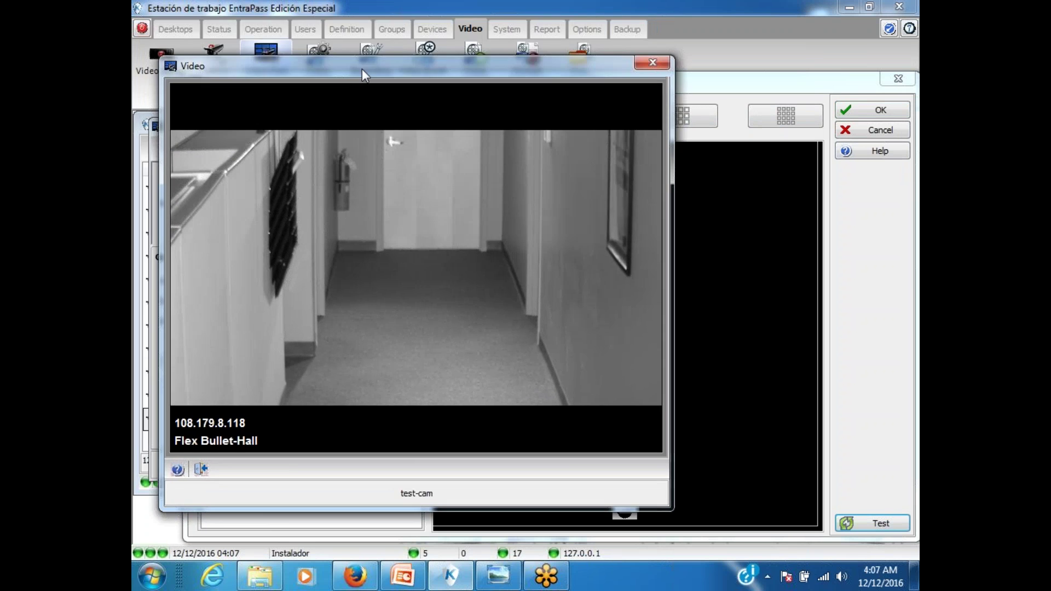
pyautogui.press('Escape')
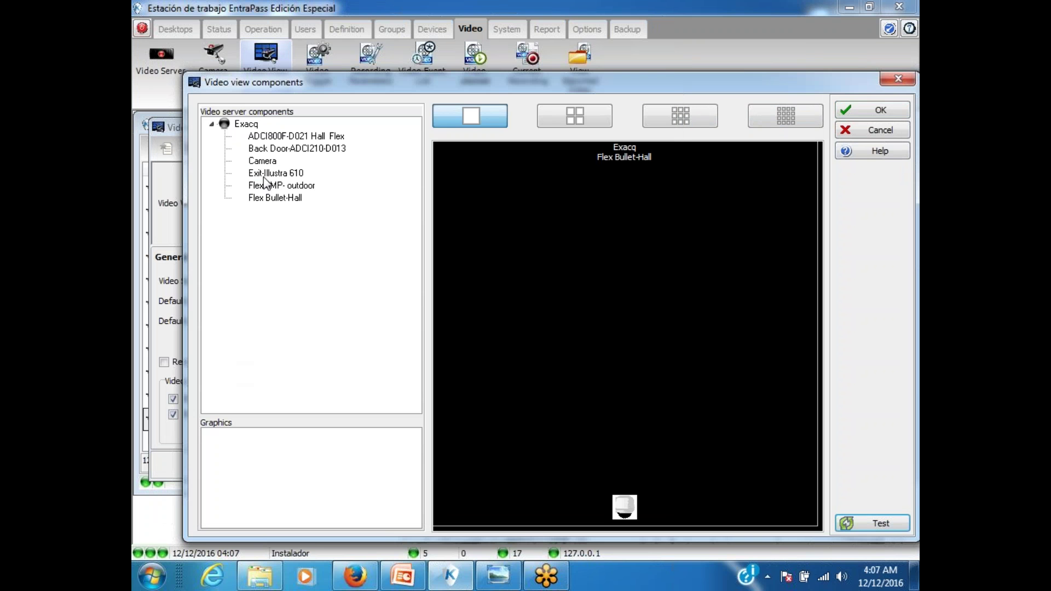
# Step: Preview the Exit-Illustra 610 and ADCI800F-D021 Hall Flex camera feeds
pyautogui.click(268, 173)
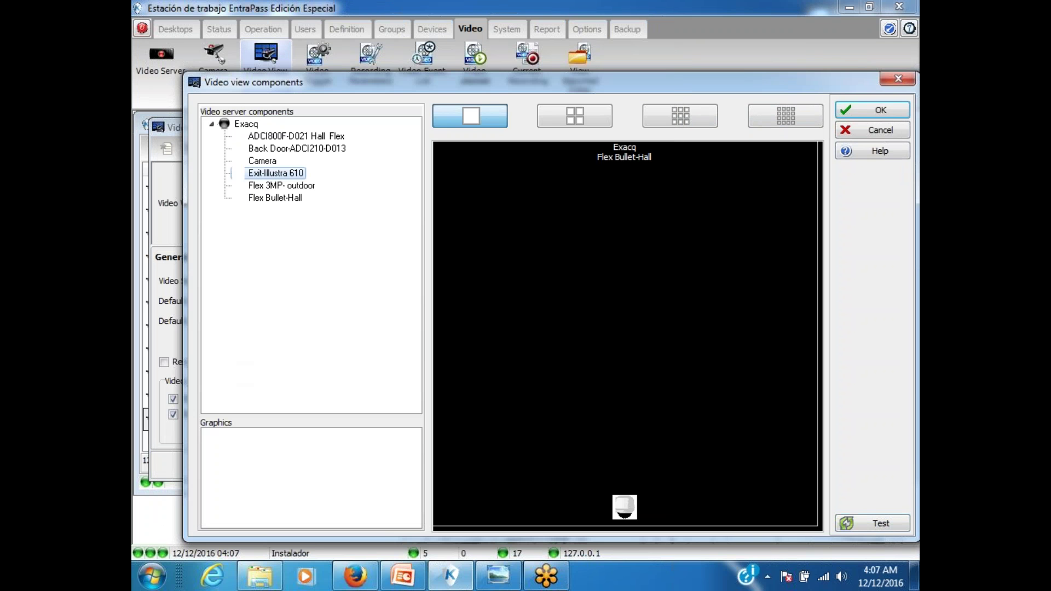
pyautogui.click(890, 525)
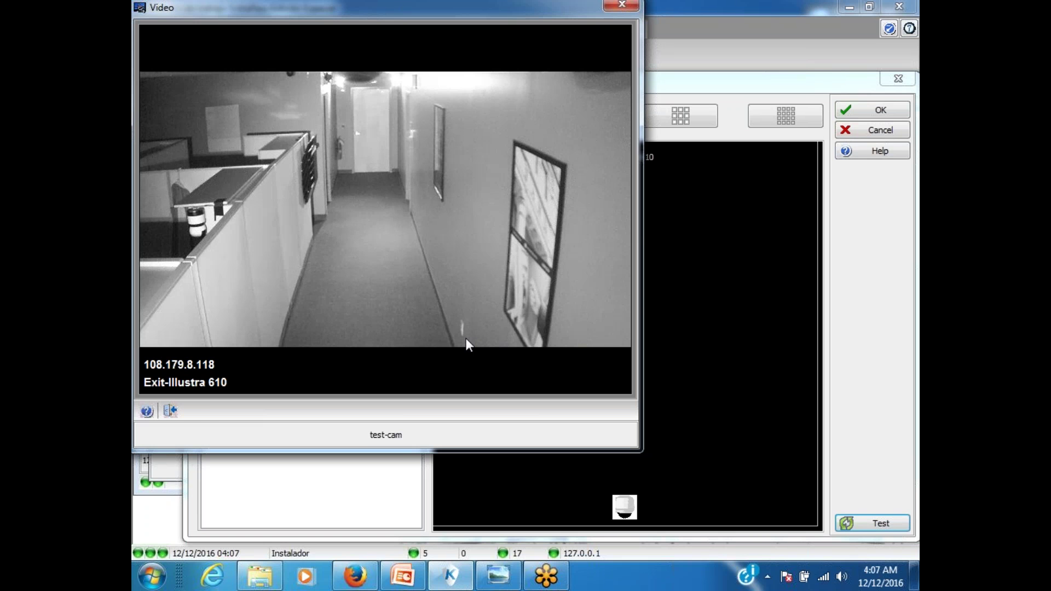
pyautogui.click(171, 411)
pyautogui.moveTo(287, 137); pyautogui.dragTo(783, 510)
pyautogui.click(874, 523)
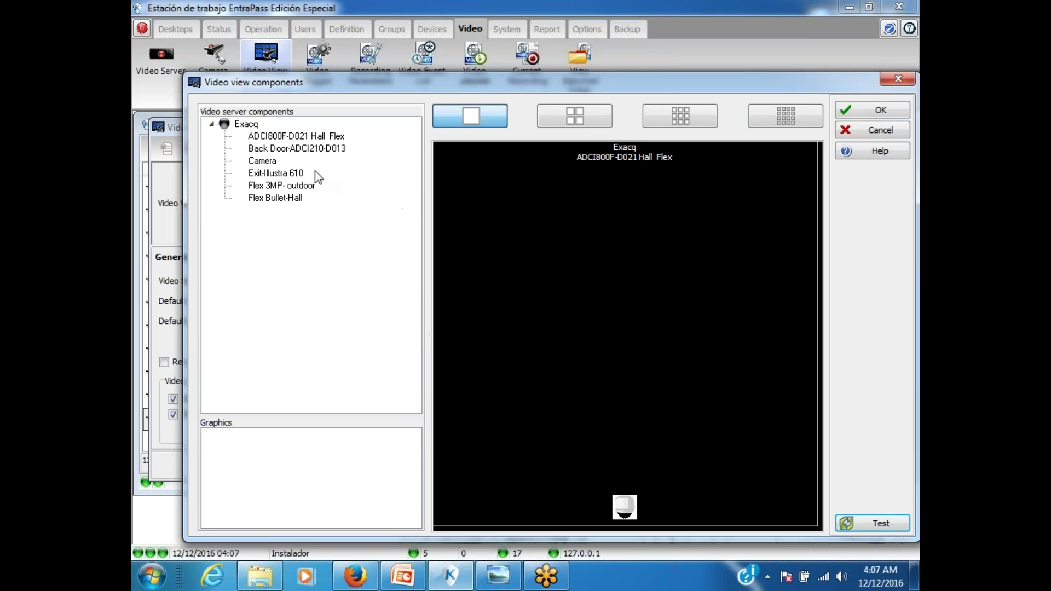
# Step: Assign the Flex 3MP- outdoor camera to the view and save test-cam
pyautogui.moveTo(275, 183); pyautogui.dragTo(602, 274)
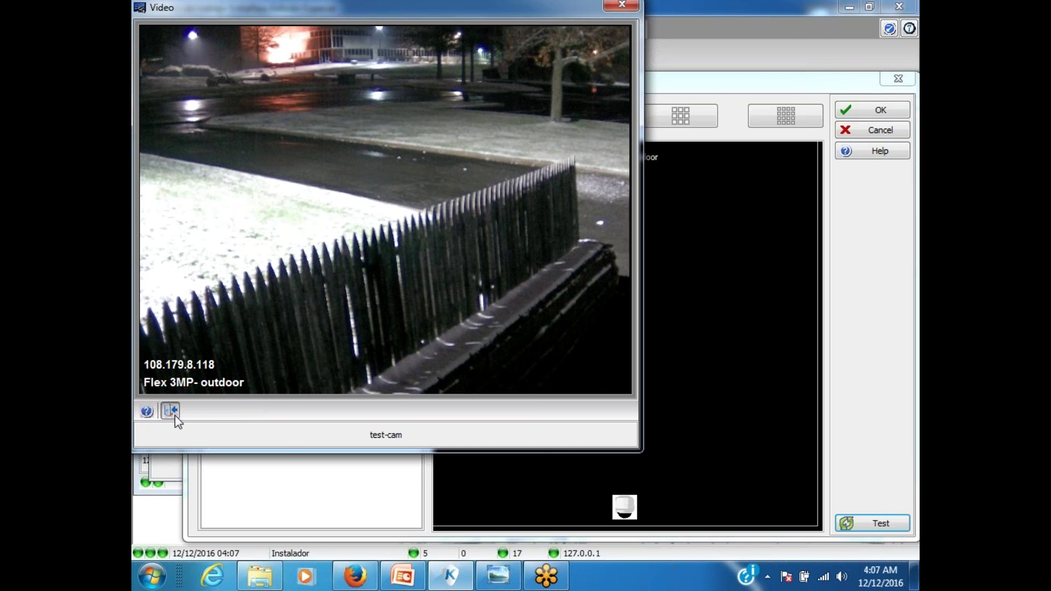
pyautogui.click(172, 411)
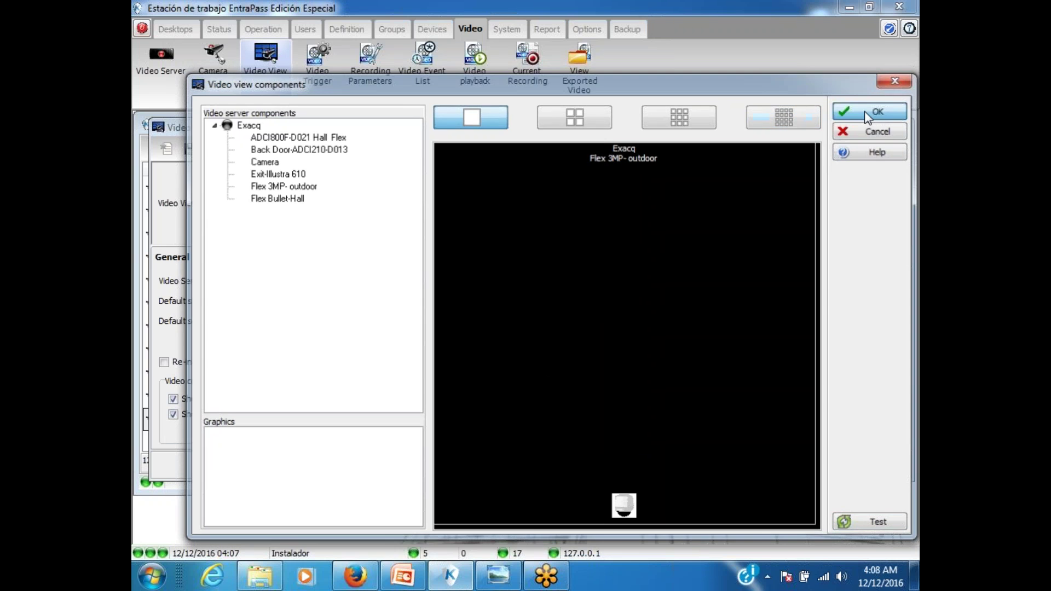
pyautogui.click(865, 111)
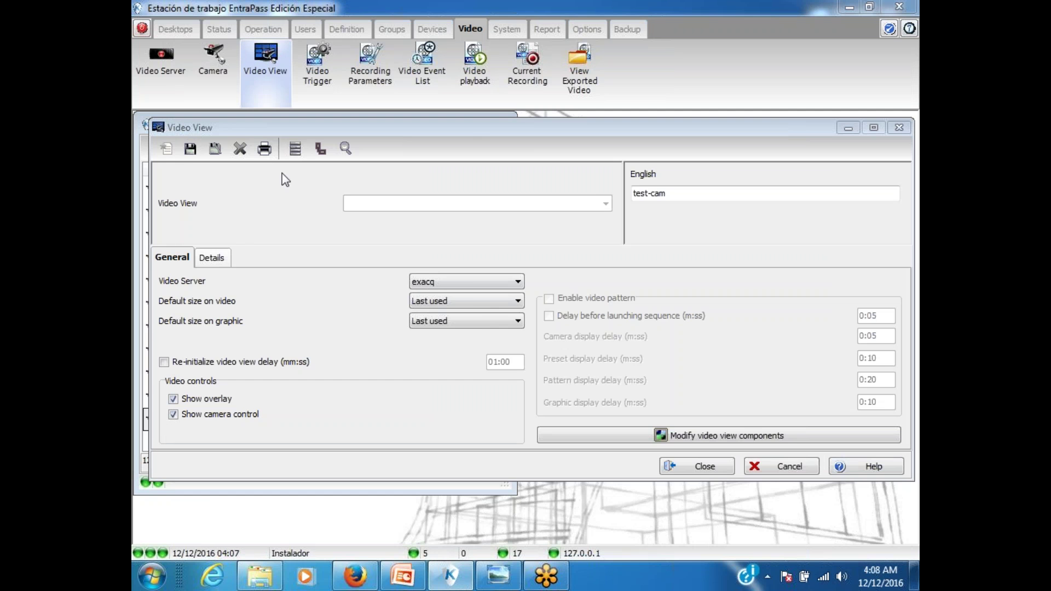
pyautogui.click(190, 149)
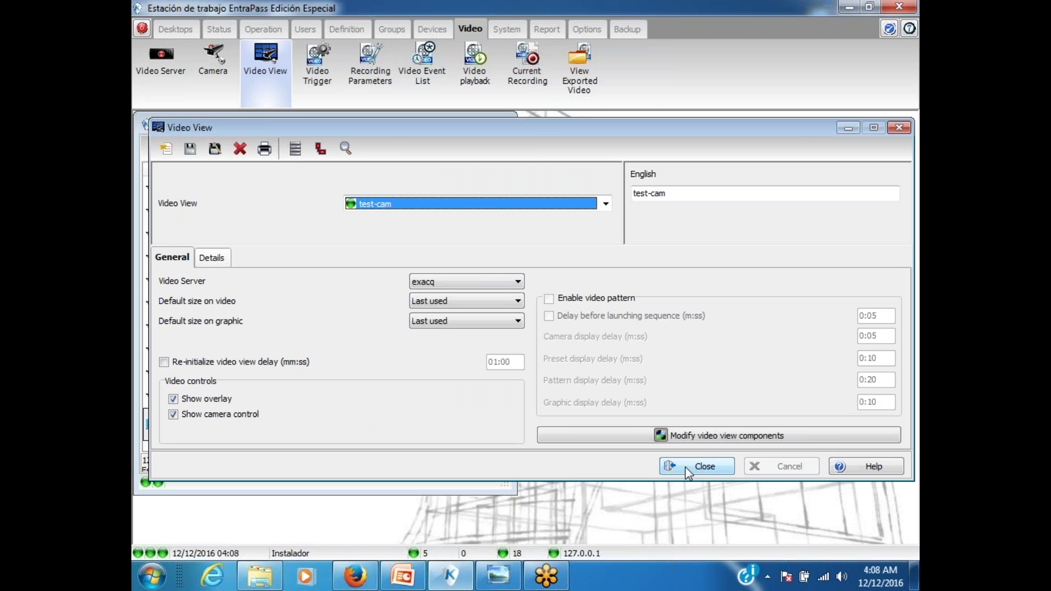
# Step: Close the Video View editor, check the DEMO online DVR table, and return to EntraPass
pyautogui.click(705, 466)
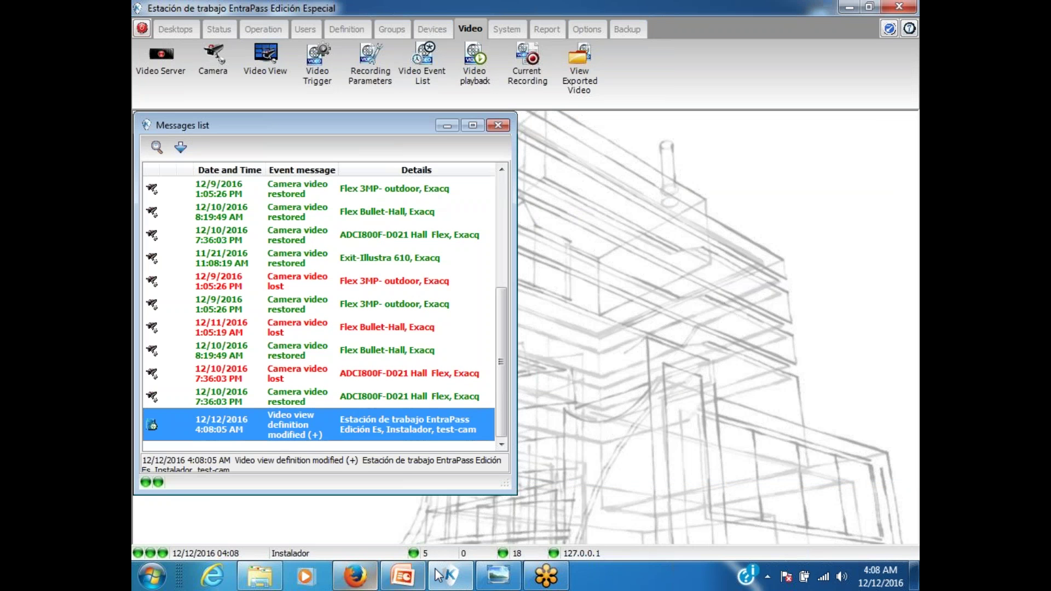
pyautogui.click(498, 575)
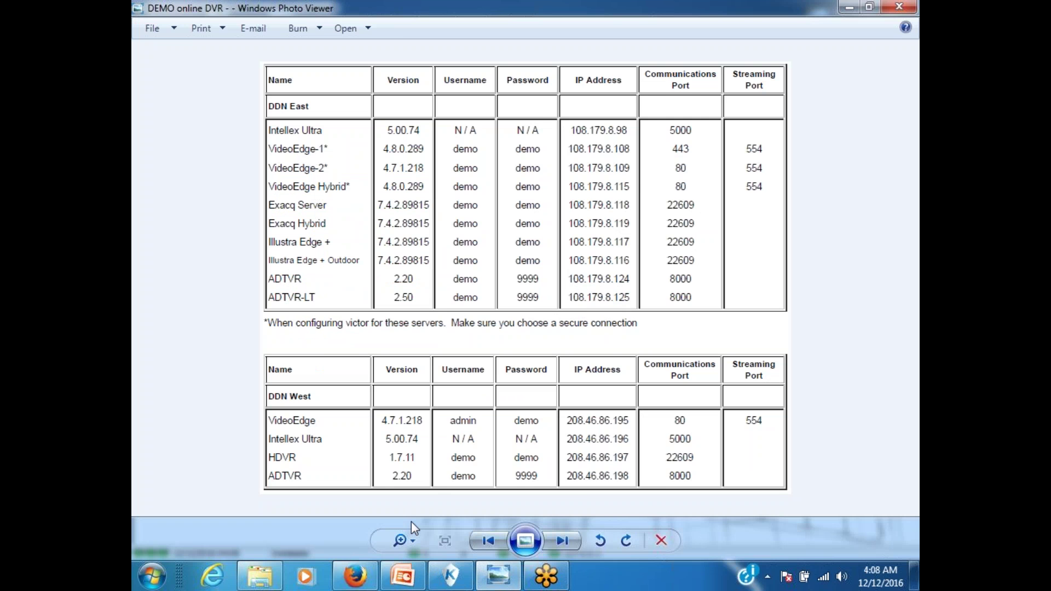
pyautogui.click(447, 574)
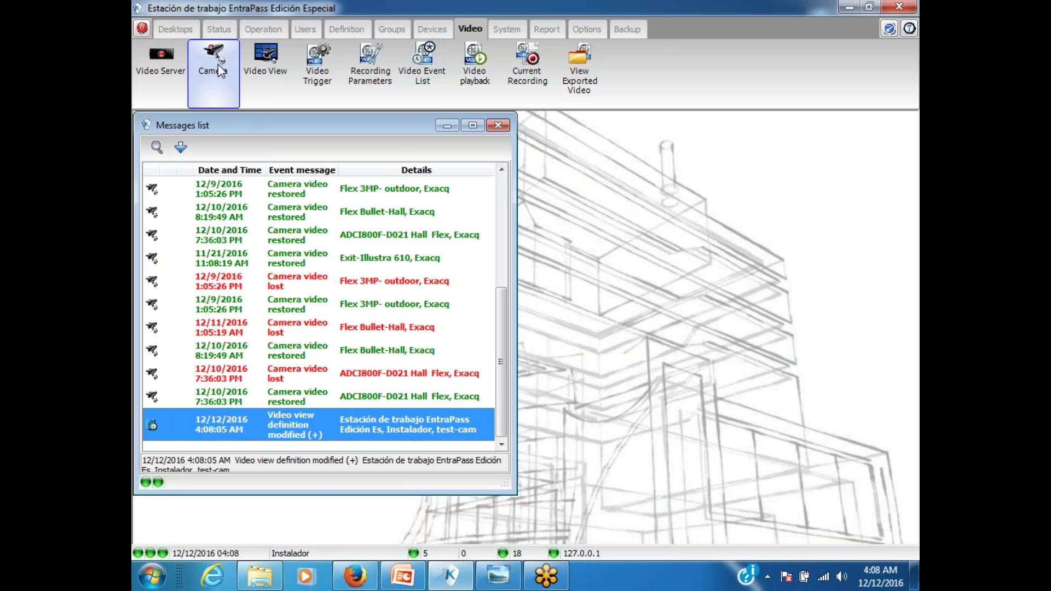
# Step: Create a new video server named TVR-demo with type AD-TVR-16
pyautogui.click(157, 75)
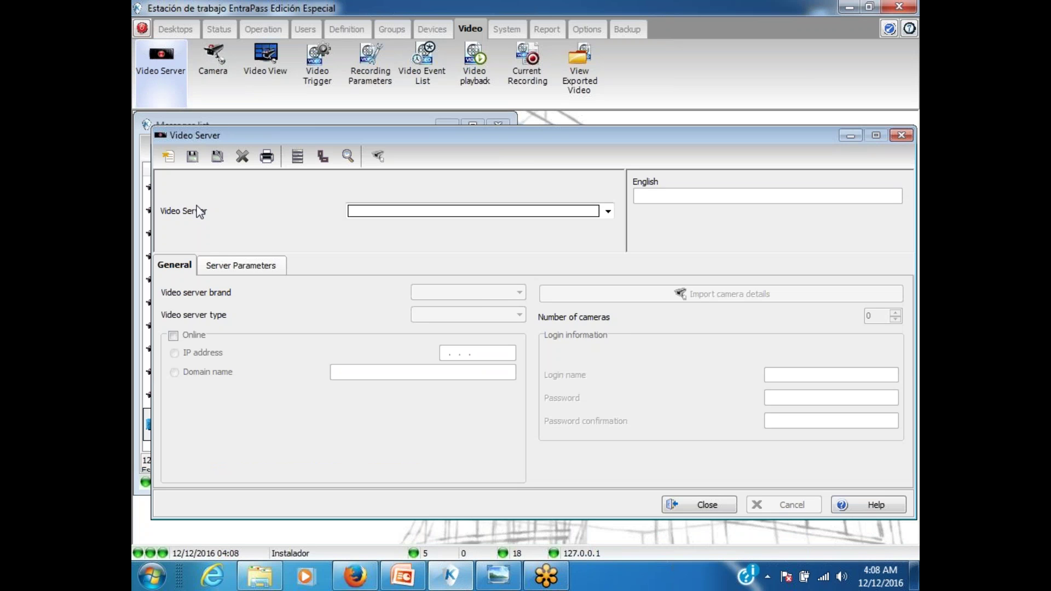
pyautogui.click(168, 156)
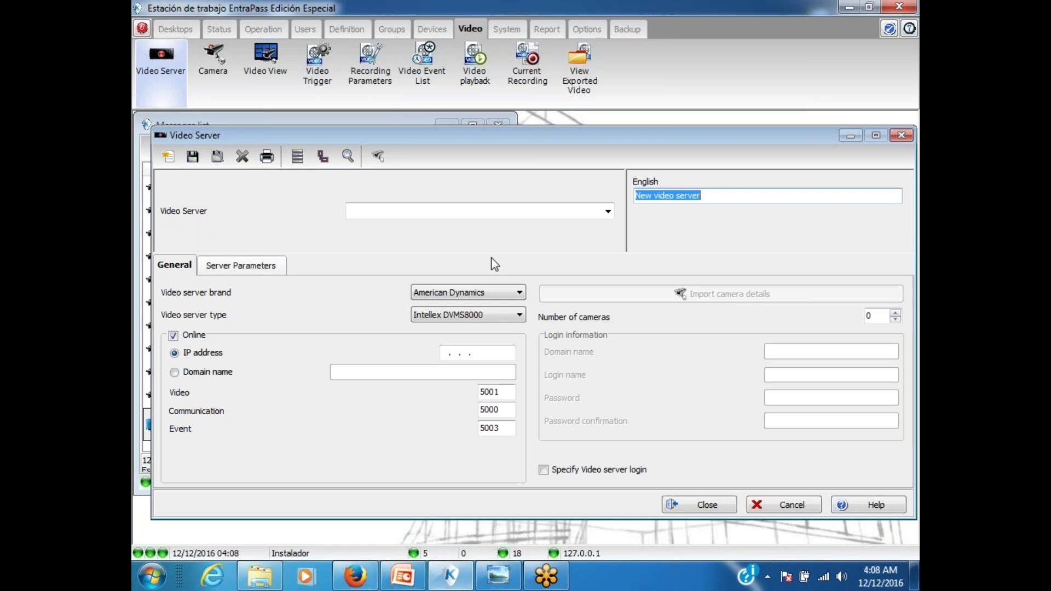
pyautogui.write('TVR-d')
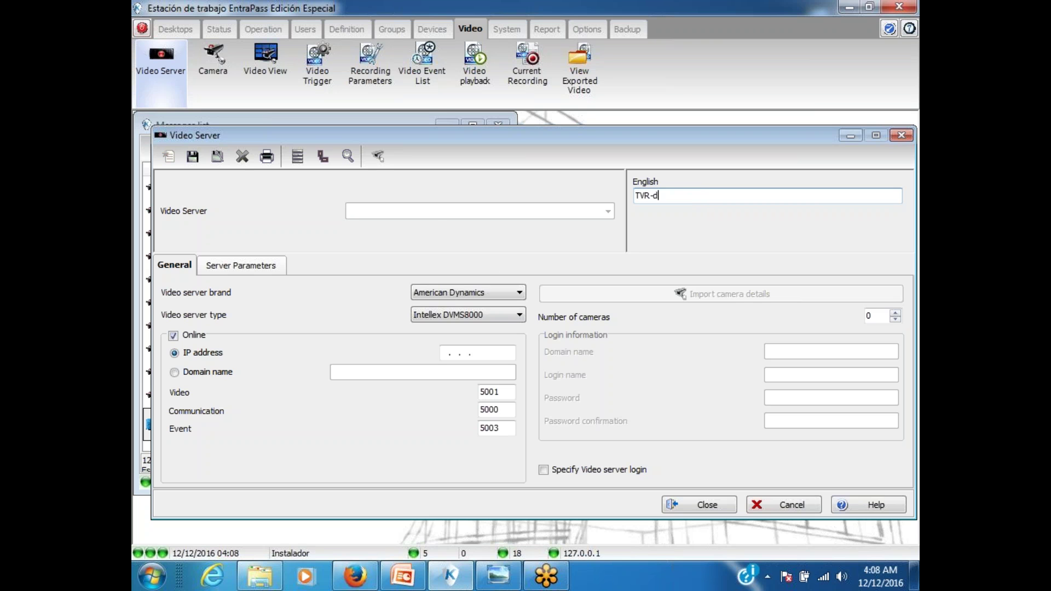
pyautogui.write('emo')
pyautogui.click(461, 317)
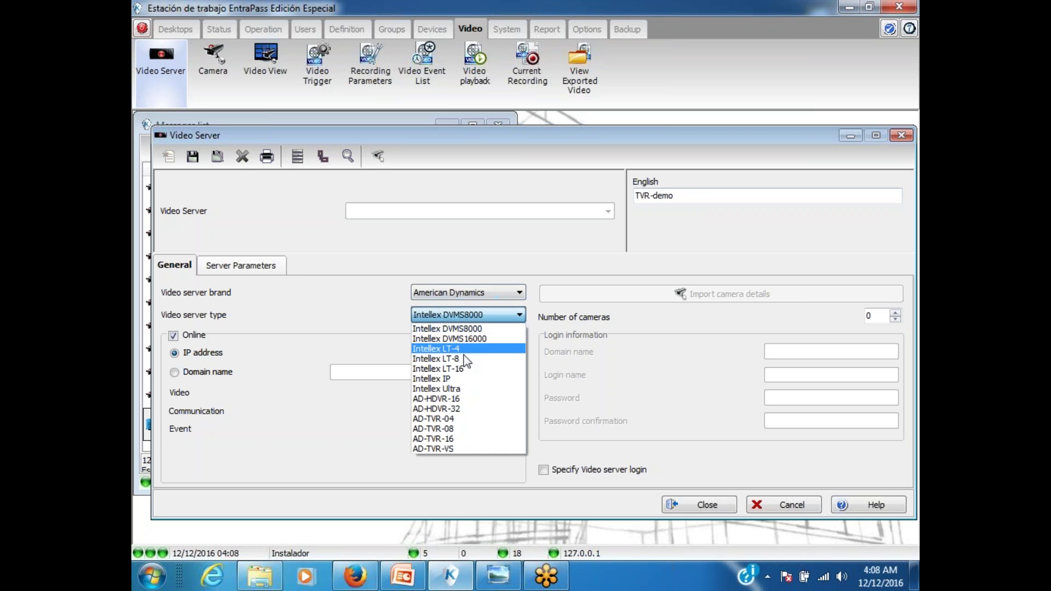
pyautogui.click(452, 438)
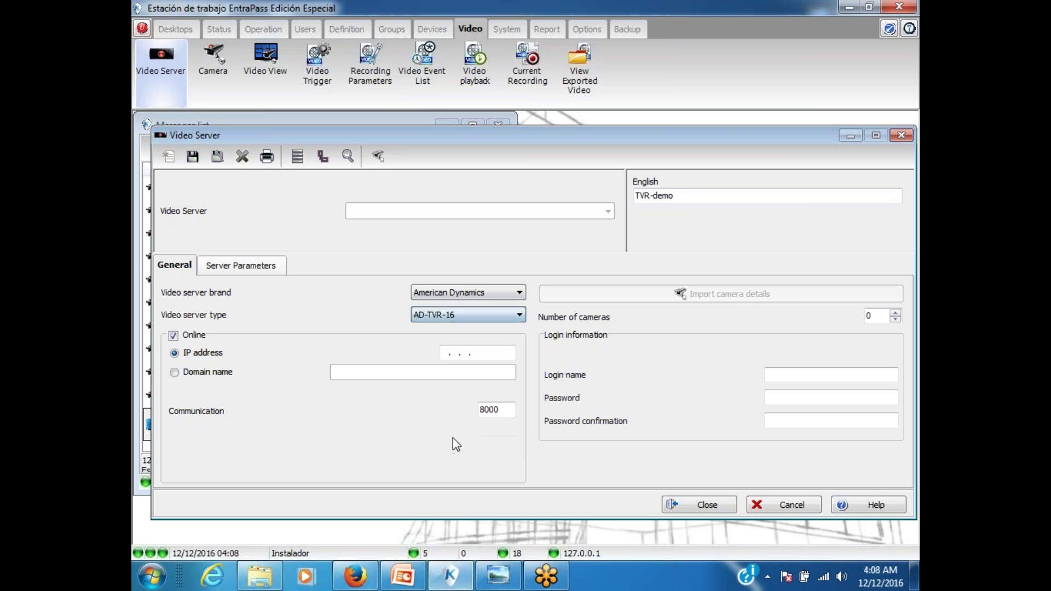
# Step: Enter IP address 108.179.8.124, checking it against the demo DVR table
pyautogui.click(442, 356)
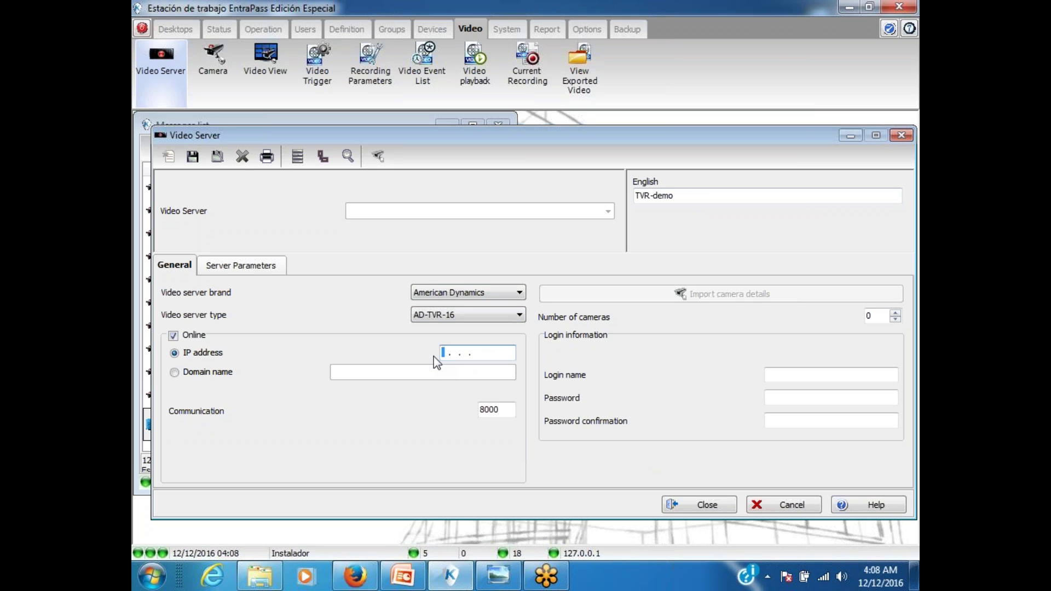
pyautogui.write('108.179.8 .124')
pyautogui.click(498, 575)
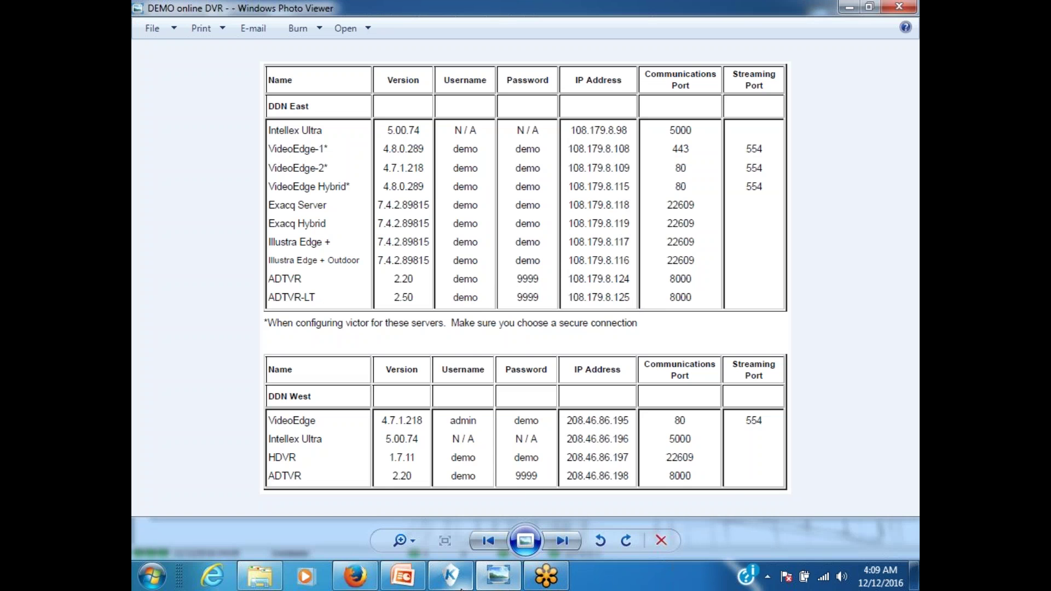
pyautogui.click(450, 575)
# Step: Fill in the login name and password, then save the TVR-demo server
pyautogui.click(803, 373)
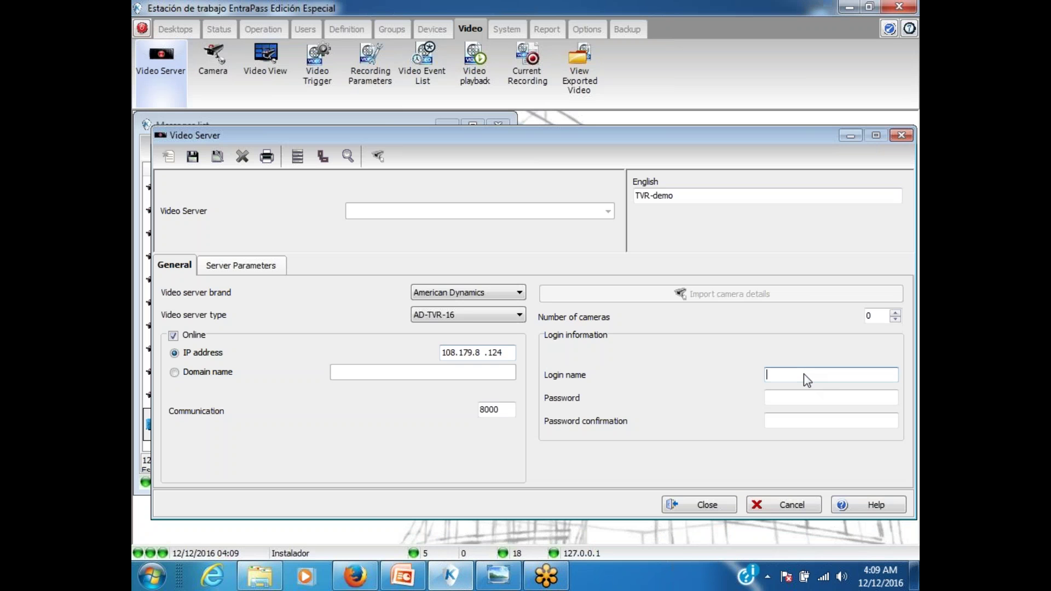
pyautogui.write('demo')
pyautogui.press('Tab')
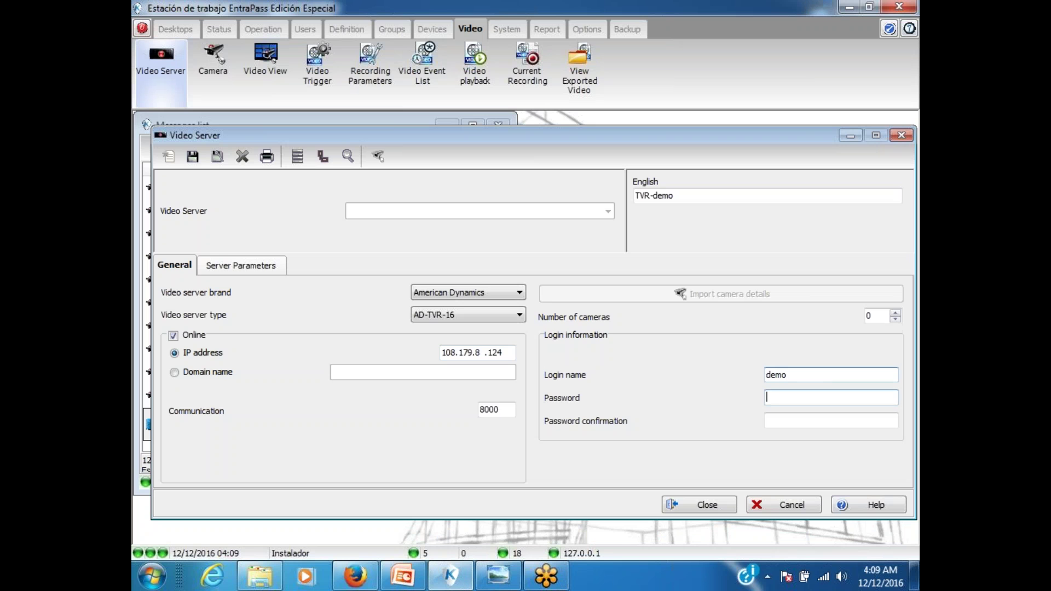
pyautogui.write('demo')
pyautogui.press('Tab')
pyautogui.write('demo')
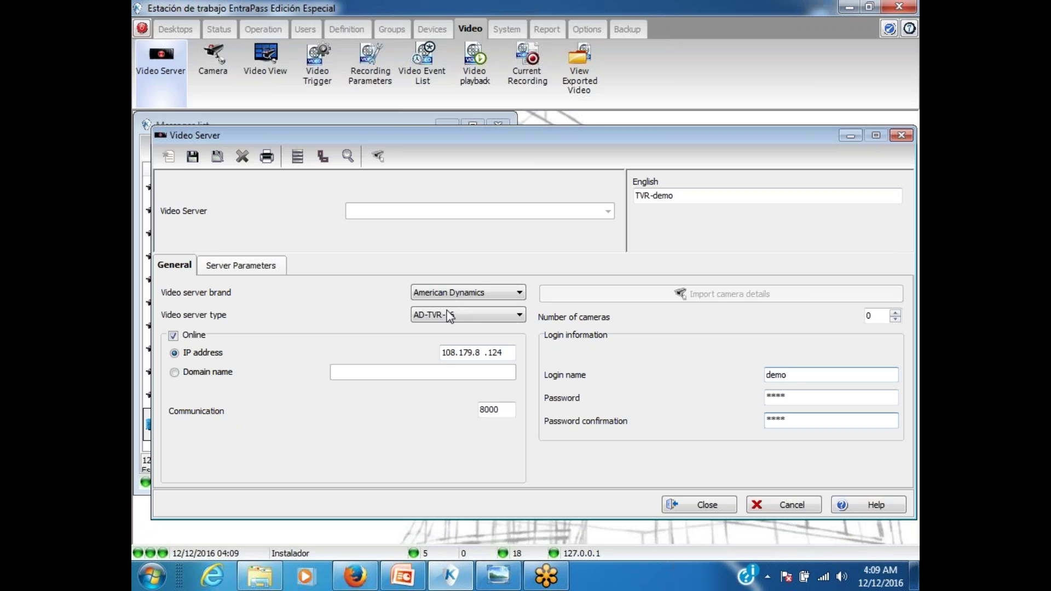
pyautogui.click(192, 156)
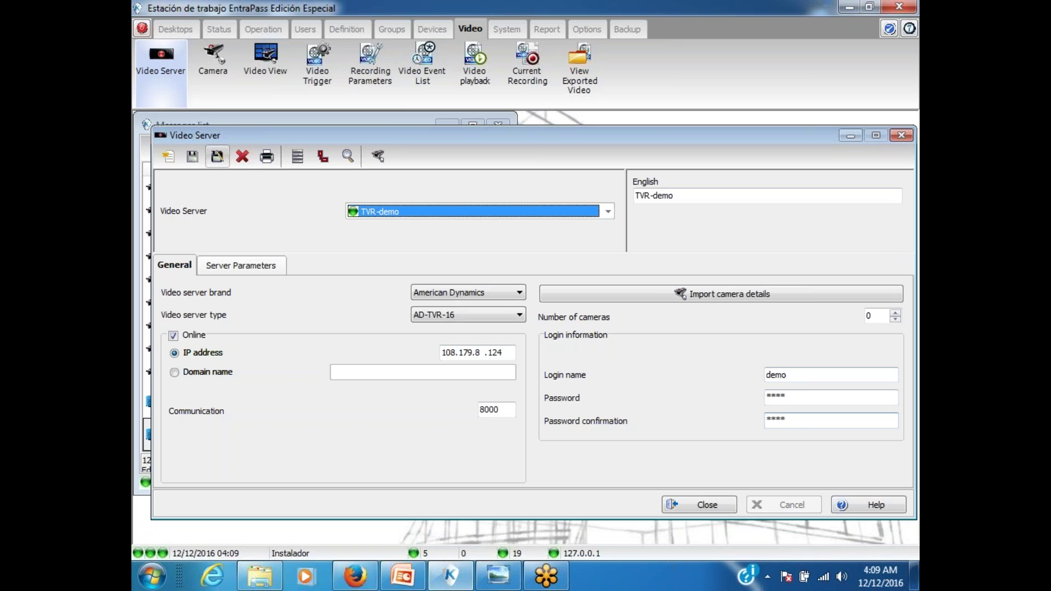
# Step: Import the camera details from TVR-demo, confirm the overwrite, and save the server definition
pyautogui.click(642, 296)
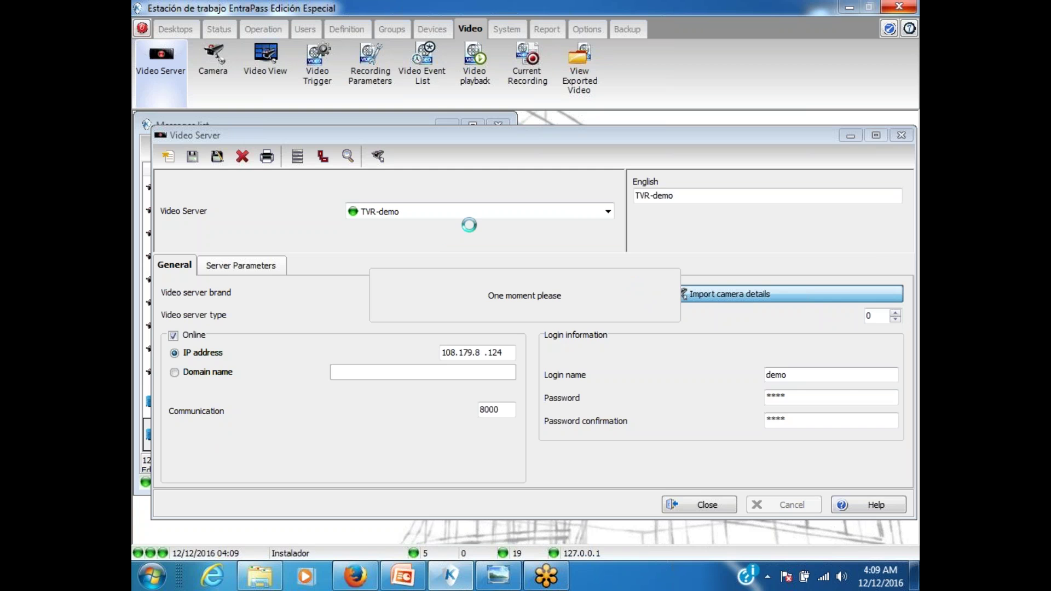
pyautogui.click(481, 323)
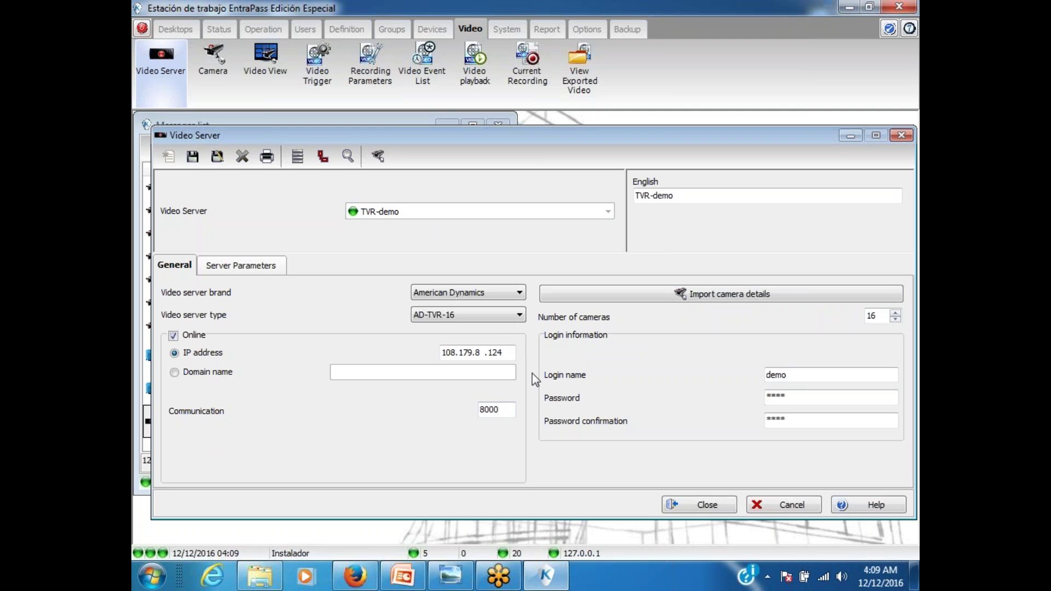
pyautogui.click(192, 159)
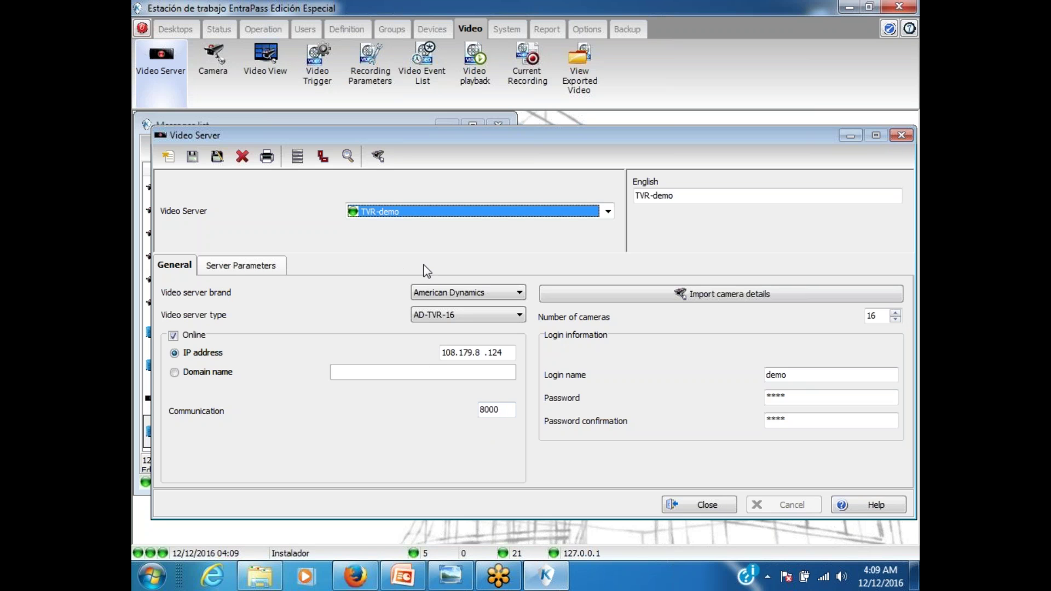
# Step: Check the Exacq server, reselect TVR-demo, and close the Video Server window
pyautogui.click(493, 211)
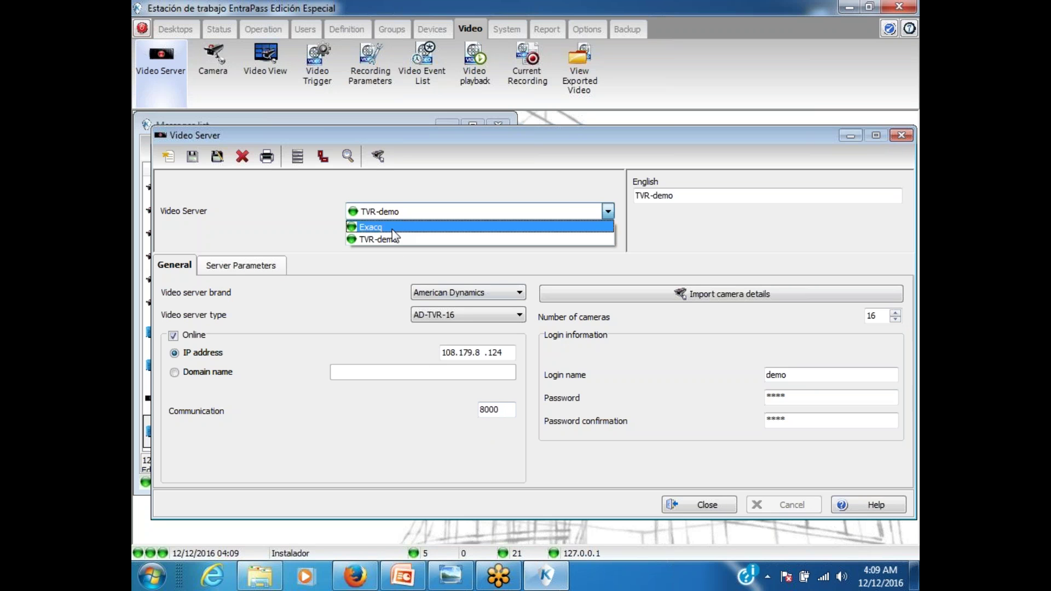
pyautogui.click(391, 225)
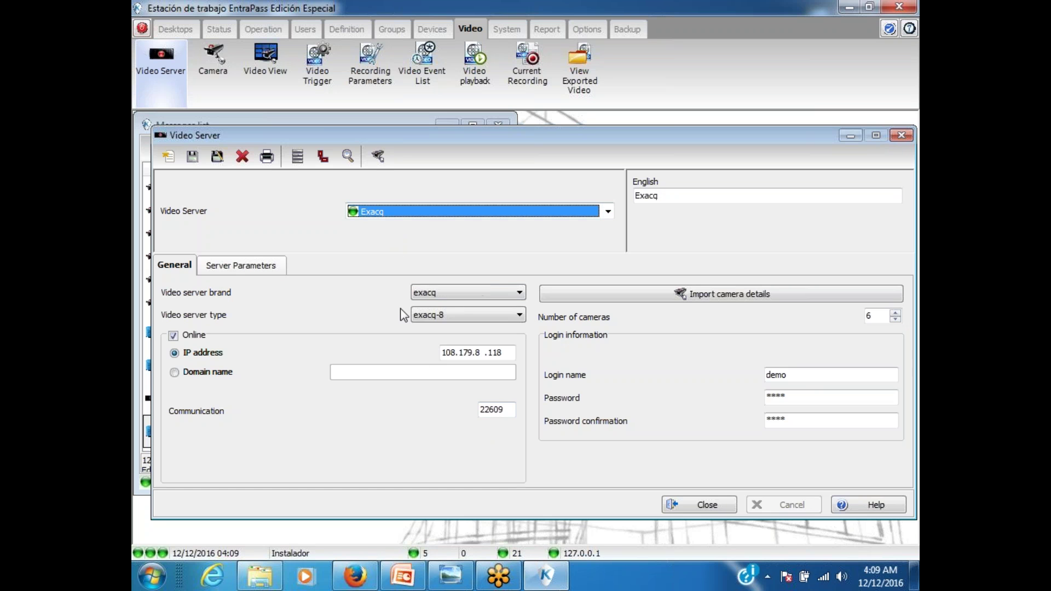
pyautogui.click(432, 211)
pyautogui.click(420, 239)
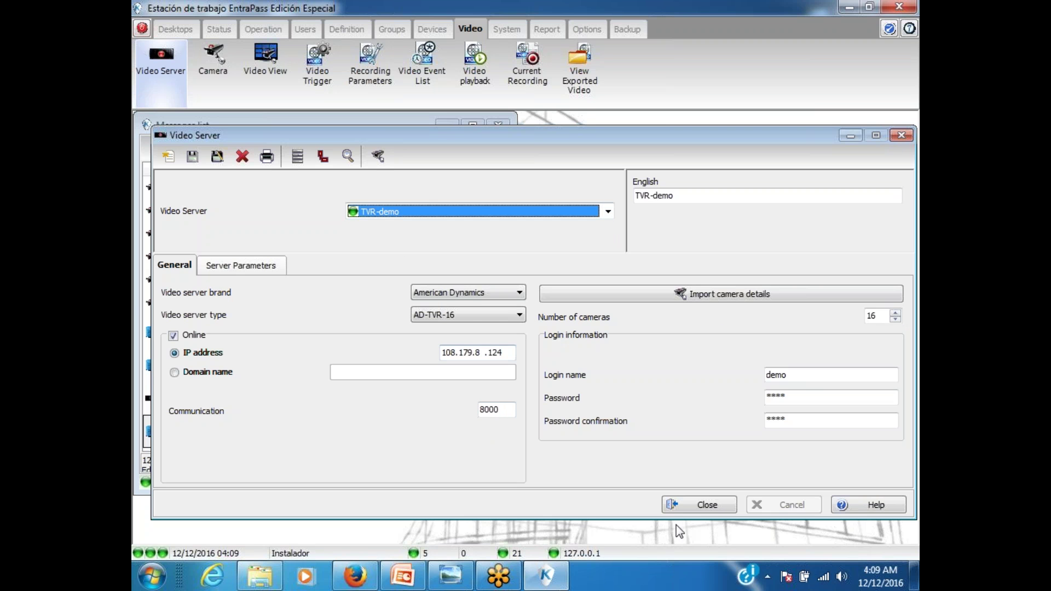
pyautogui.click(691, 504)
# Step: Create a new video view named TVR-cam assigned to the TVR server
pyautogui.click(265, 63)
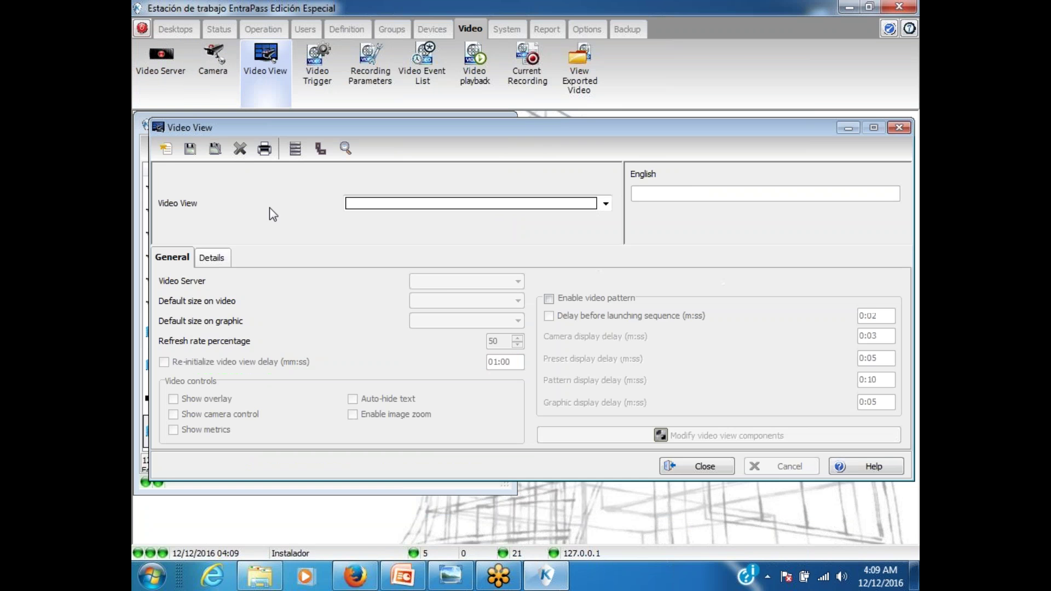
pyautogui.click(164, 148)
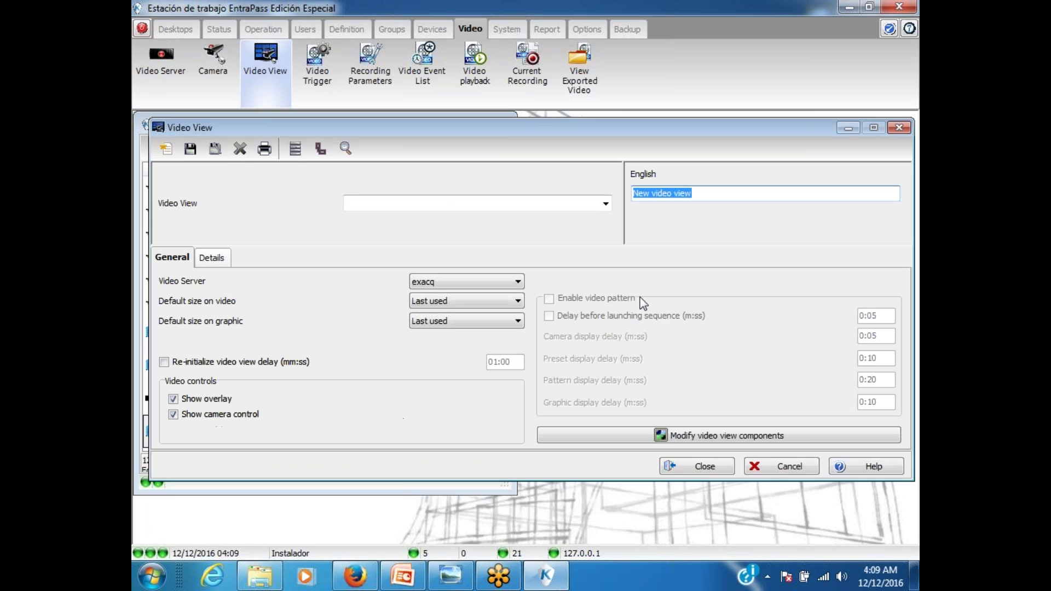
pyautogui.write('TVR')
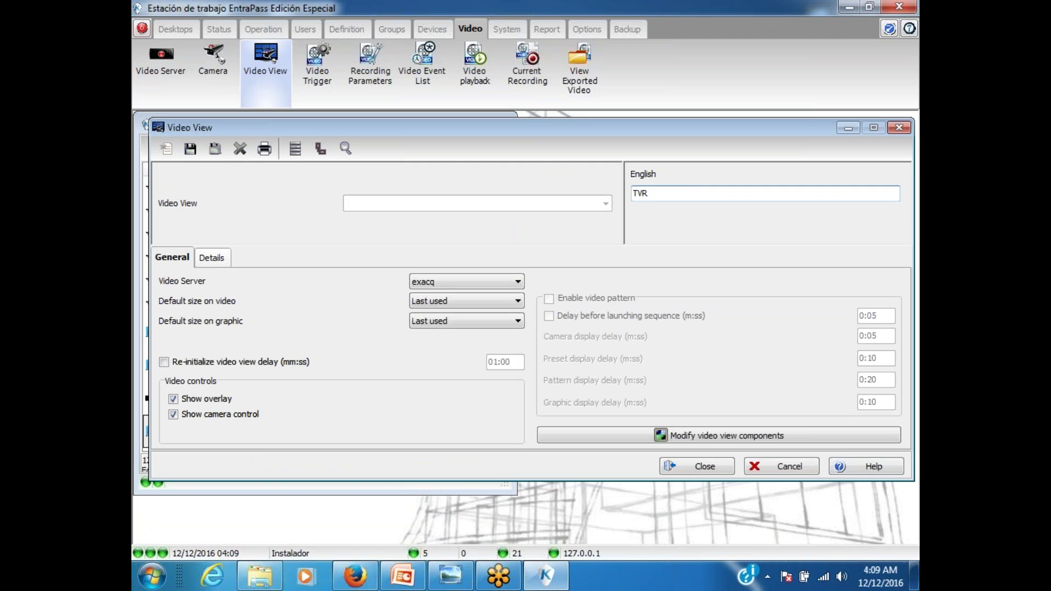
pyautogui.write('-cam')
pyautogui.click(514, 283)
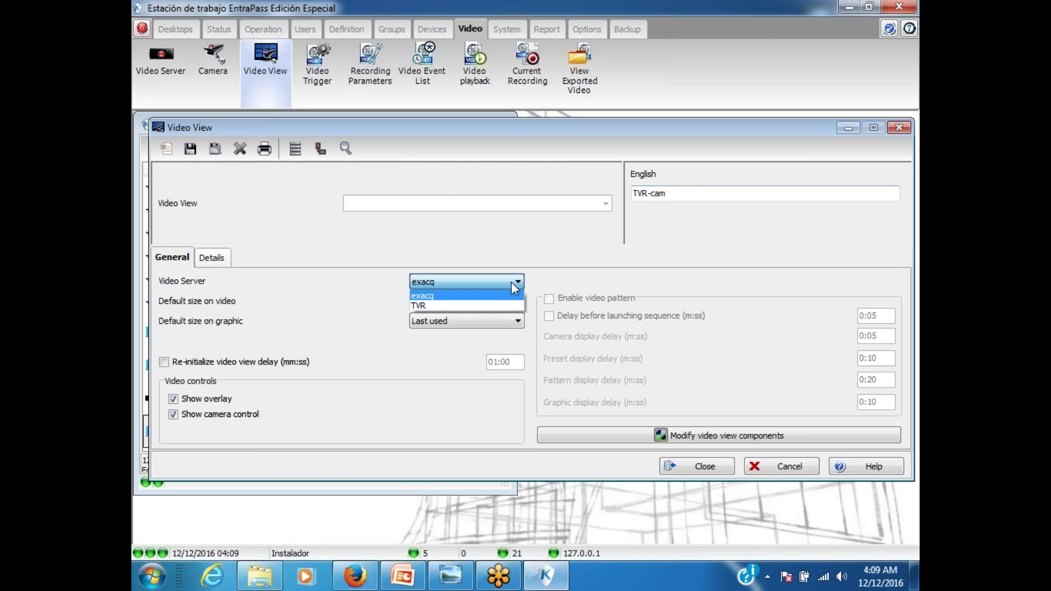
pyautogui.click(475, 305)
# Step: Lay out the view with the ESPN camera after test-previewing South Exit Cam, then save it
pyautogui.click(692, 440)
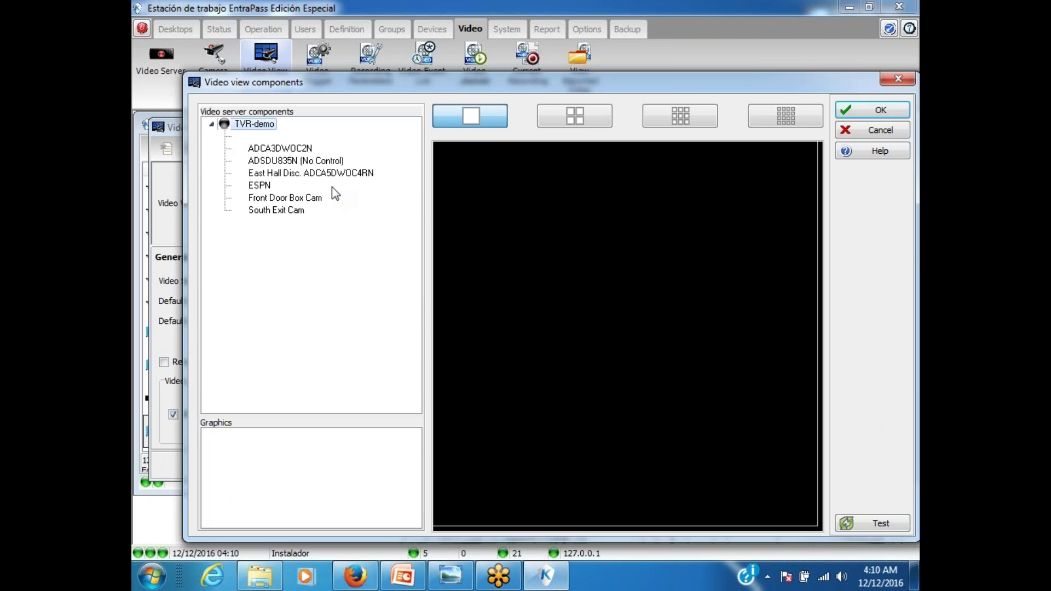
pyautogui.moveTo(259, 186); pyautogui.dragTo(602, 329)
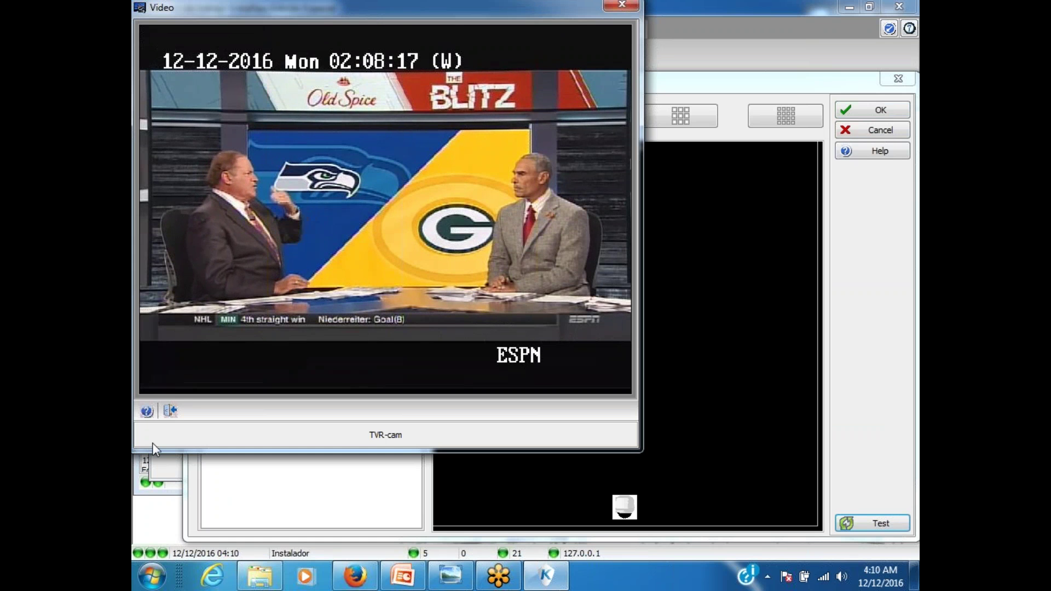
pyautogui.click(171, 411)
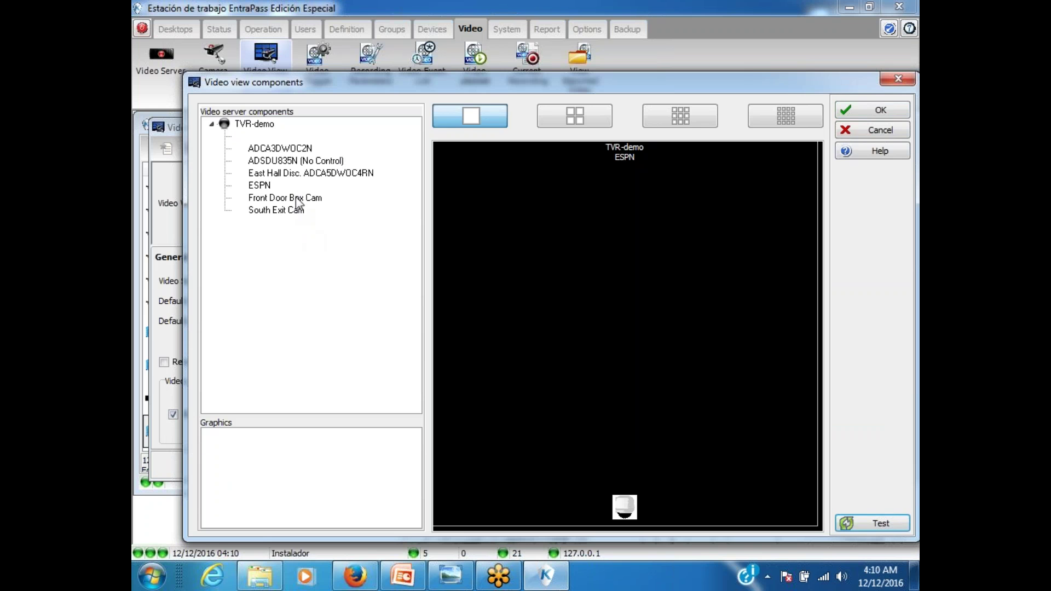
pyautogui.moveTo(290, 211); pyautogui.dragTo(752, 472)
pyautogui.click(863, 529)
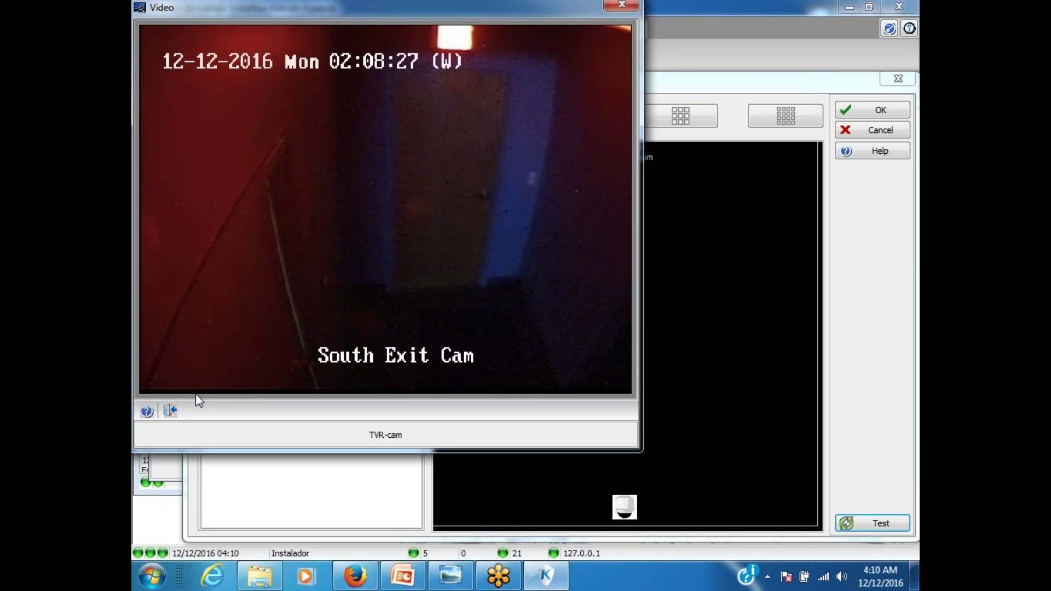
pyautogui.click(170, 411)
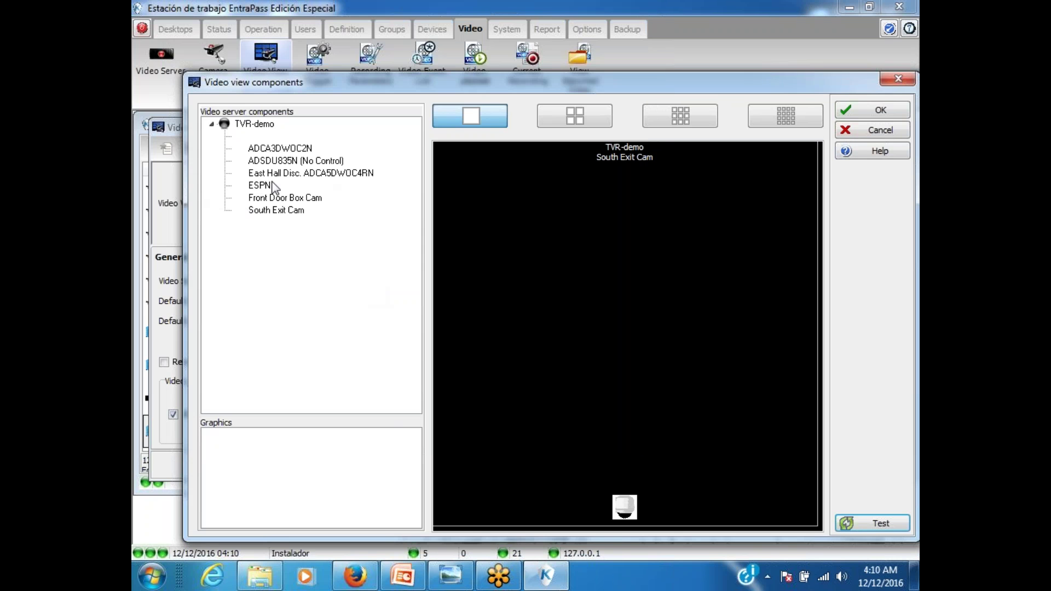
pyautogui.moveTo(291, 187); pyautogui.dragTo(624, 333)
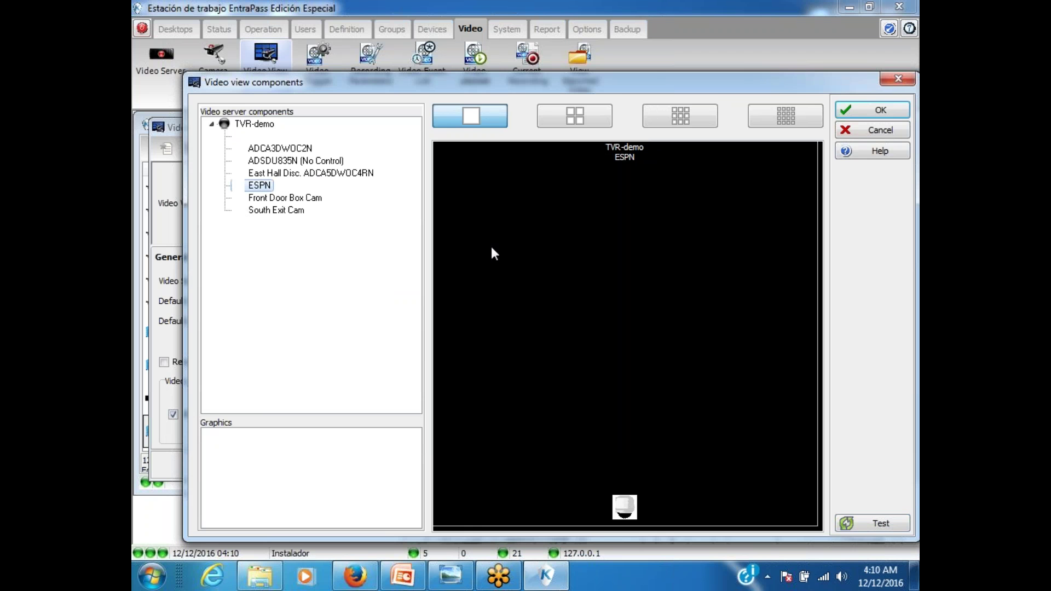
pyautogui.click(875, 110)
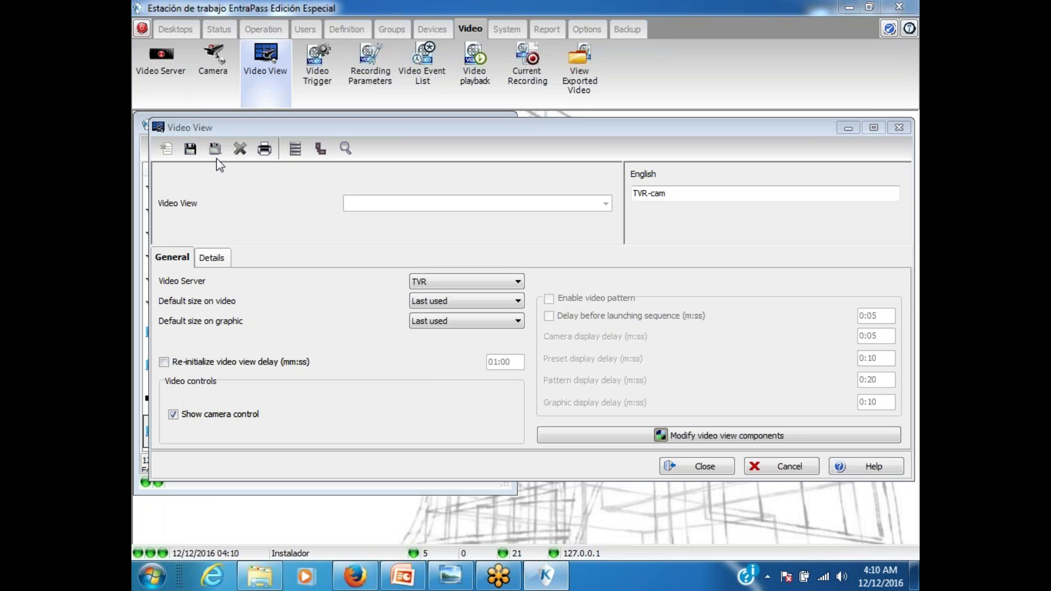
pyautogui.click(189, 149)
pyautogui.click(704, 466)
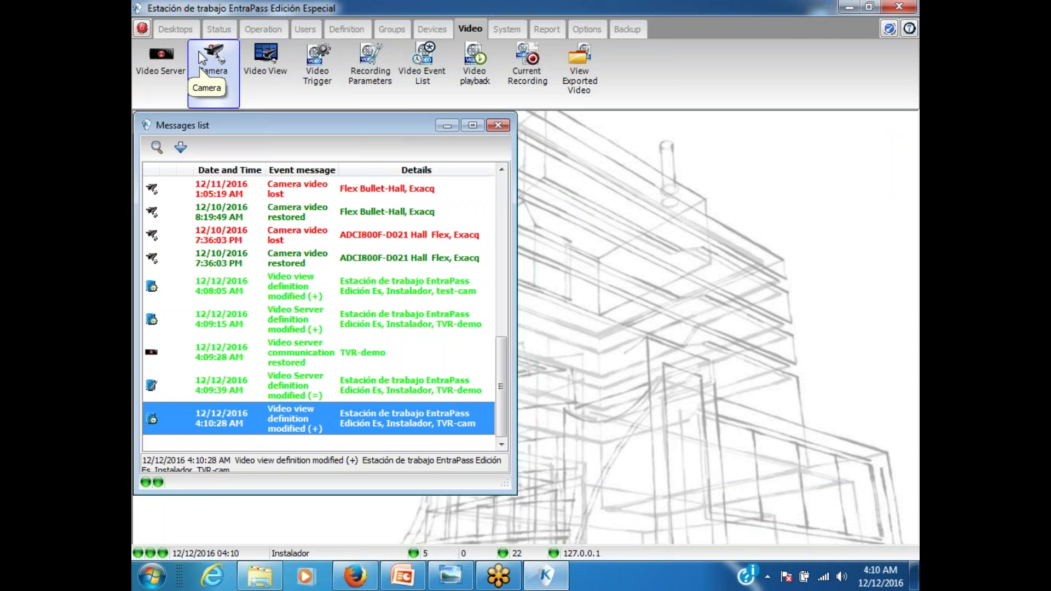
# Step: Name desktop 4 'Cam', drop filtered messages and pictures, enable a video window, and open it
pyautogui.click(184, 26)
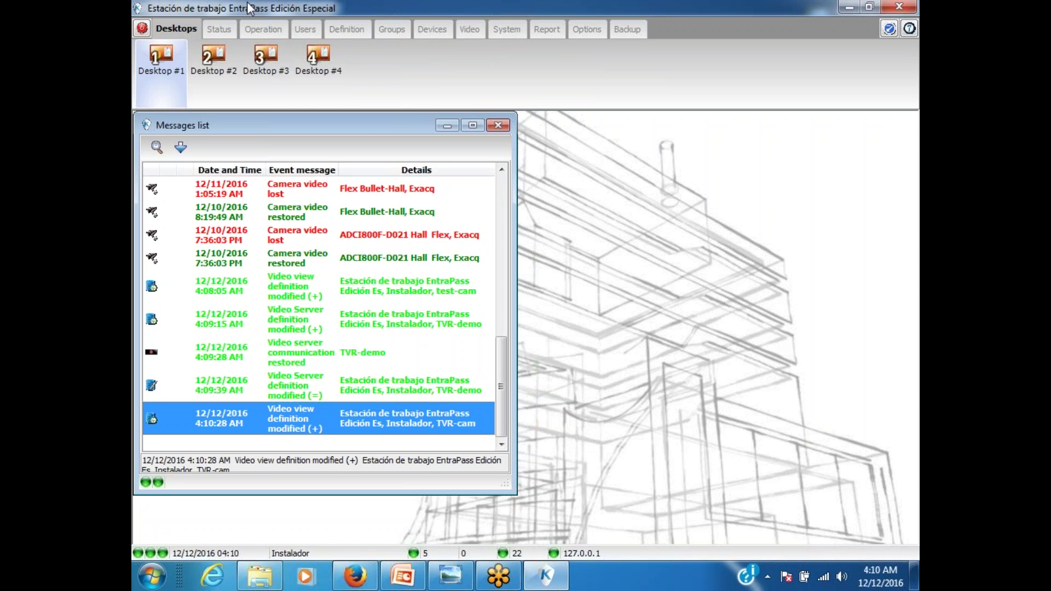
pyautogui.rightClick(307, 58)
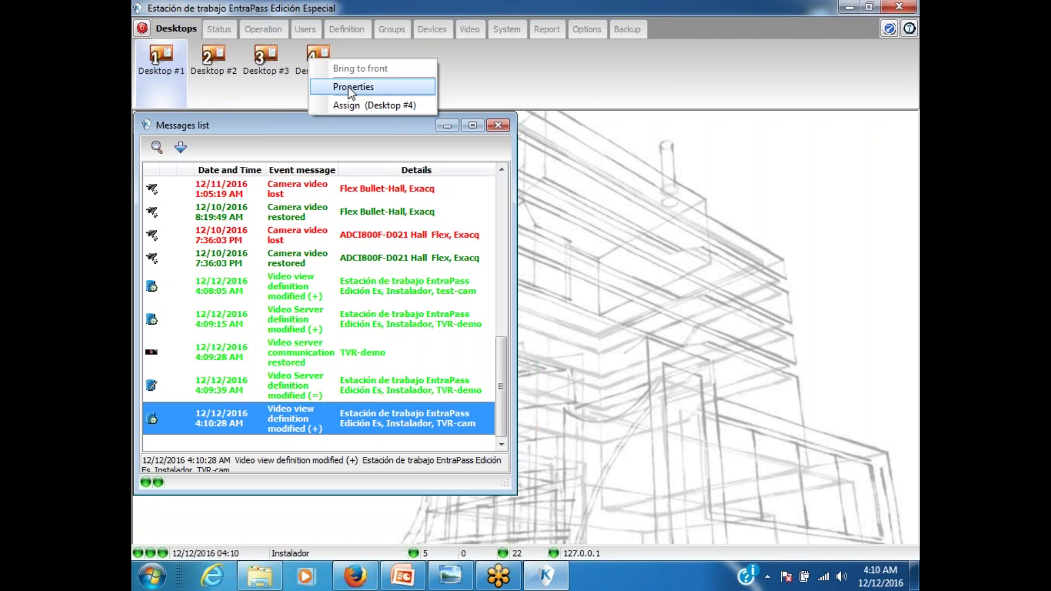
pyautogui.click(351, 86)
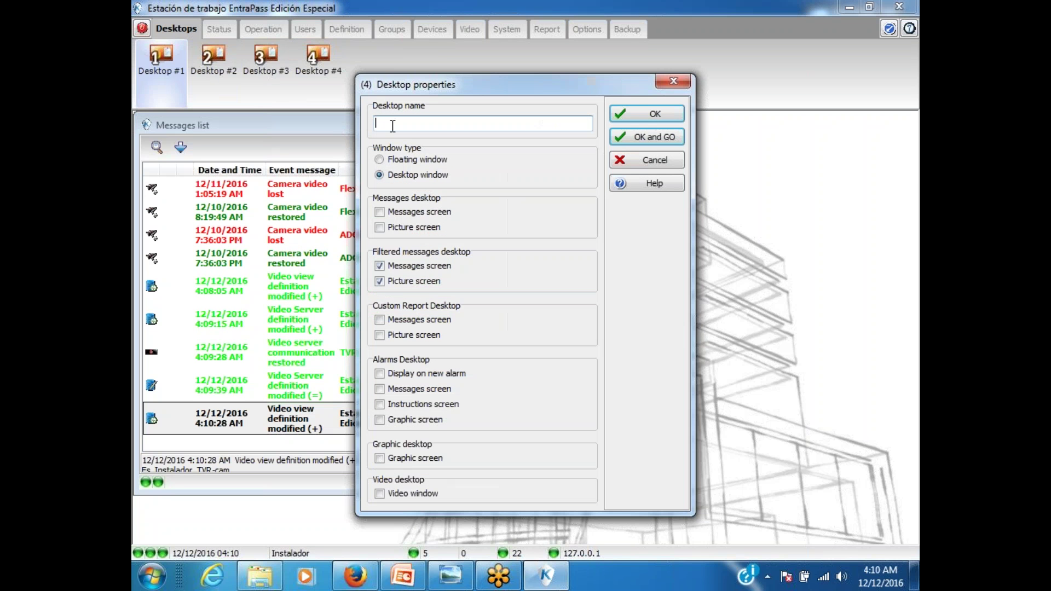
pyautogui.write('Cam')
pyautogui.click(379, 281)
pyautogui.click(379, 266)
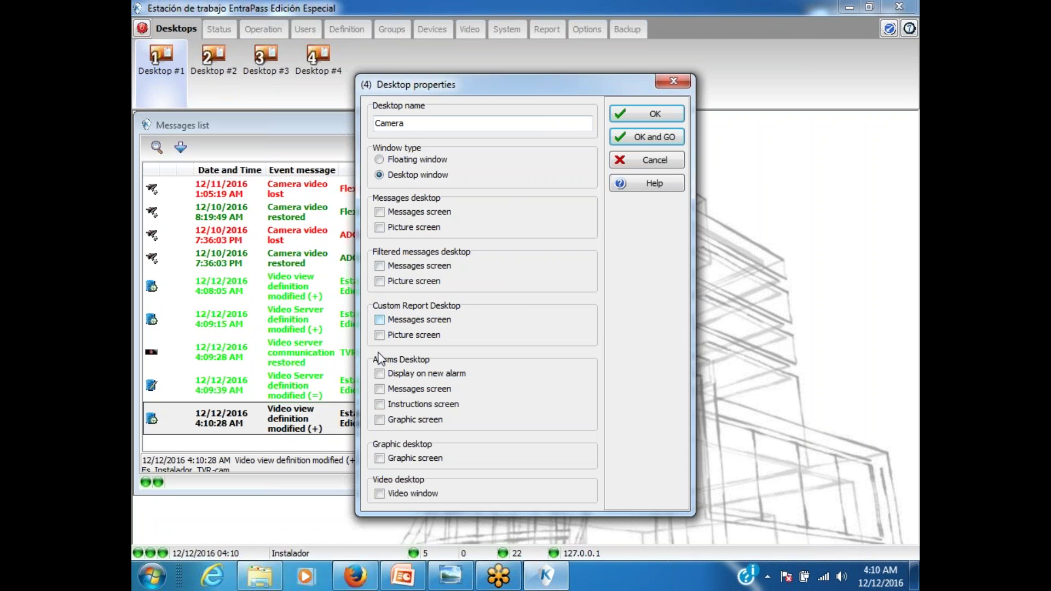
pyautogui.click(379, 494)
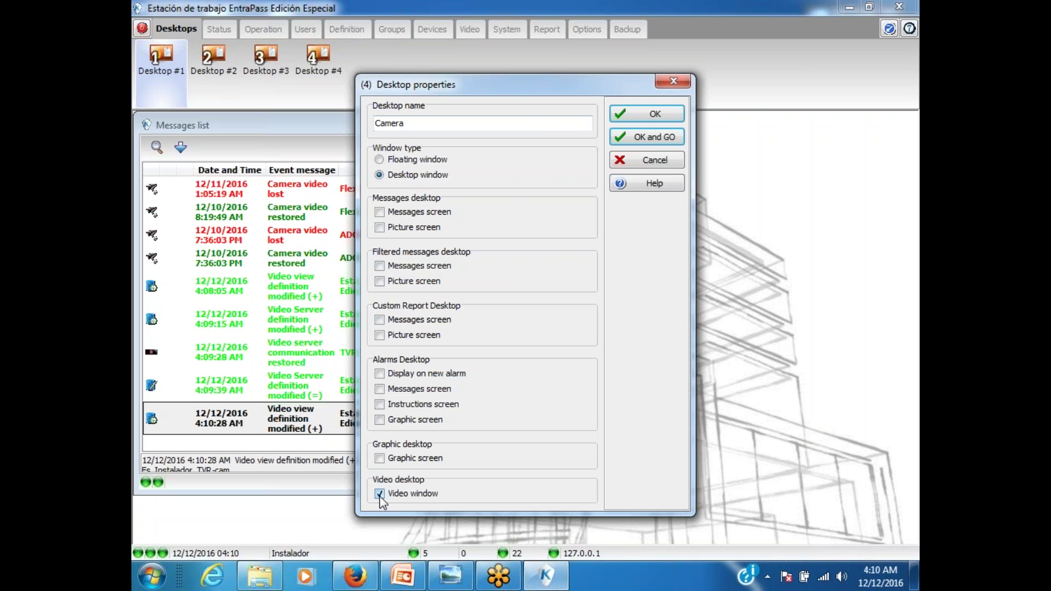
pyautogui.click(645, 140)
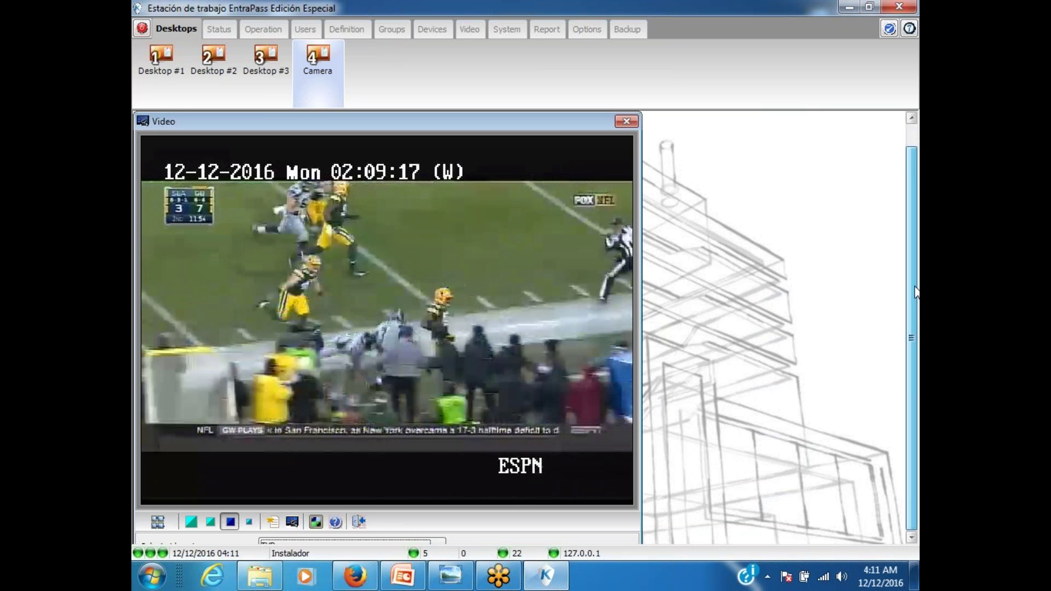
# Step: On the Camera desktop, show the test-cam view at a smaller size, then close the video window
pyautogui.click(151, 67)
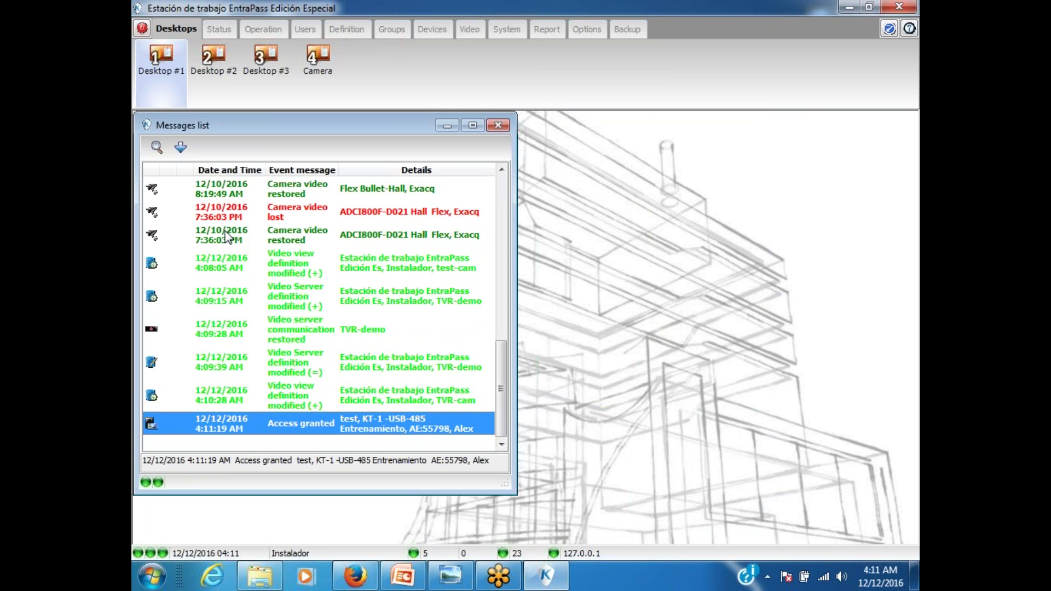
pyautogui.click(311, 55)
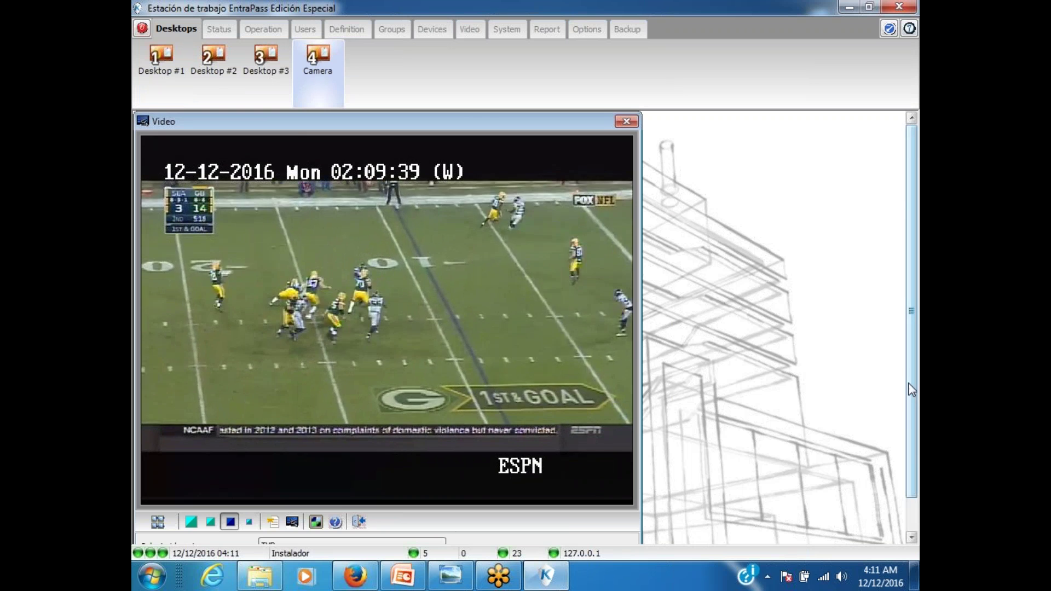
pyautogui.scroll(-1, 766, 449)
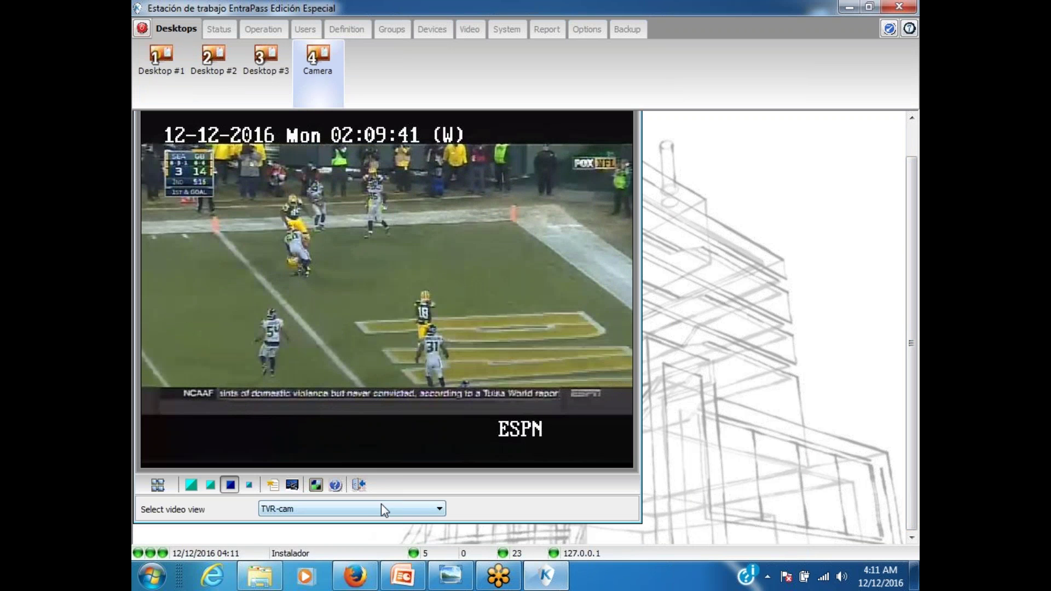
pyautogui.click(381, 508)
pyautogui.click(326, 530)
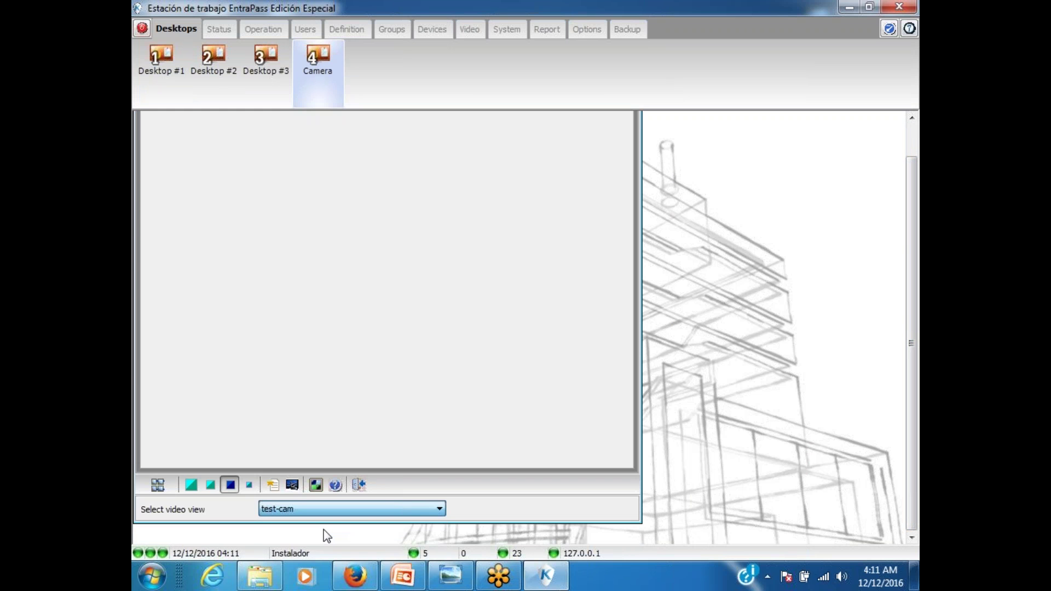
pyautogui.click(250, 486)
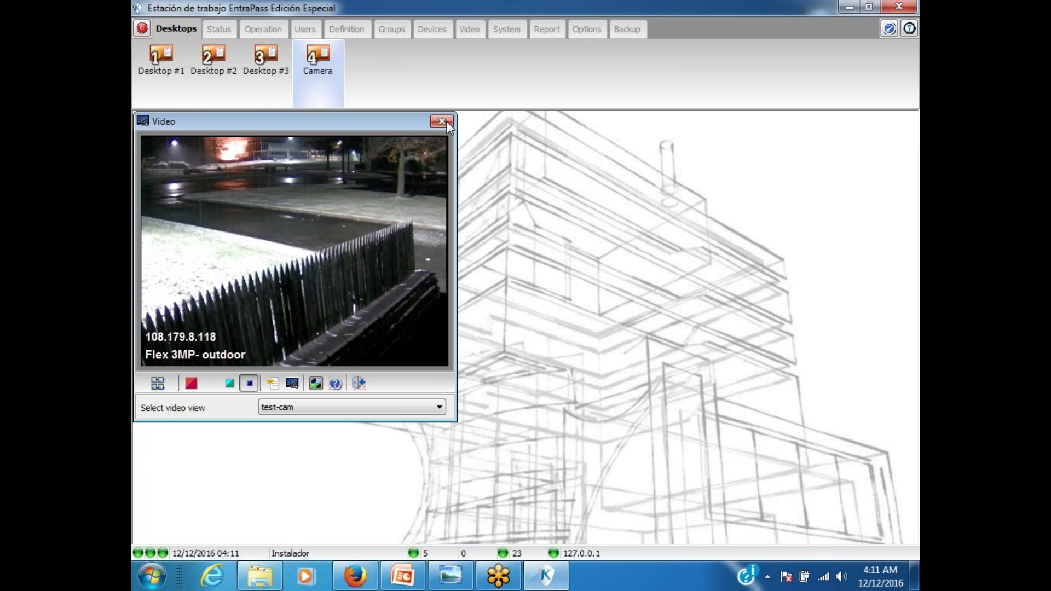
pyautogui.click(444, 121)
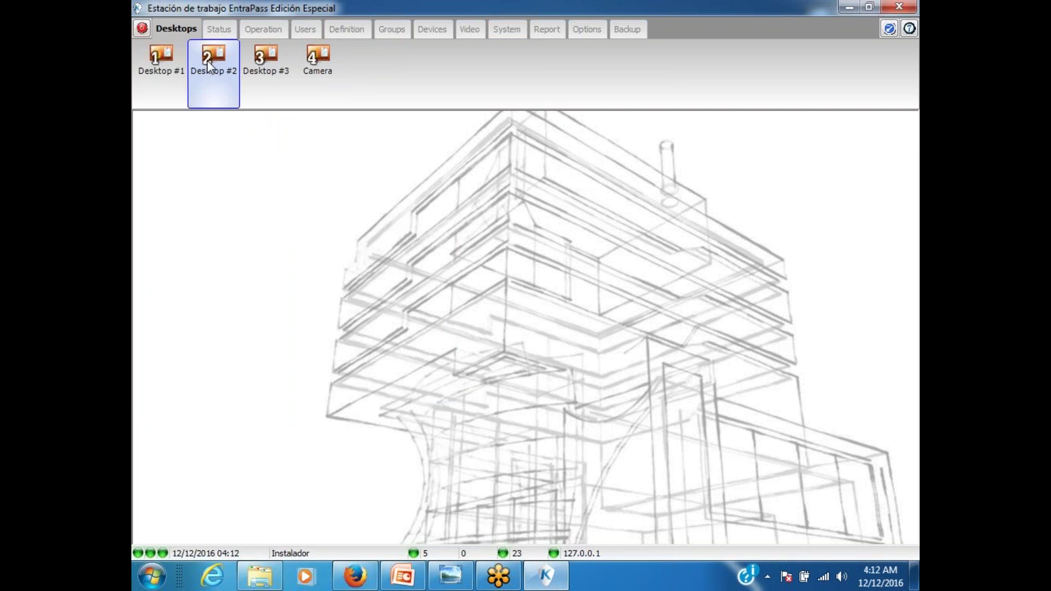
# Step: Browse the door list for all sites, then close the messages list on desktop 1
pyautogui.click(264, 28)
pyautogui.click(317, 57)
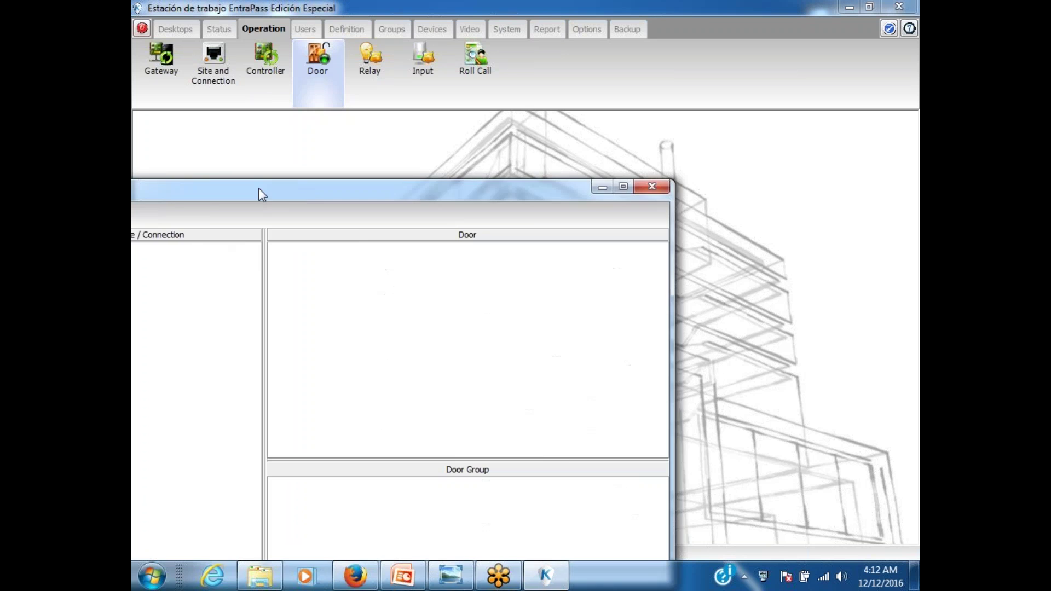
pyautogui.click(201, 226)
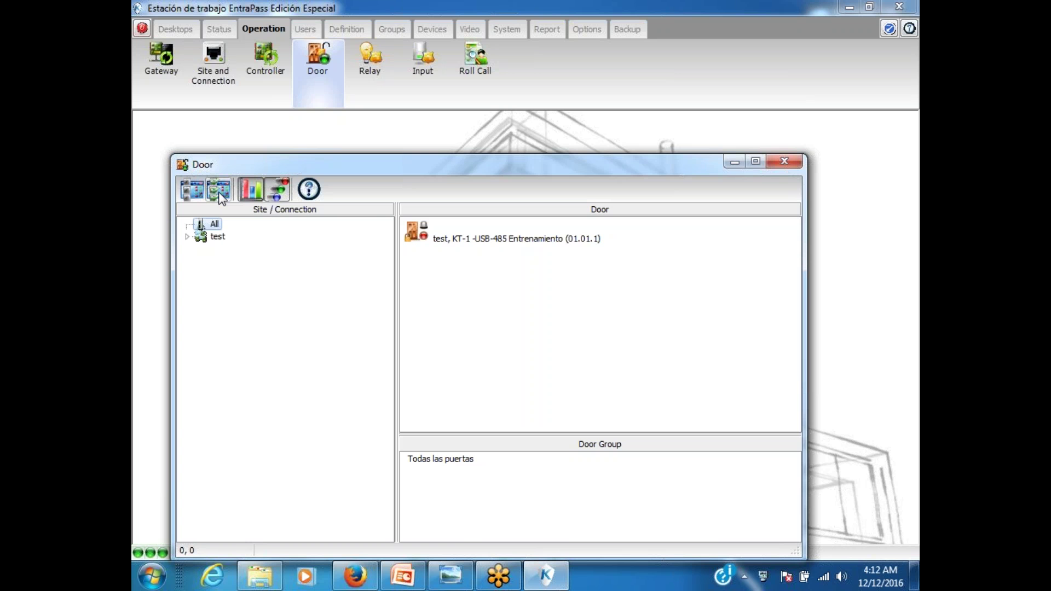
pyautogui.click(186, 27)
pyautogui.click(173, 66)
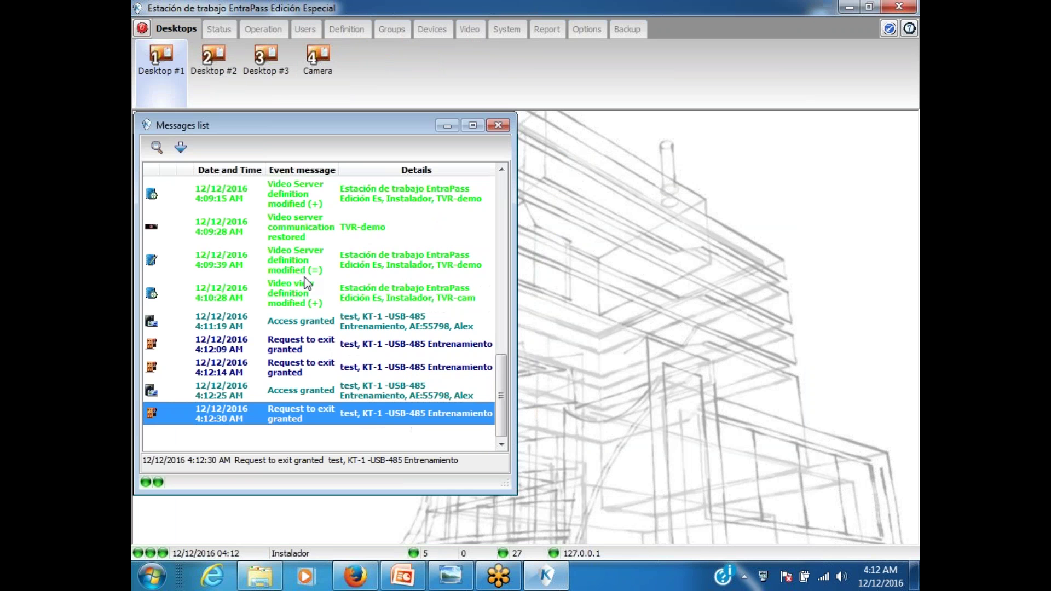
pyautogui.click(498, 126)
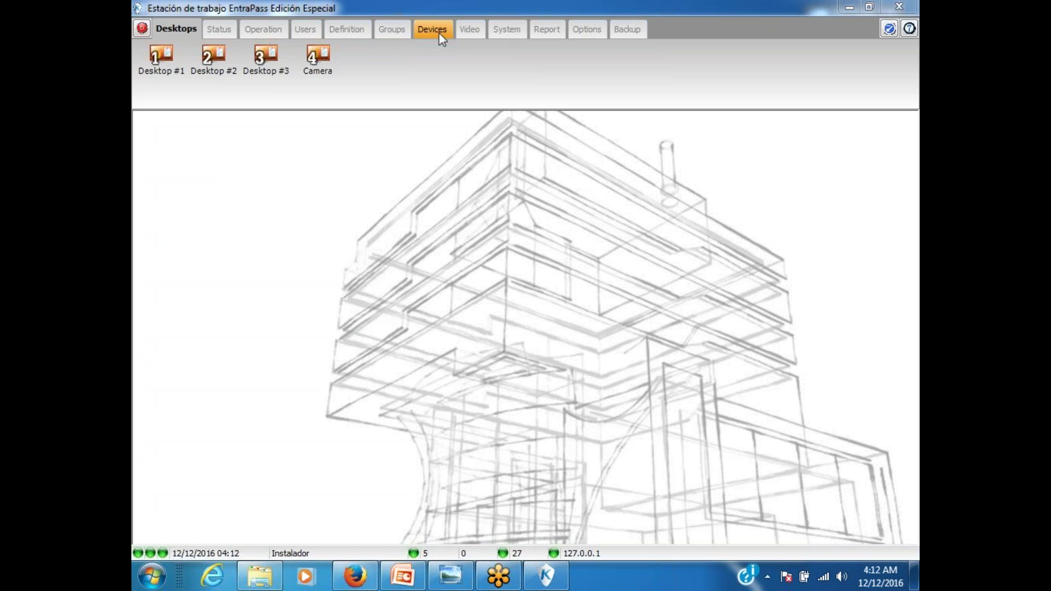
# Step: In Door definitions, set door KT-1 (01.01.1)'s camera to Exit-Illustra 610 and save
pyautogui.click(415, 31)
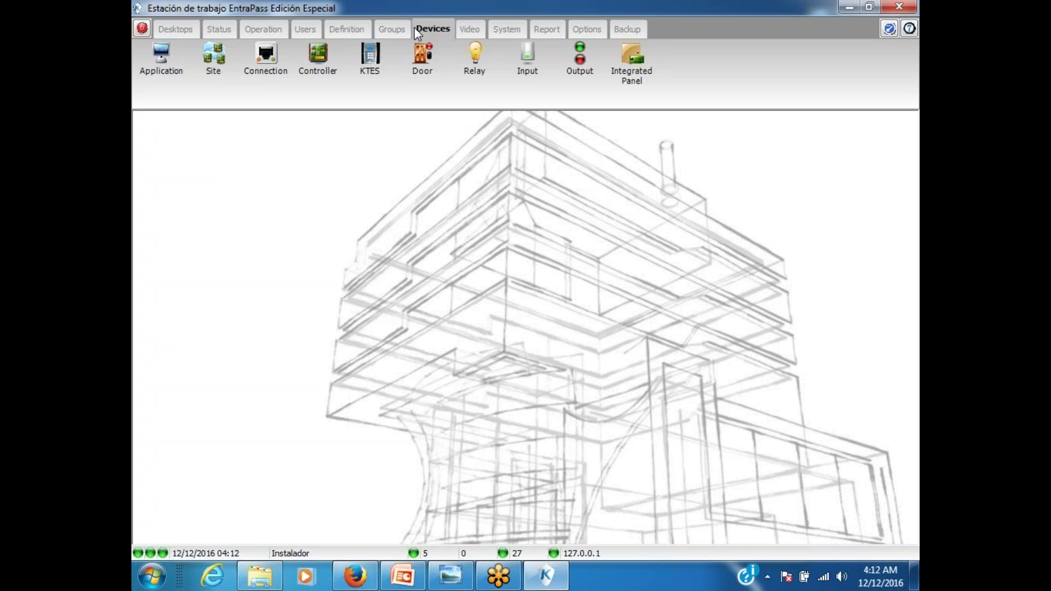
pyautogui.click(422, 58)
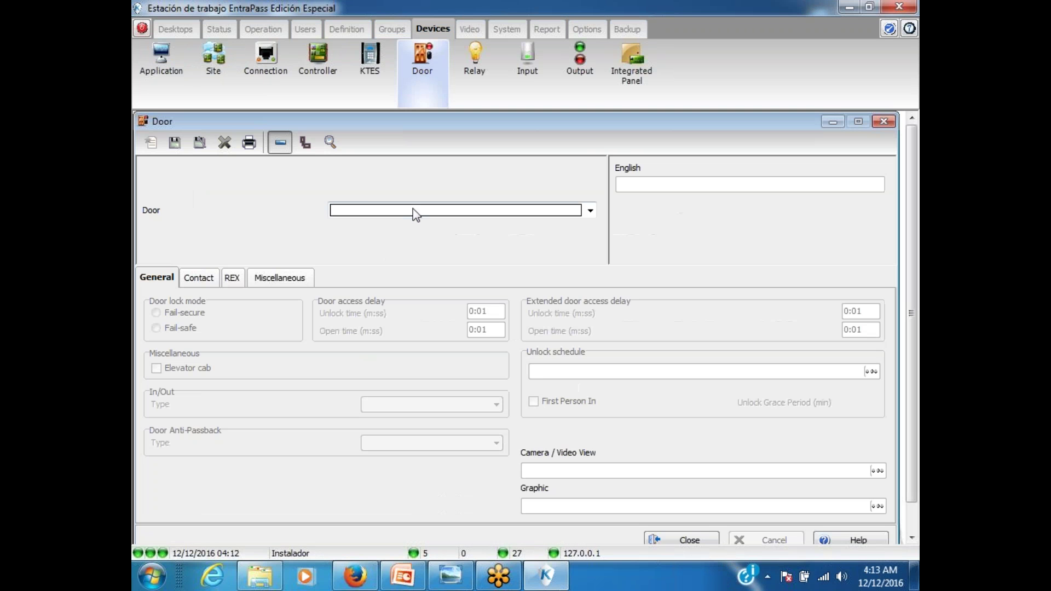
pyautogui.click(412, 211)
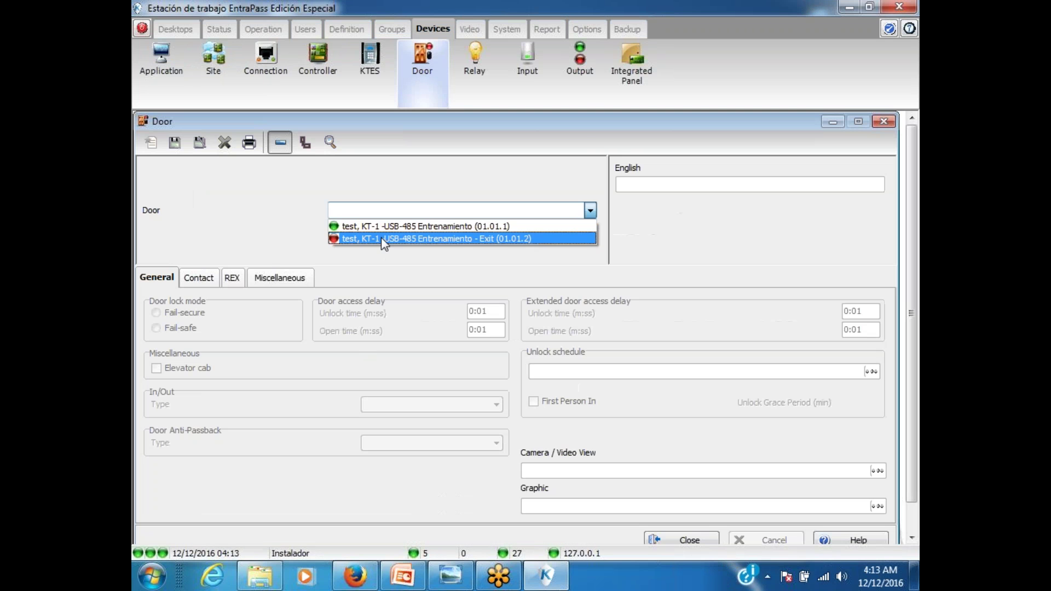
pyautogui.click(382, 227)
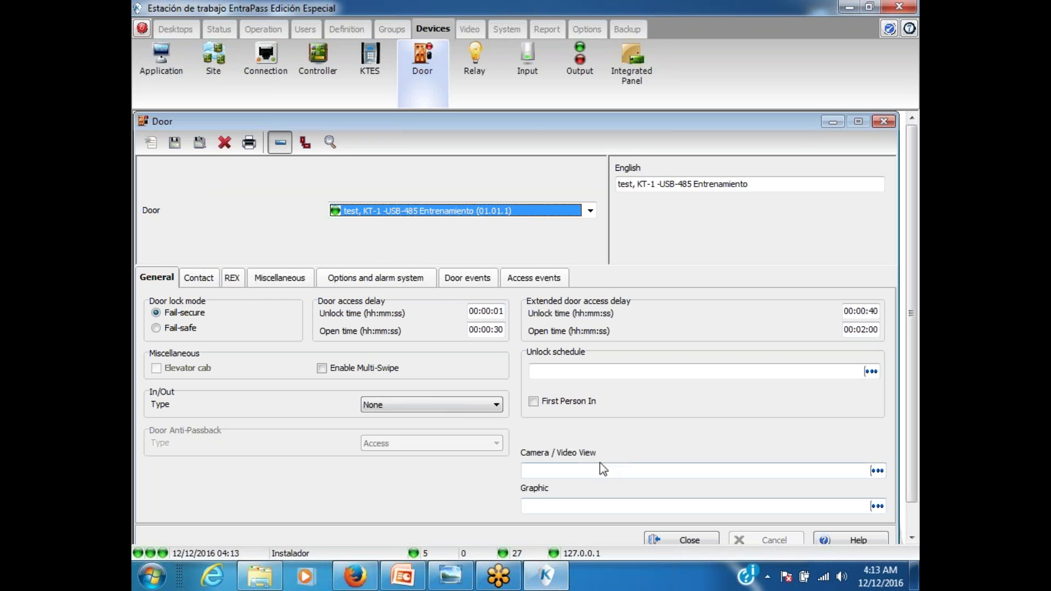
pyautogui.click(878, 472)
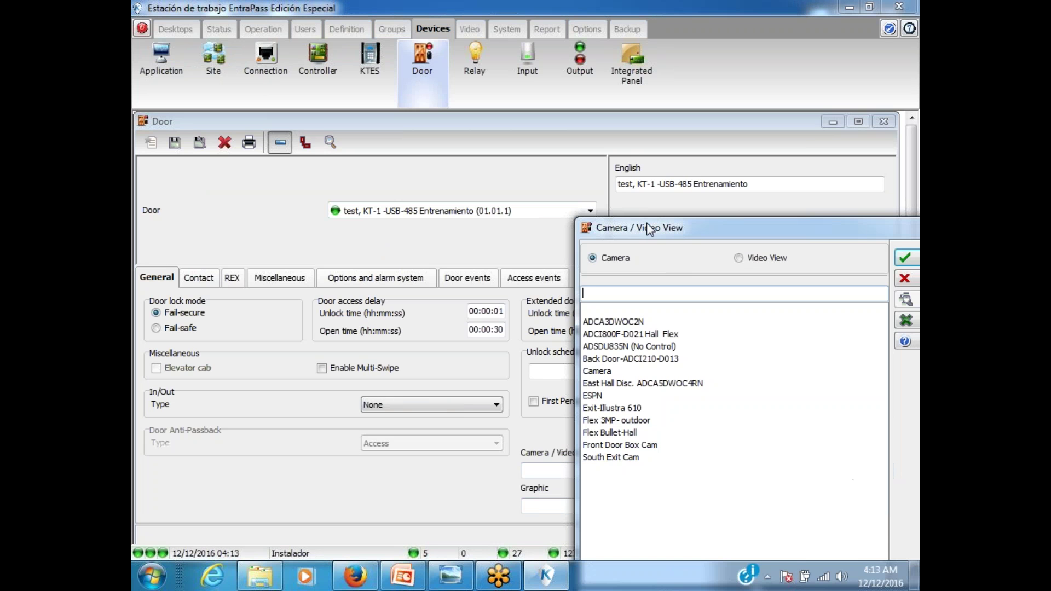
pyautogui.click(604, 384)
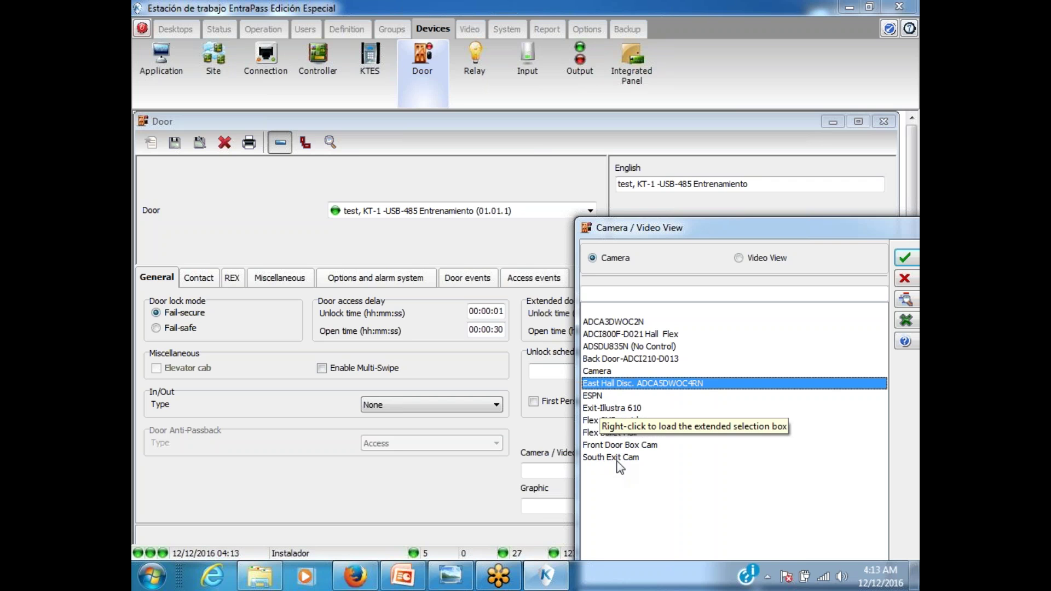
pyautogui.click(614, 446)
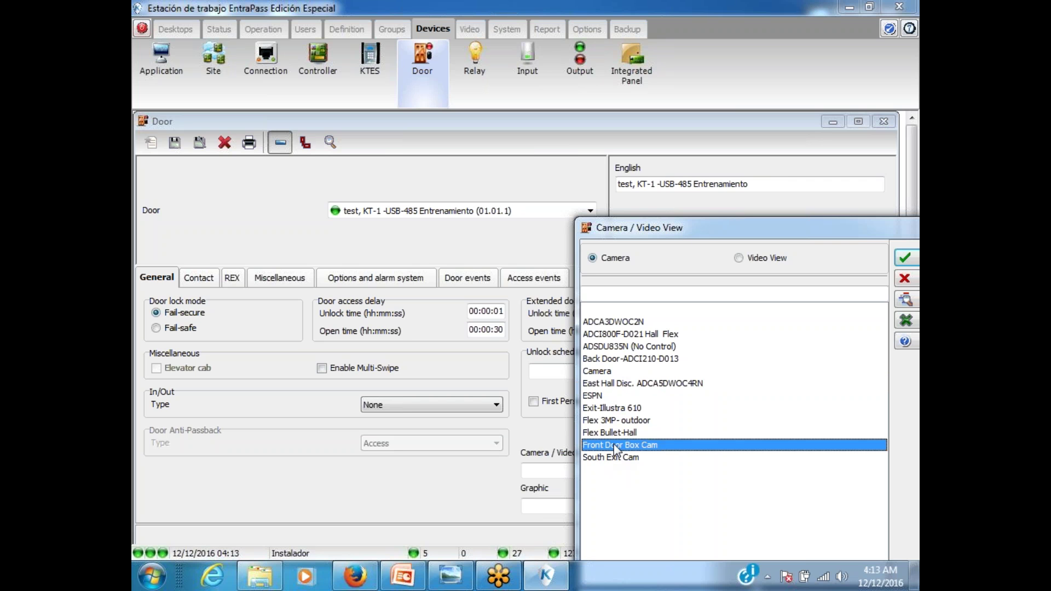
pyautogui.click(602, 408)
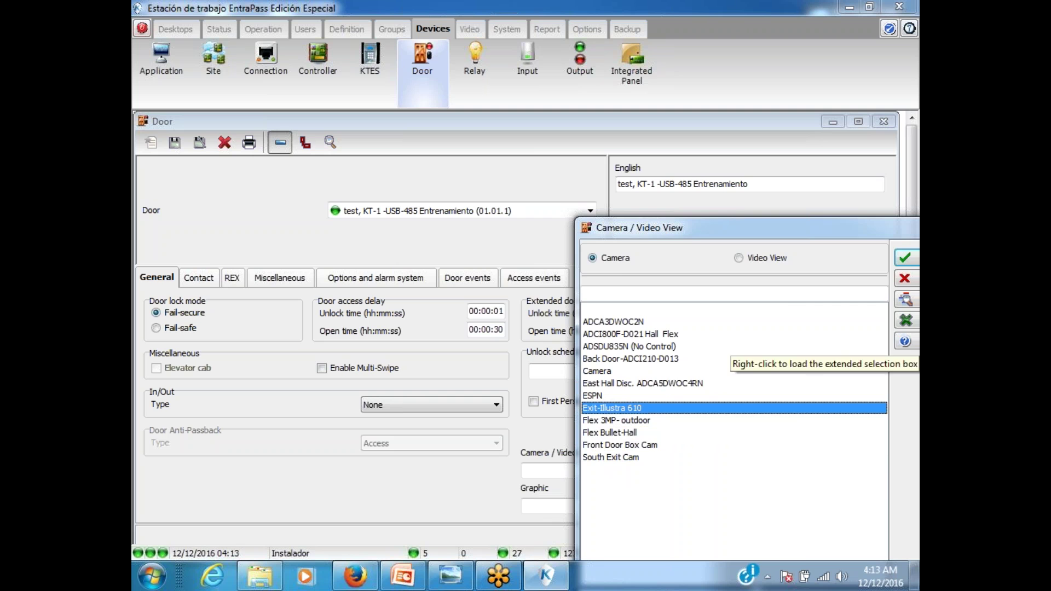
pyautogui.click(904, 259)
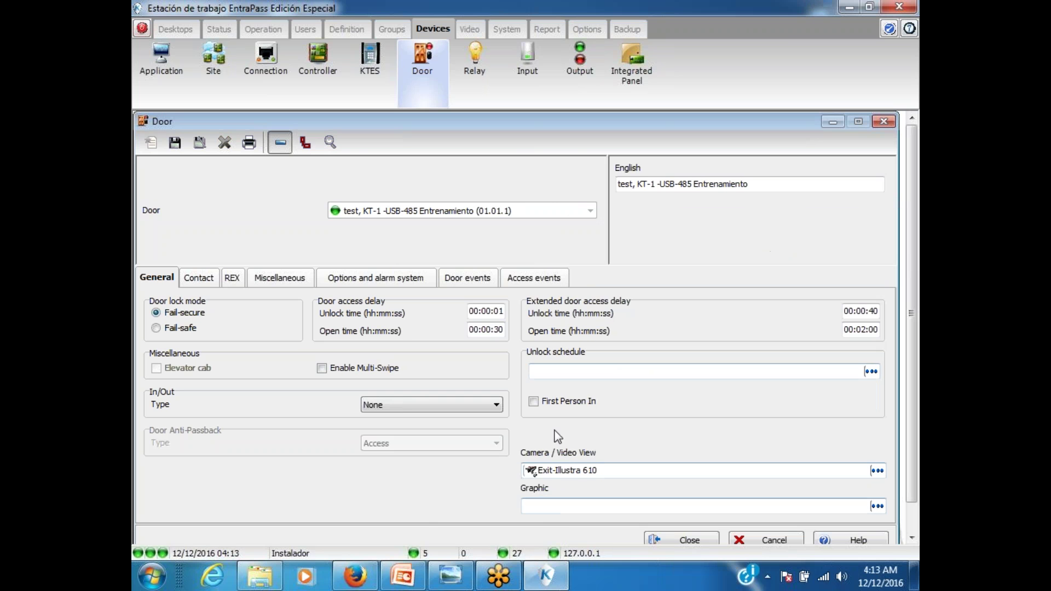
pyautogui.click(175, 142)
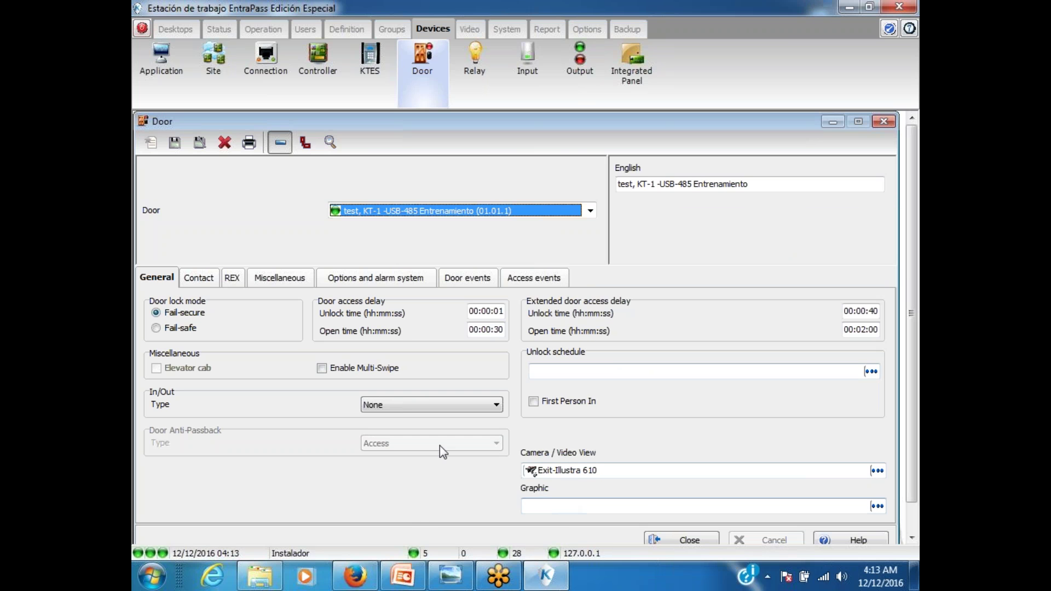
# Step: Select the Request to exit granted event in Event parameters
pyautogui.click(690, 541)
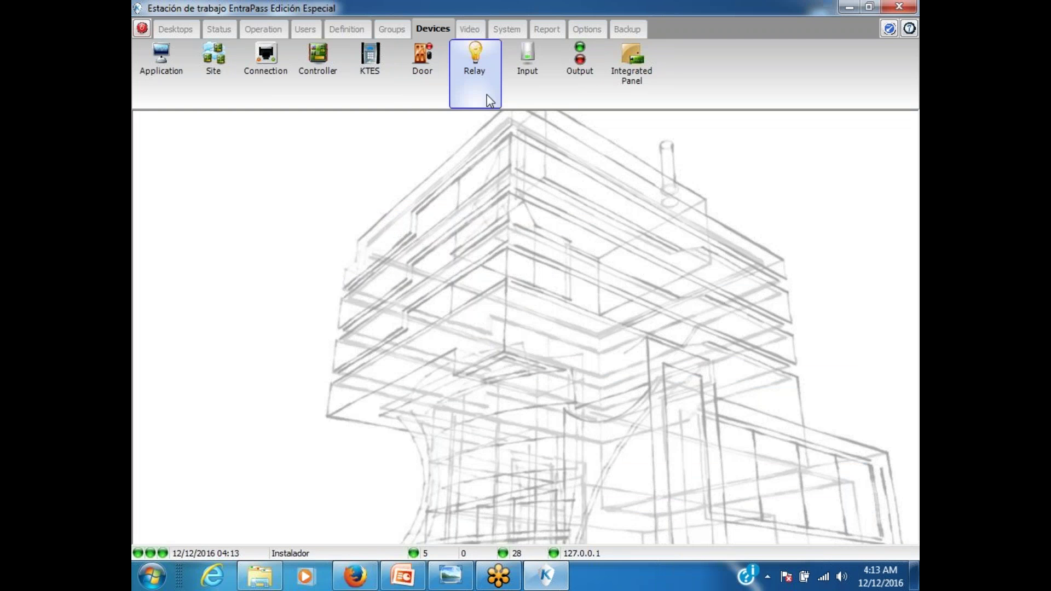
pyautogui.click(520, 31)
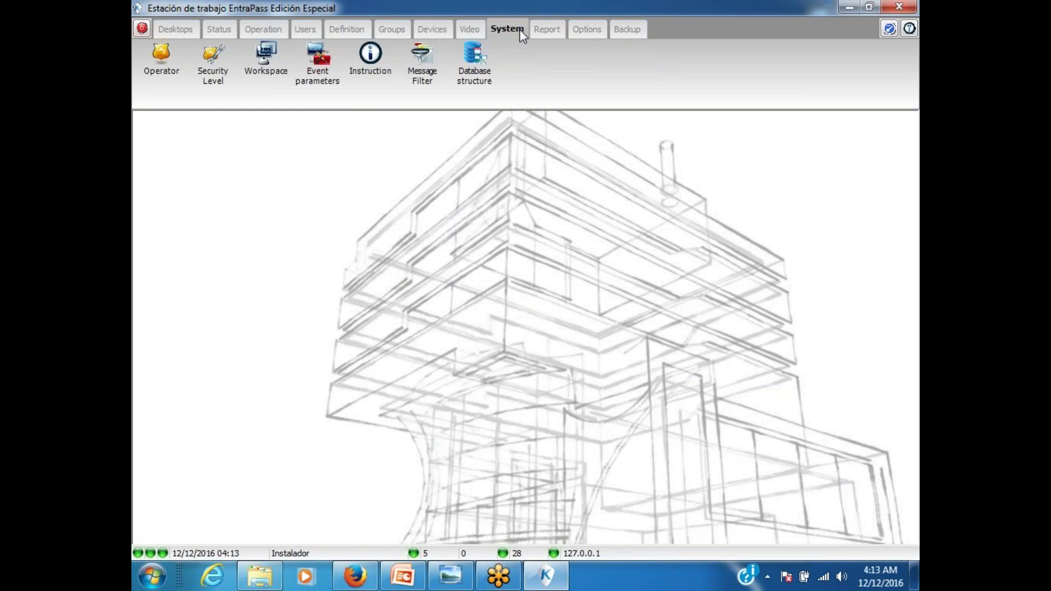
pyautogui.click(320, 68)
pyautogui.click(352, 173)
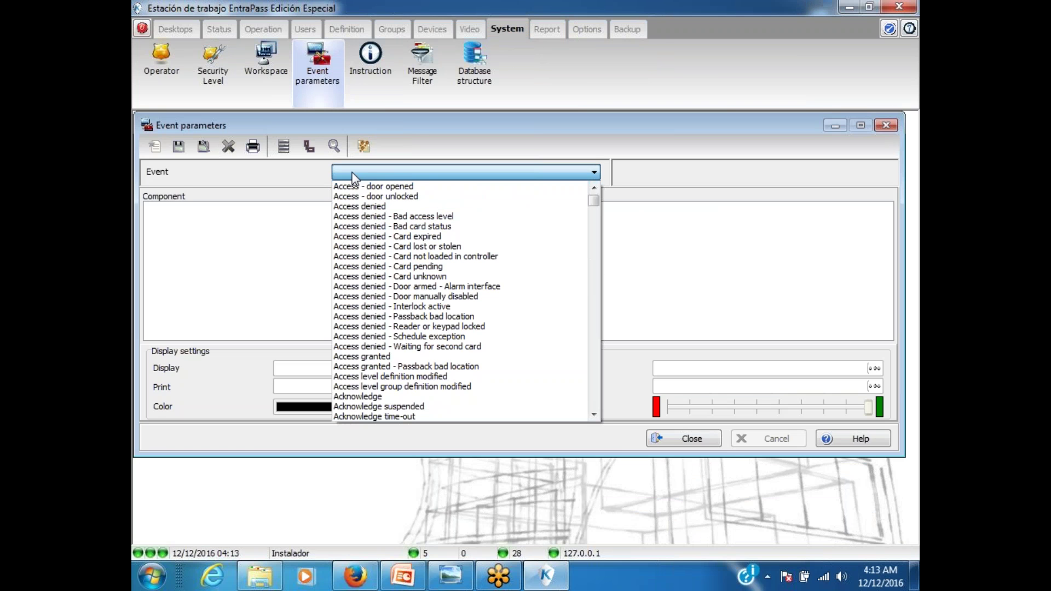
pyautogui.scroll(-15, 402, 255)
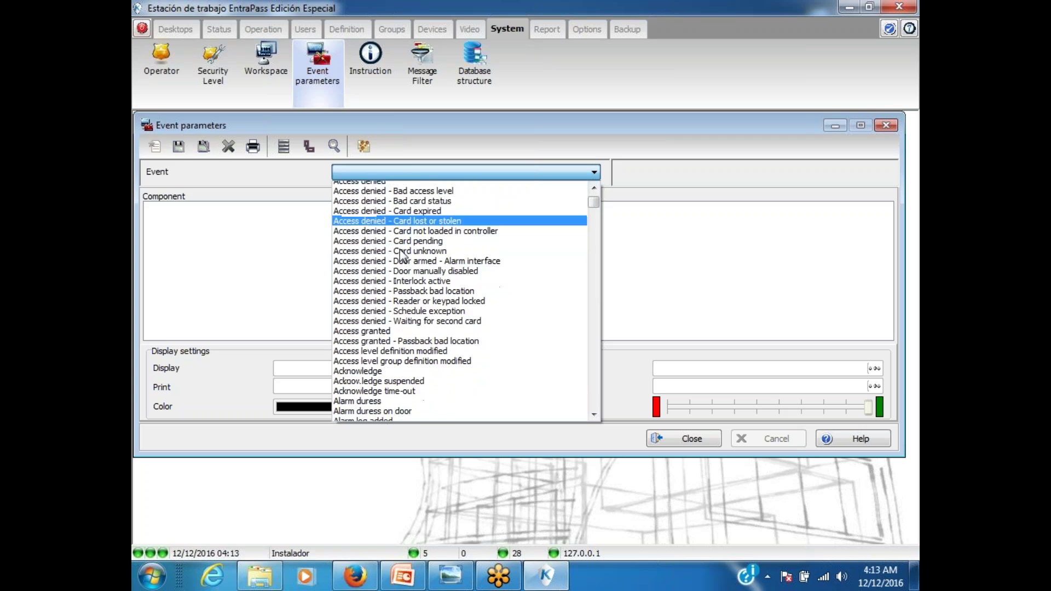
pyautogui.scroll(-15, 401, 255)
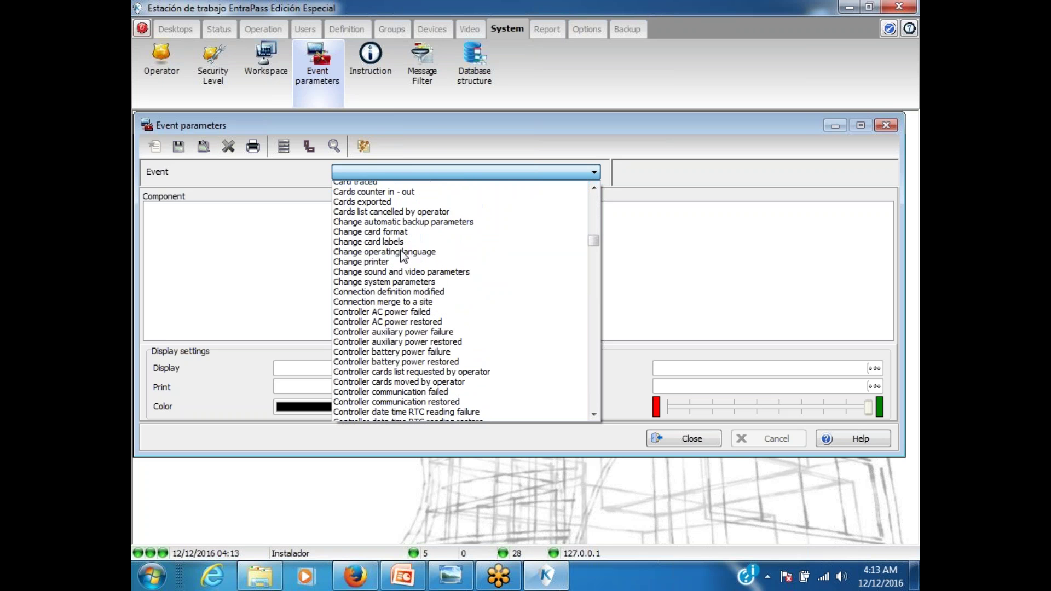
pyautogui.moveTo(593, 257); pyautogui.dragTo(597, 374)
pyautogui.scroll(-1, 596, 386)
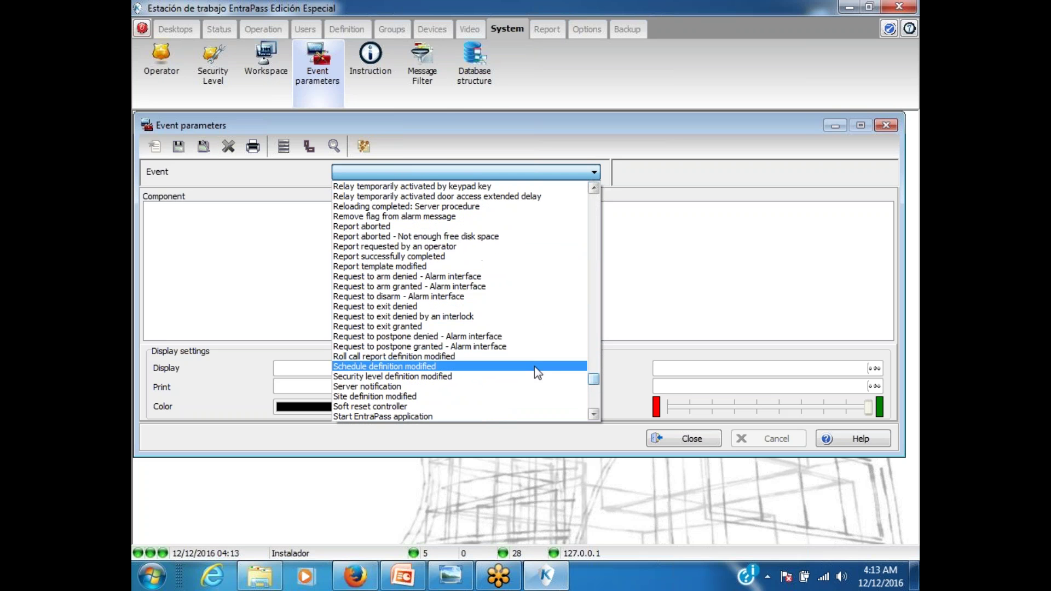
pyautogui.click(396, 327)
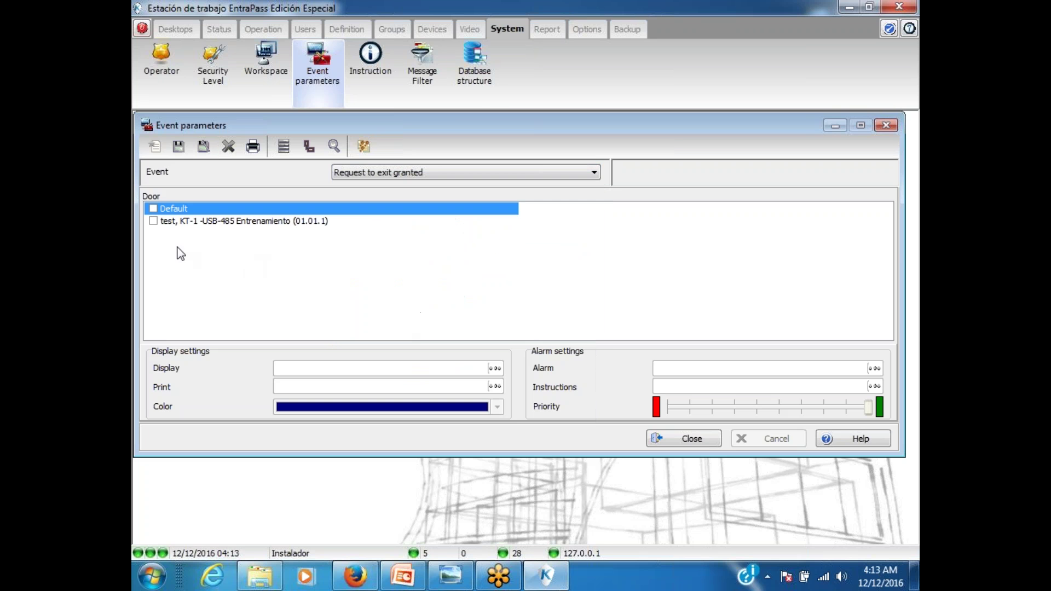
# Step: Apply it to the KT-1 door with the Siempre válido alarm schedule and save
pyautogui.click(153, 221)
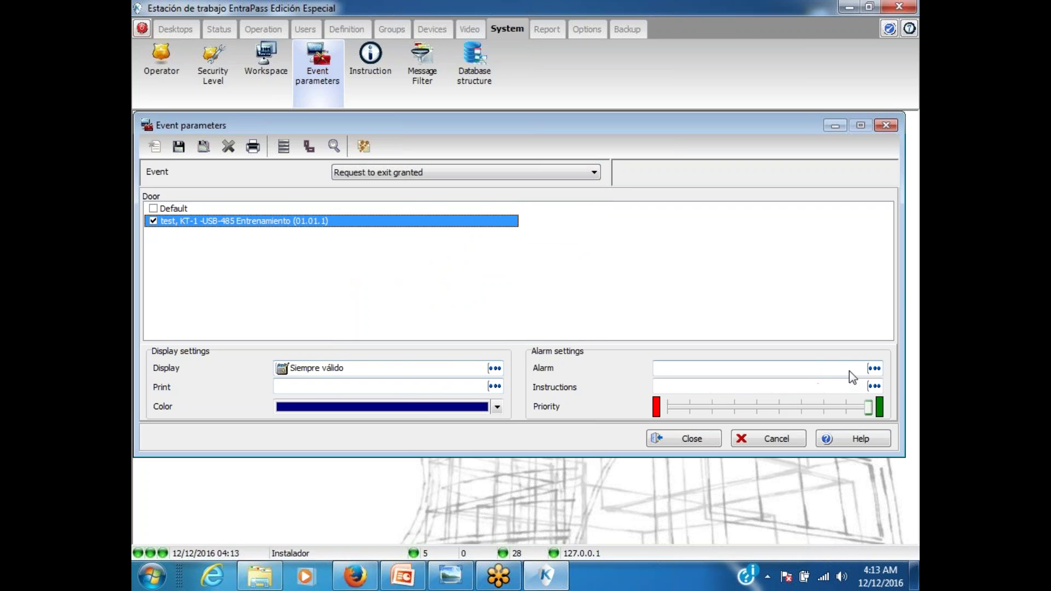
pyautogui.click(874, 368)
pyautogui.doubleClick(607, 265)
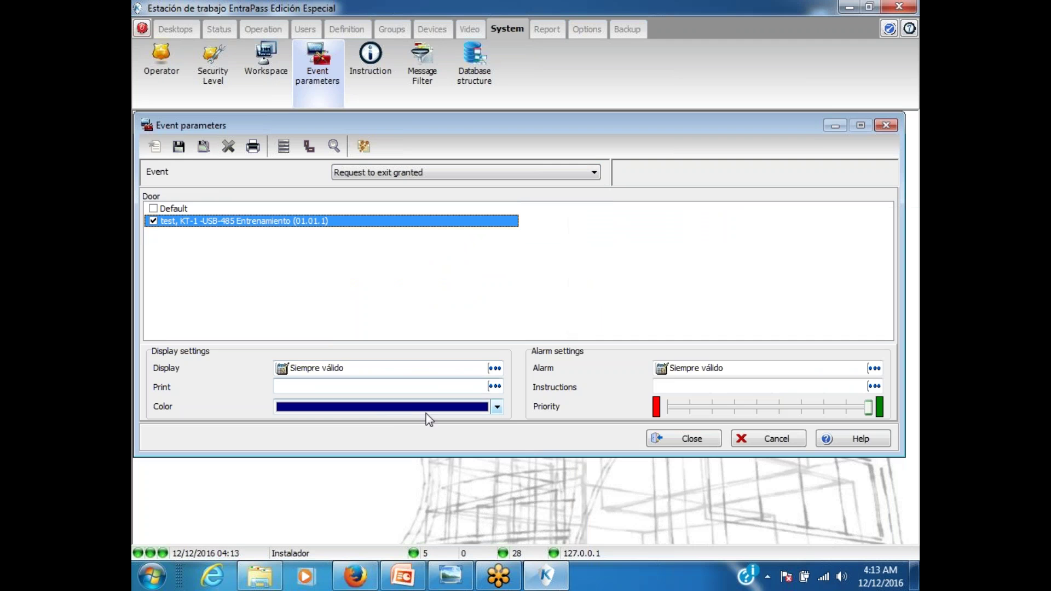
pyautogui.click(181, 153)
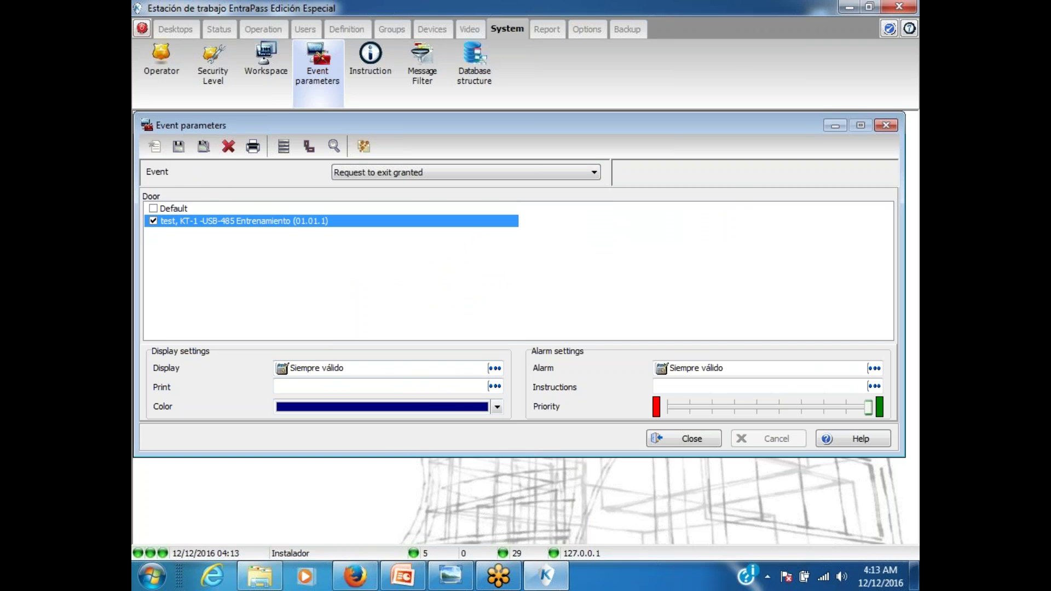
# Step: Enable Automatic video display for the Instalador operator, save, and close the Operator window
pyautogui.click(672, 439)
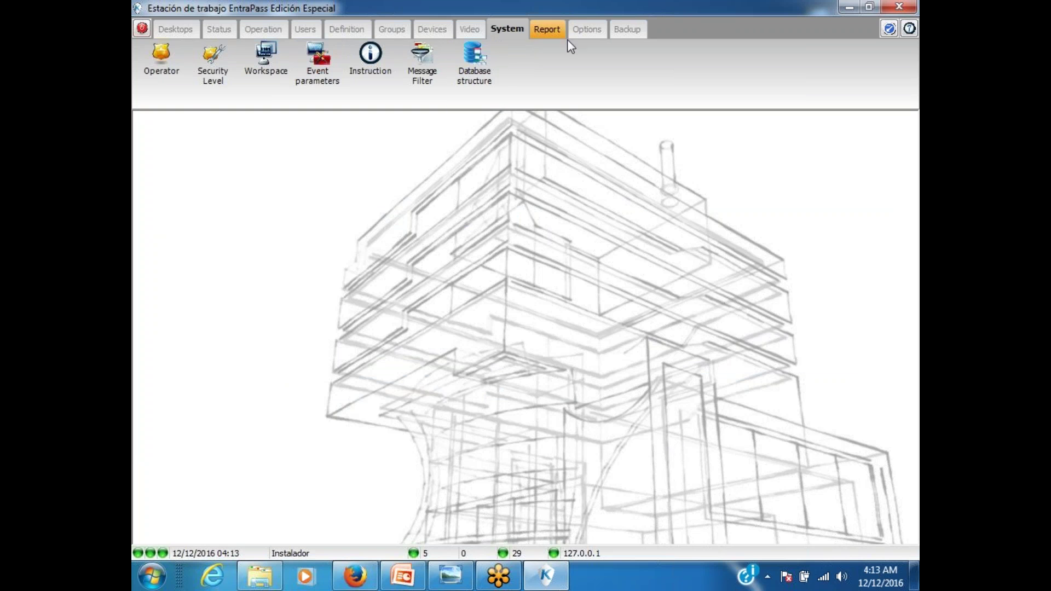
pyautogui.click(161, 59)
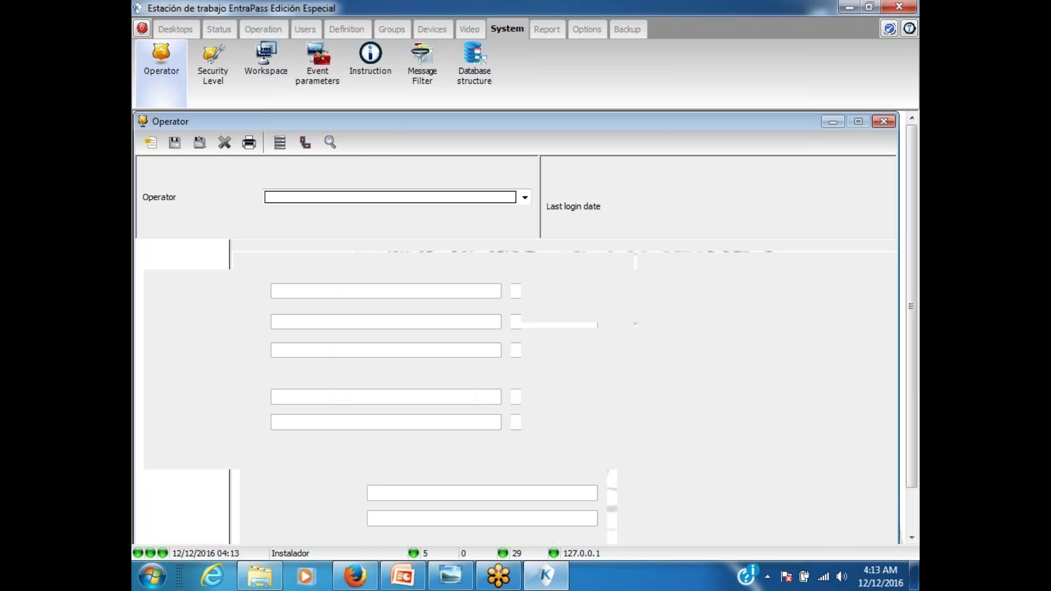
pyautogui.click(340, 198)
pyautogui.click(300, 238)
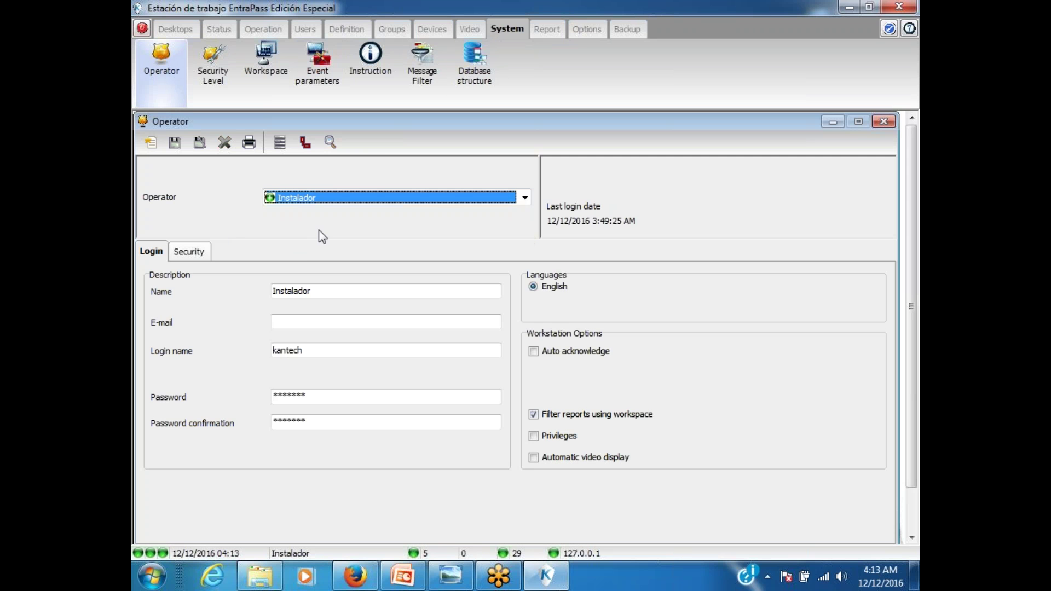
pyautogui.click(534, 458)
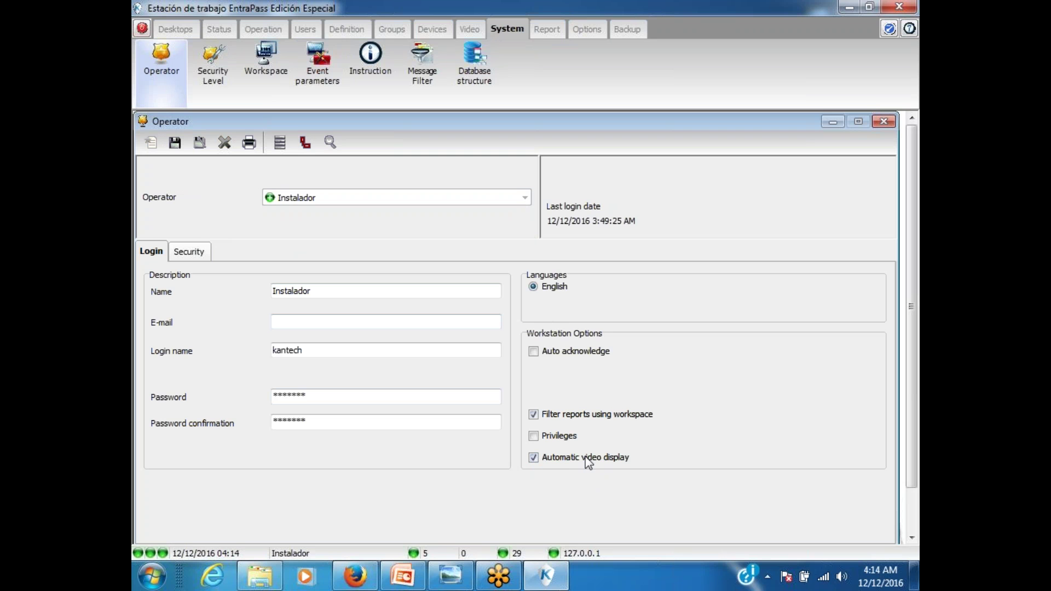
pyautogui.click(174, 143)
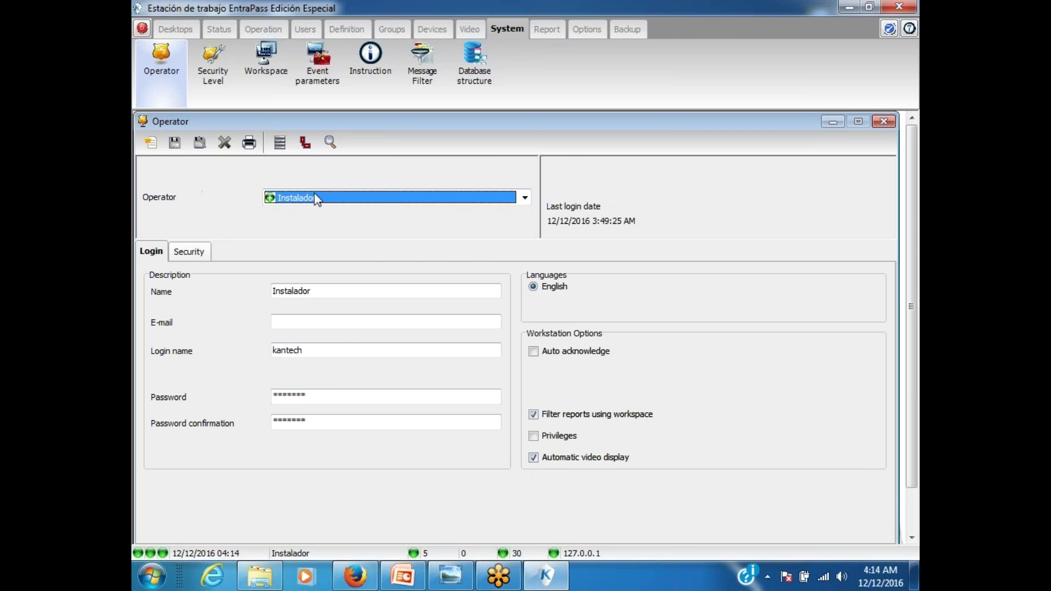
pyautogui.click(883, 120)
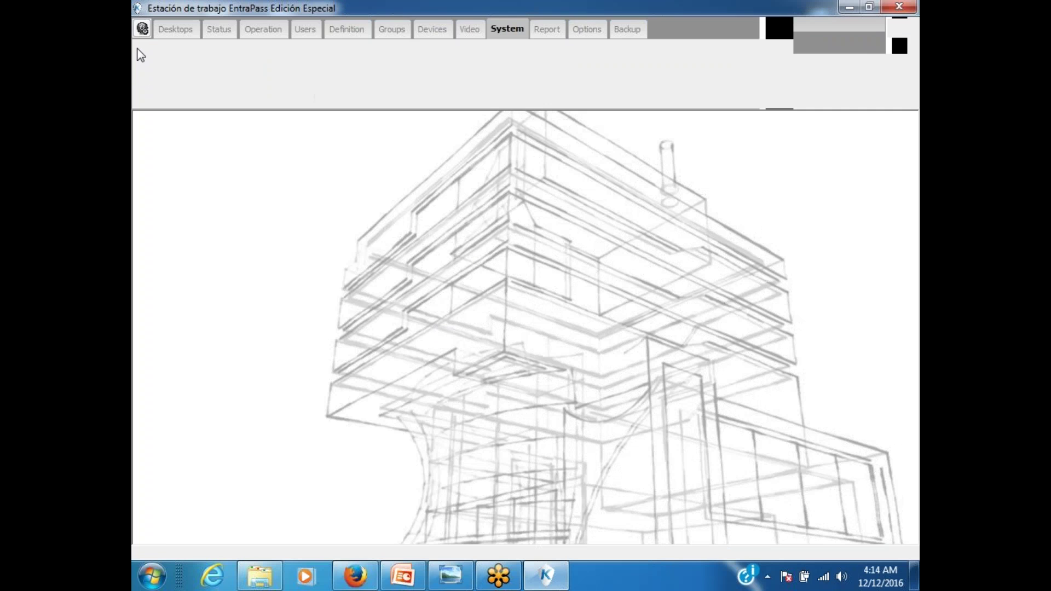
# Step: Log in with the operator username and password, shrink the camera video, and acknowledge the alarm
pyautogui.click(143, 30)
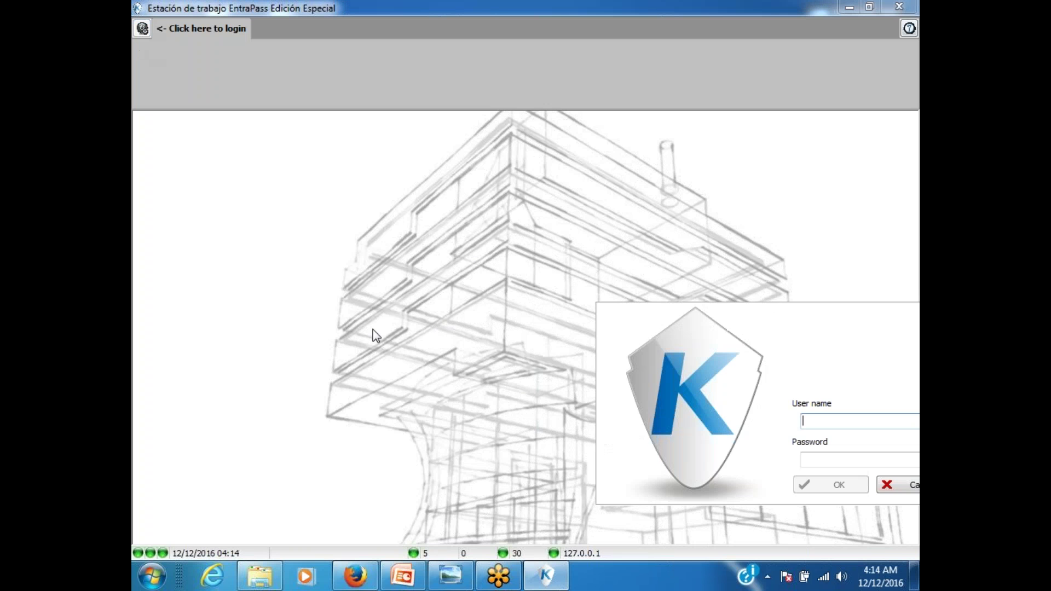
pyautogui.write('kantech')
pyautogui.press('Tab')
pyautogui.write('ka')
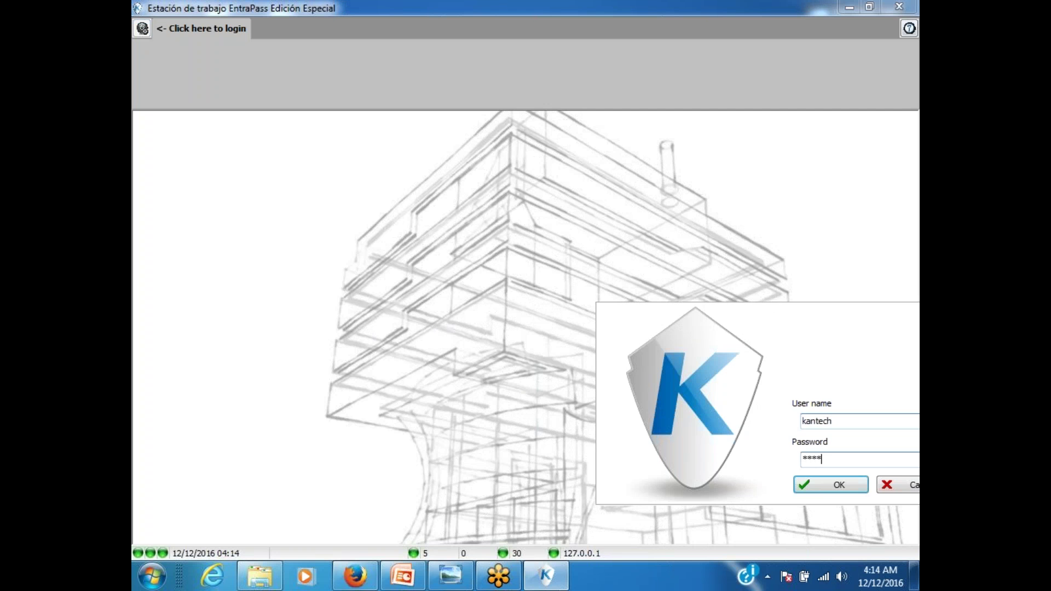
pyautogui.write('ntech1')
pyautogui.press('Return')
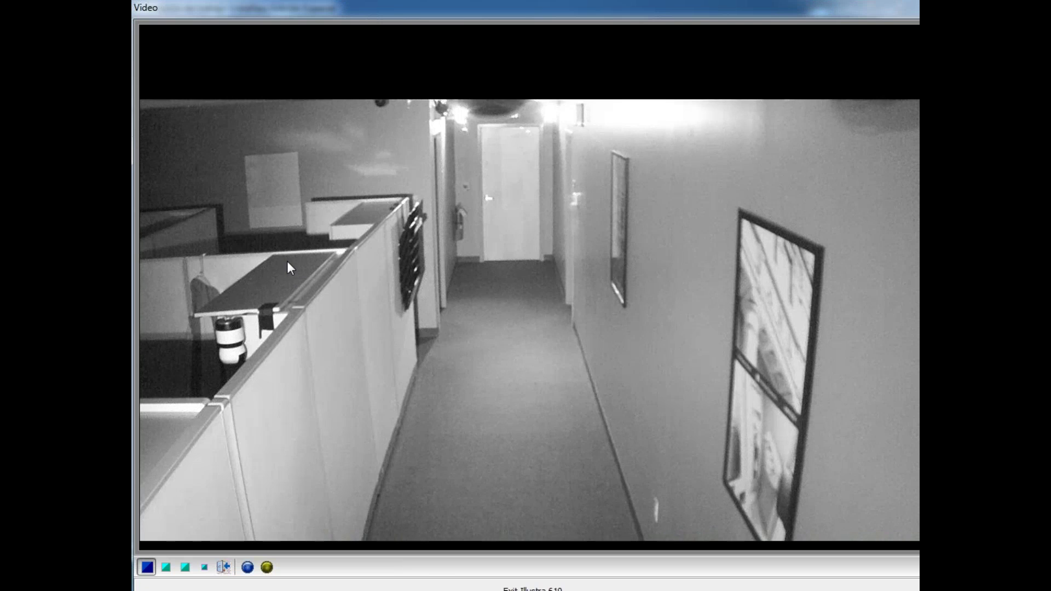
pyautogui.click(204, 567)
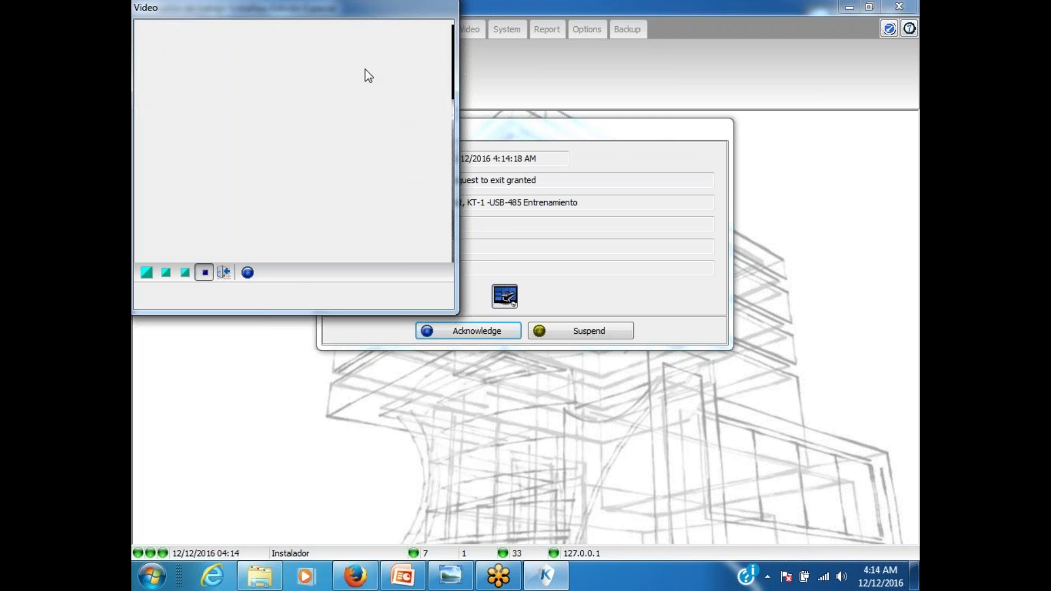
pyautogui.click(511, 331)
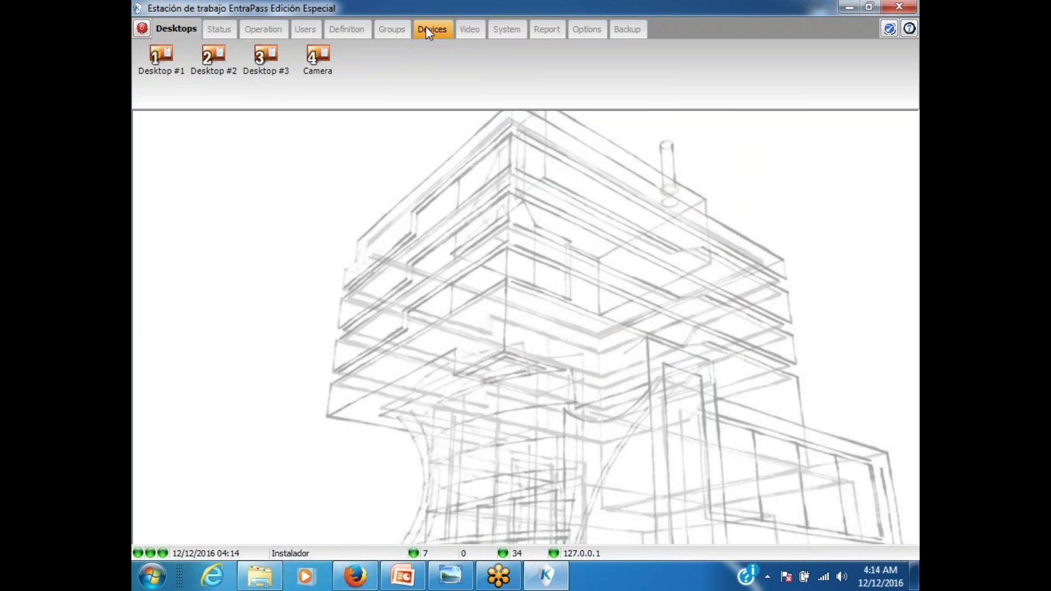
# Step: Open Event parameters, browse the event list, and close it without changes
pyautogui.click(506, 29)
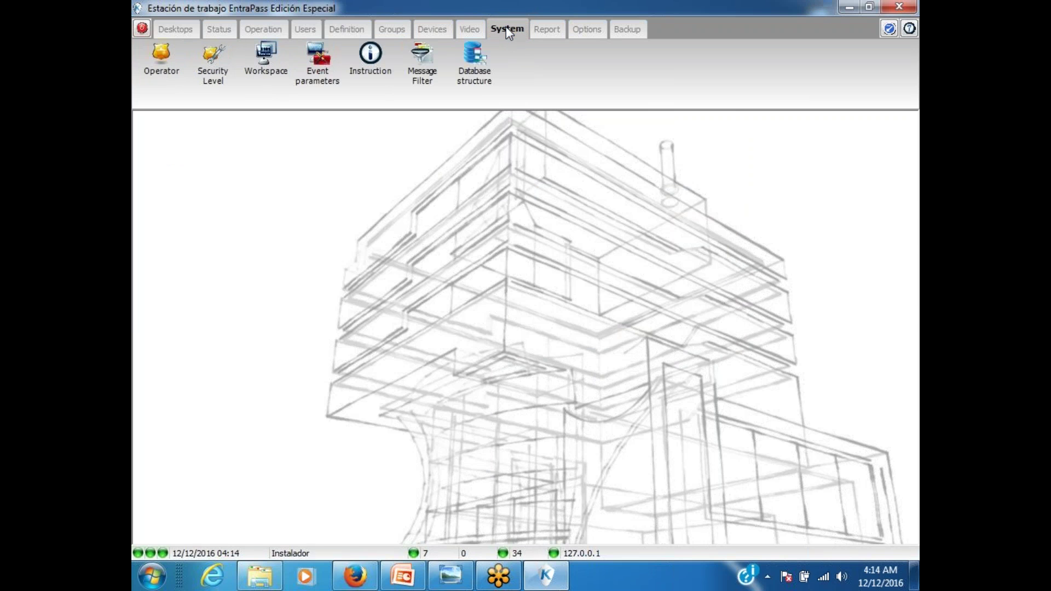
pyautogui.click(316, 71)
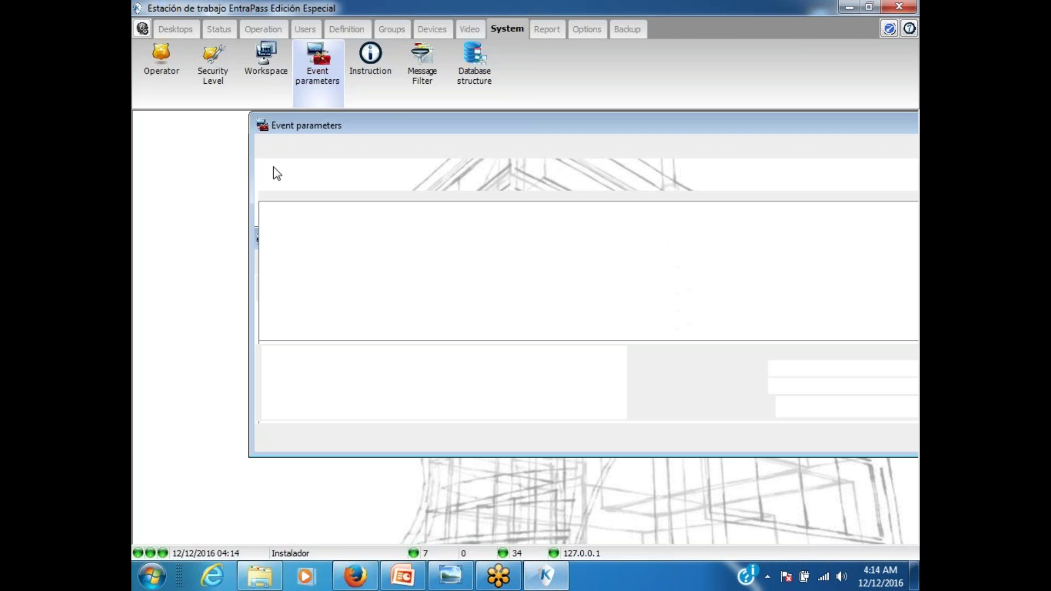
pyautogui.click(368, 172)
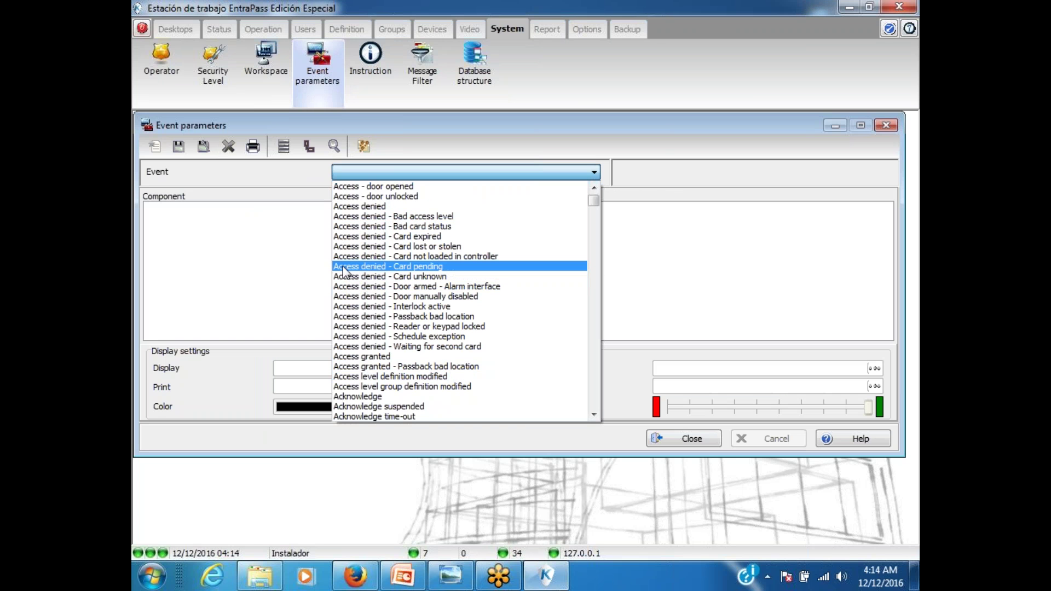
pyautogui.click(254, 262)
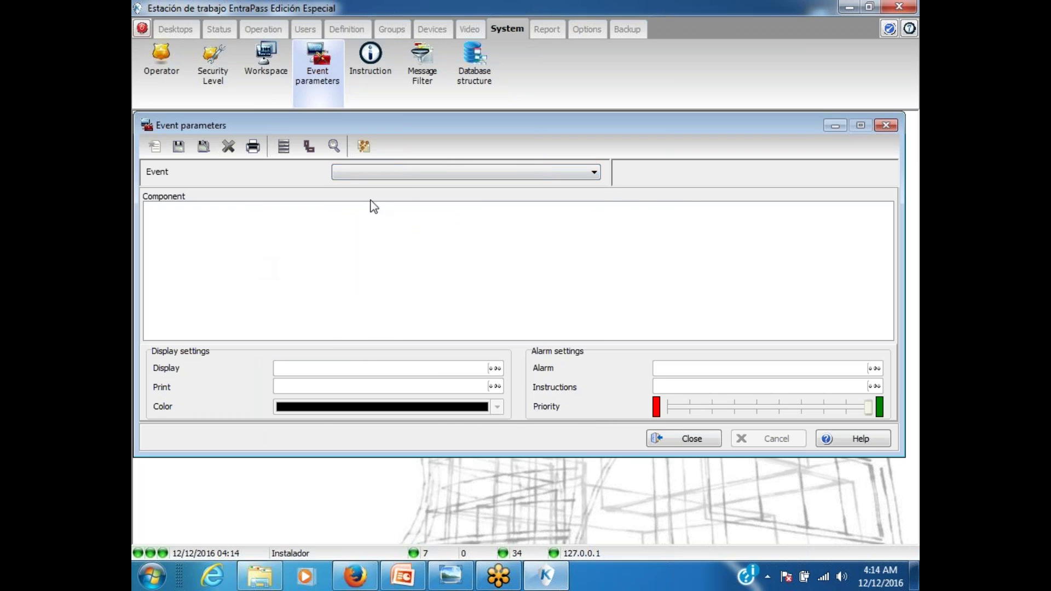
pyautogui.click(669, 441)
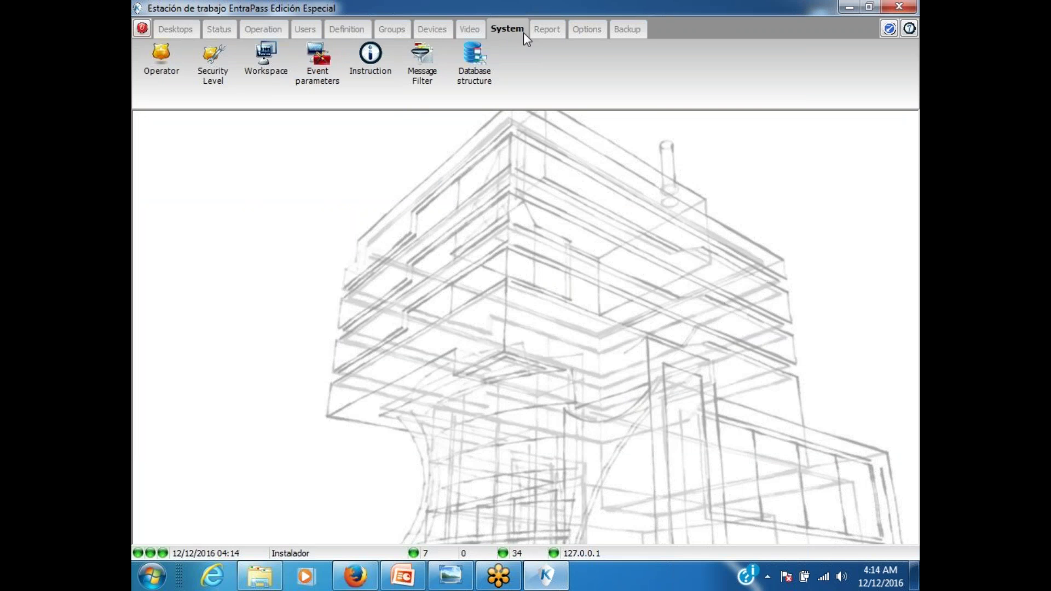
# Step: Create a new integrated panel with connection type DSC PowerSeries connected to controller
pyautogui.click(428, 31)
pyautogui.click(631, 63)
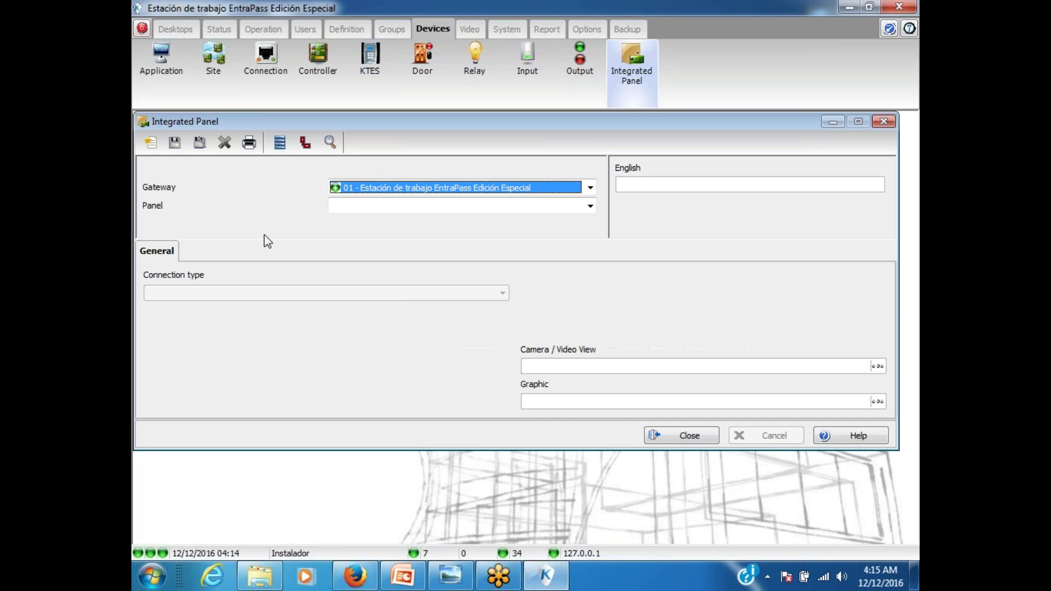
pyautogui.click(151, 142)
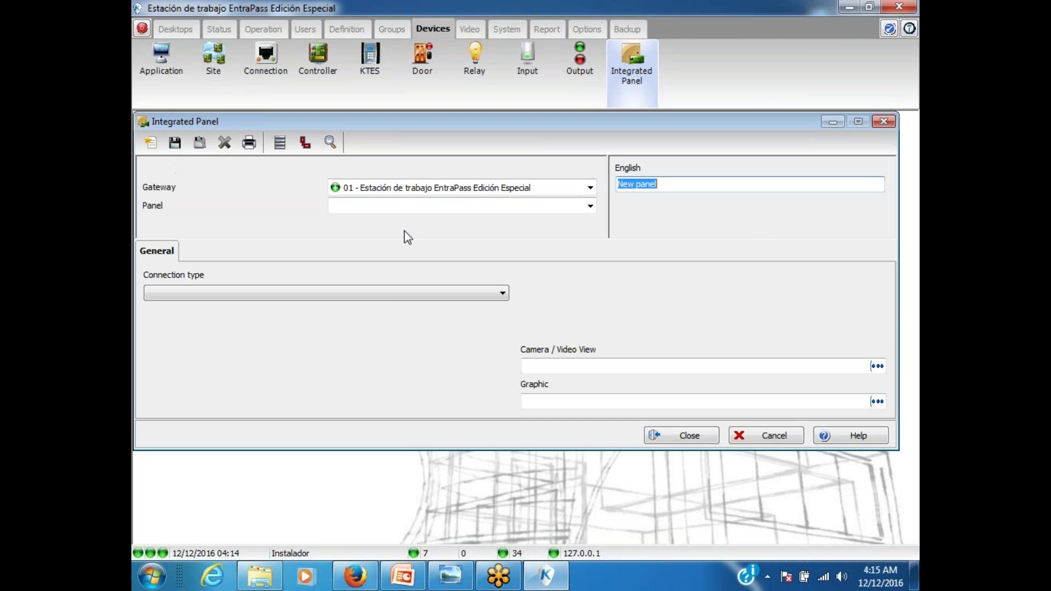
pyautogui.click(399, 291)
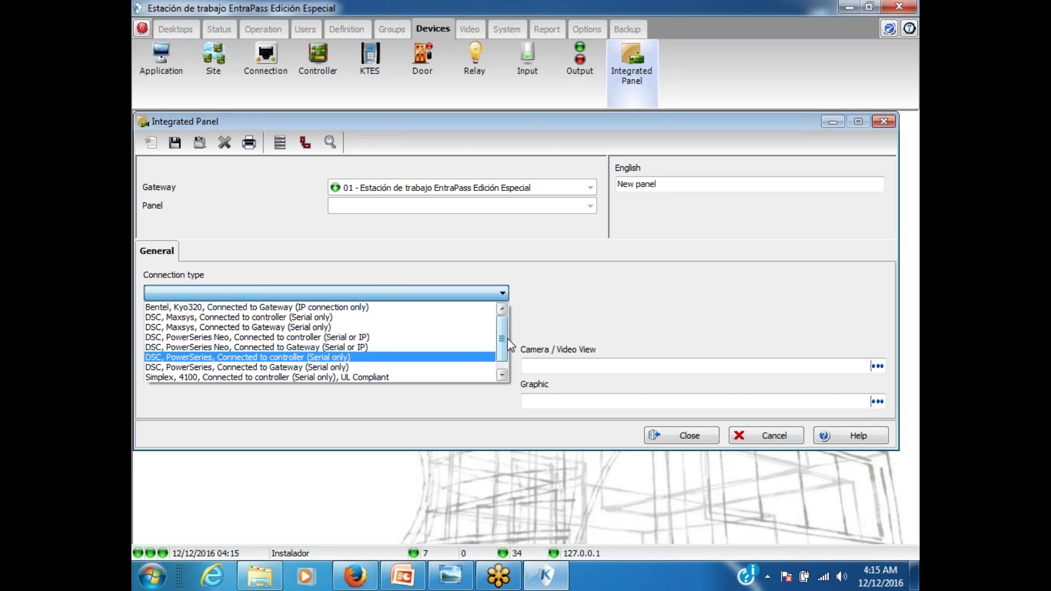
pyautogui.scroll(-1, 505, 364)
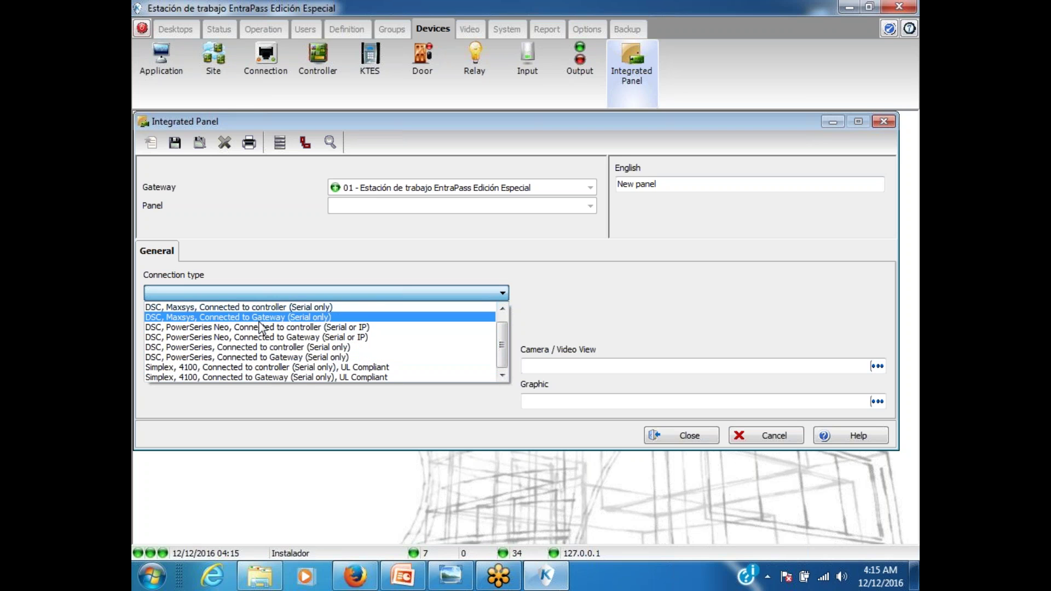
pyautogui.click(276, 347)
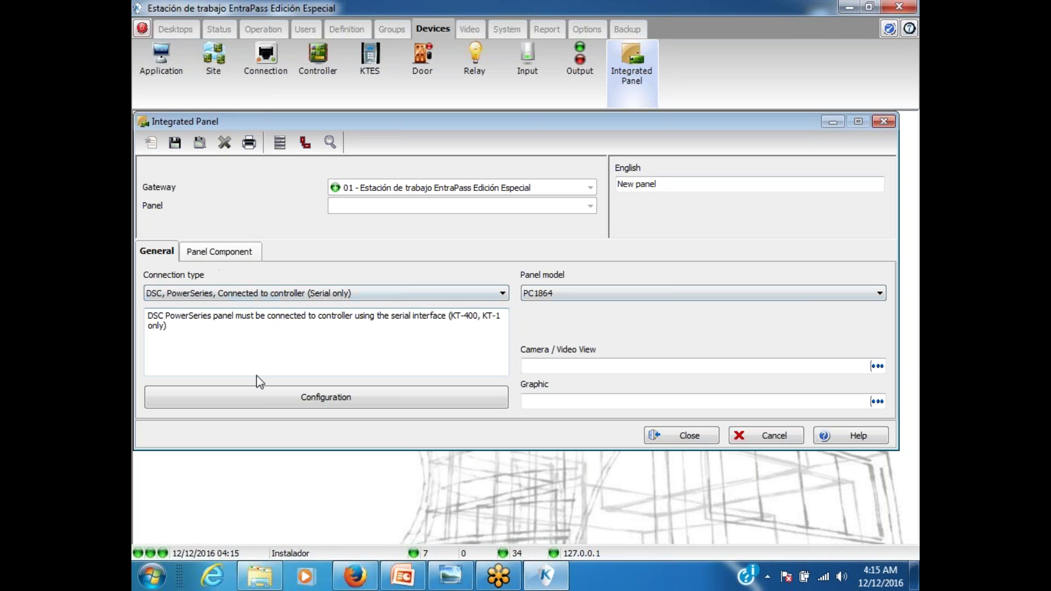
# Step: Configure the panel for pass-through on the test KT-1 controller, with a master code and default user code
pyautogui.click(175, 143)
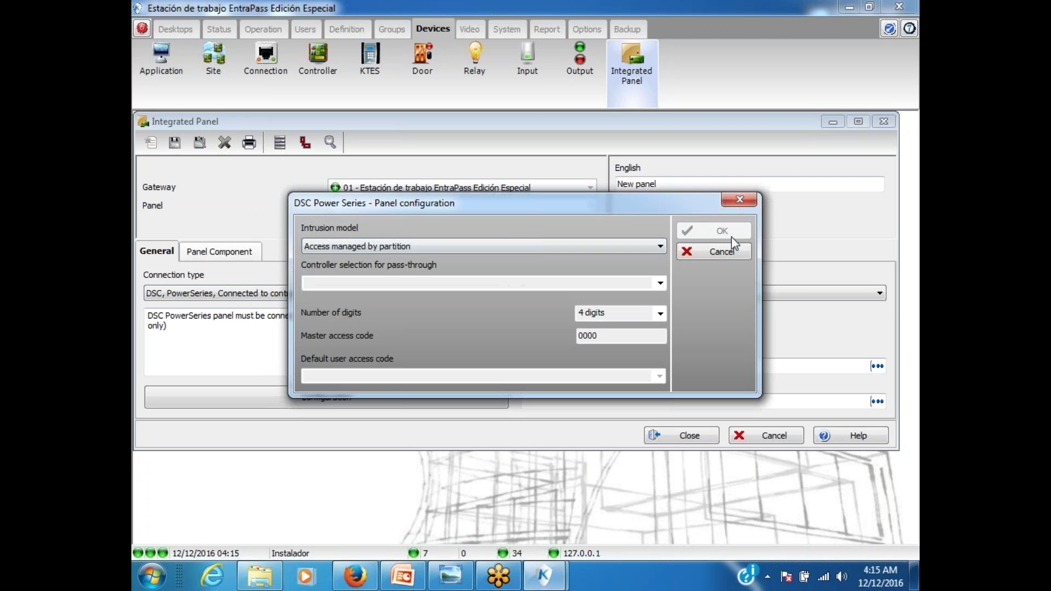
pyautogui.click(660, 282)
pyautogui.click(506, 305)
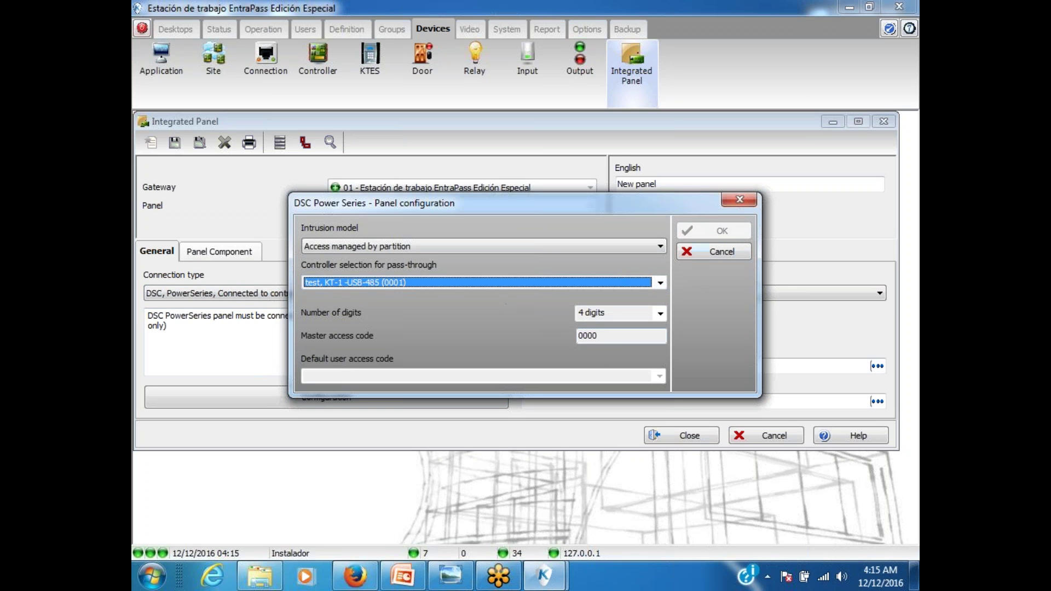
pyautogui.press('Tab')
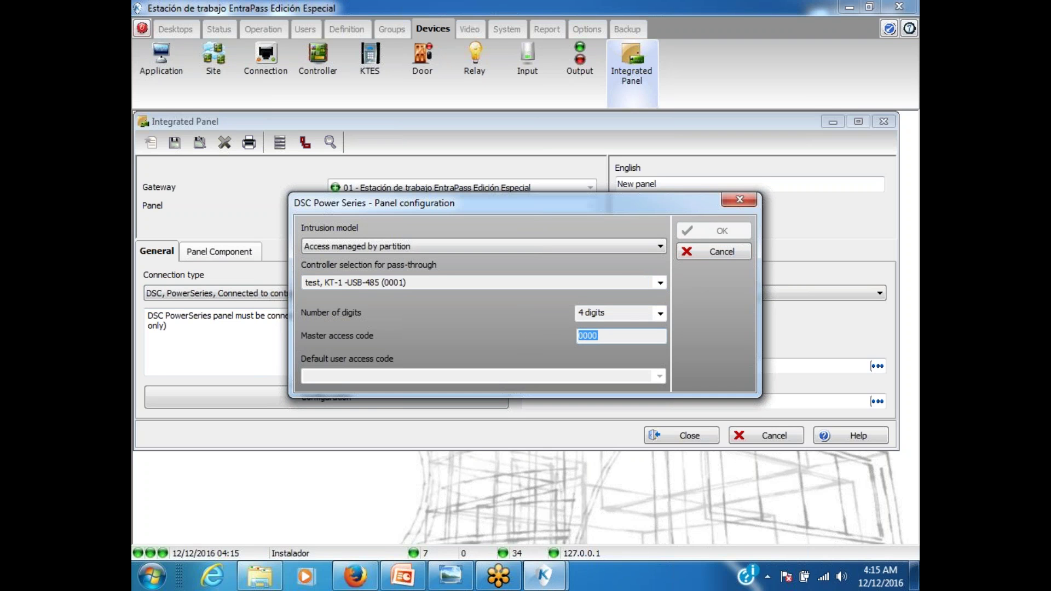
pyautogui.write('1234')
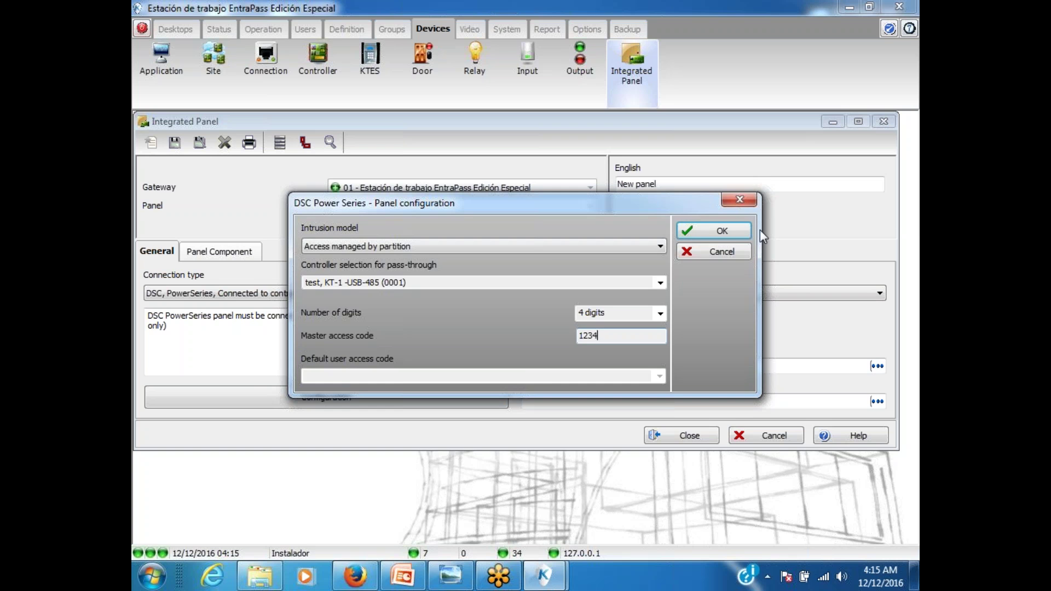
pyautogui.click(714, 231)
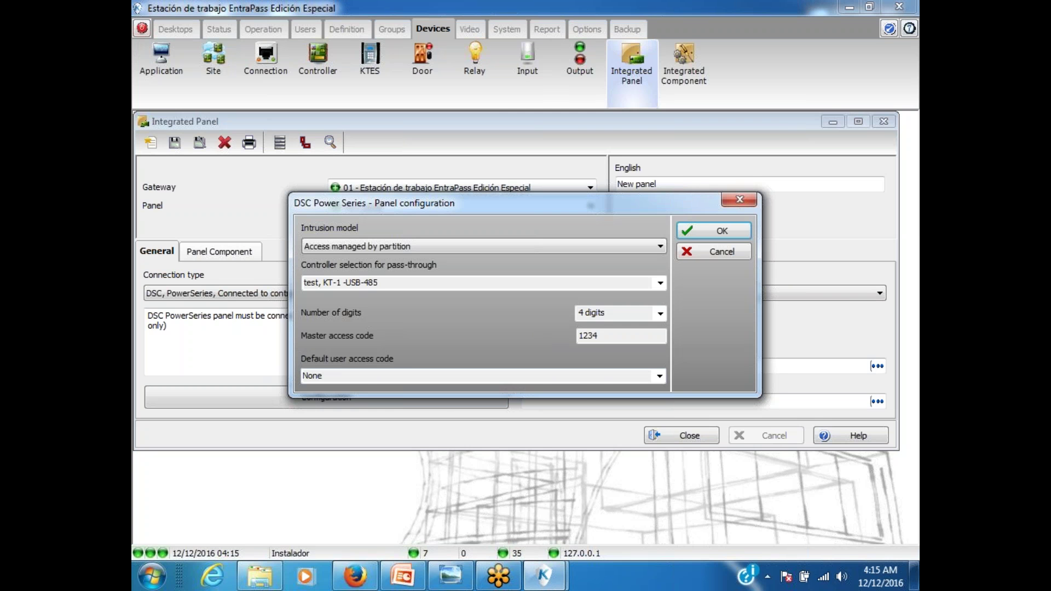
pyautogui.click(647, 374)
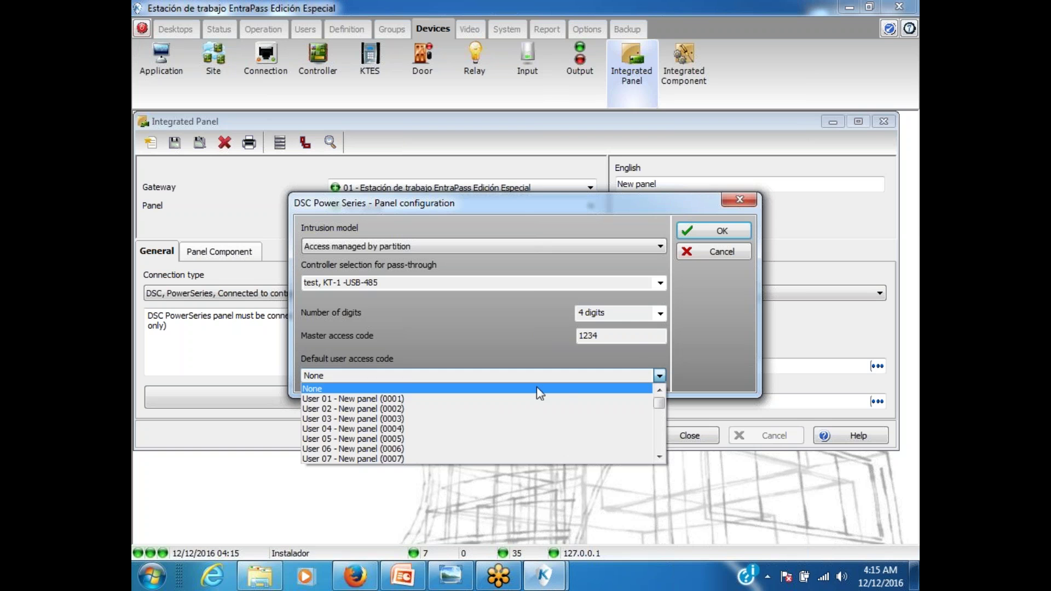
pyautogui.click(508, 398)
pyautogui.click(698, 232)
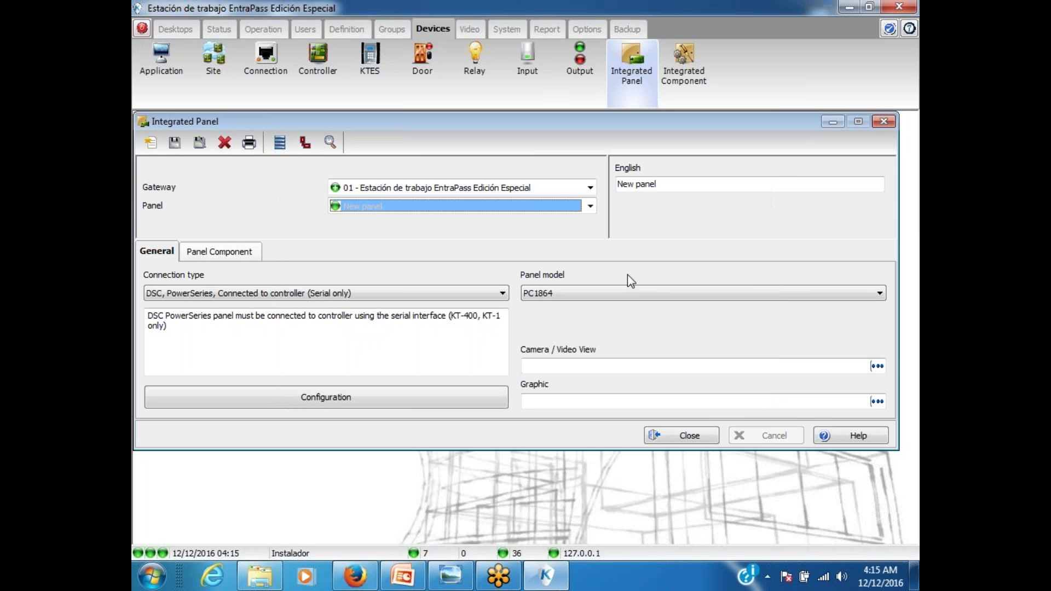
# Step: Rename the panel from New panel to DSC and save it
pyautogui.click(661, 186)
pyautogui.moveTo(661, 187); pyautogui.dragTo(590, 181)
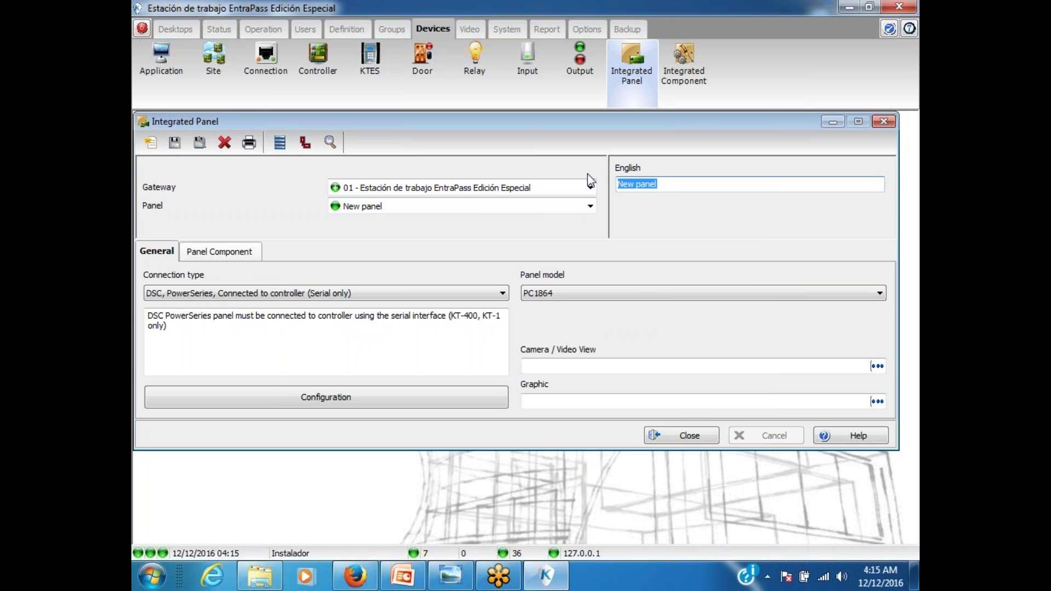
pyautogui.write('DSC')
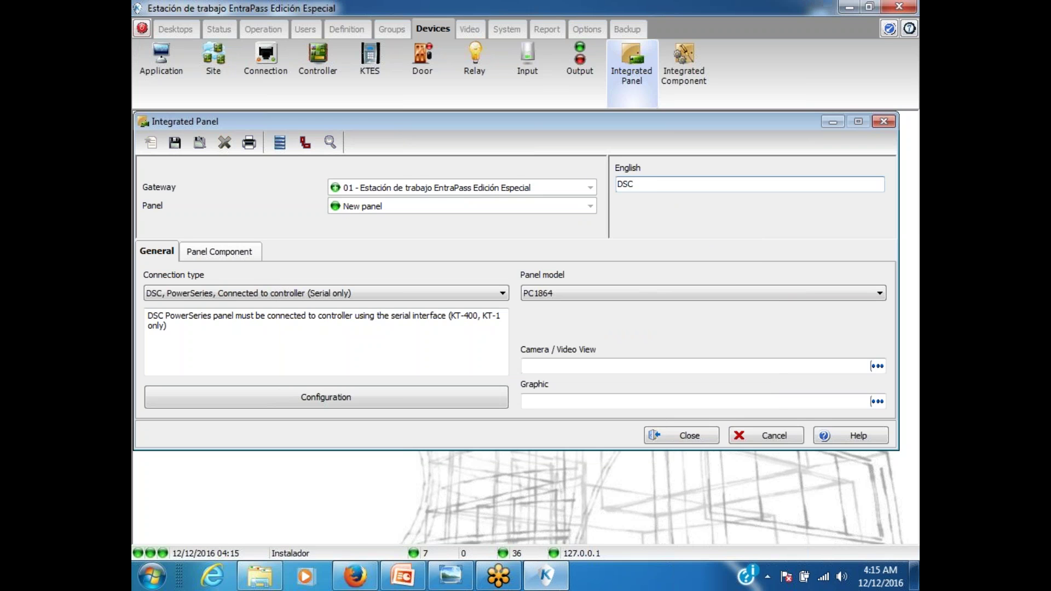
pyautogui.click(175, 143)
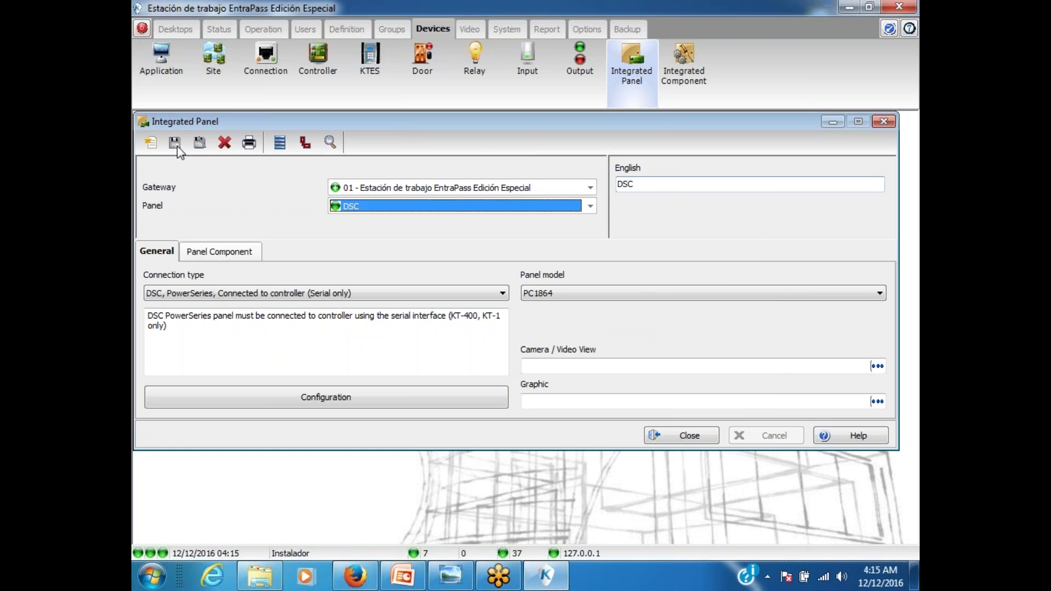
# Step: In Event parameters, select the Zone alarm event from the DSC intrusion events
pyautogui.click(659, 436)
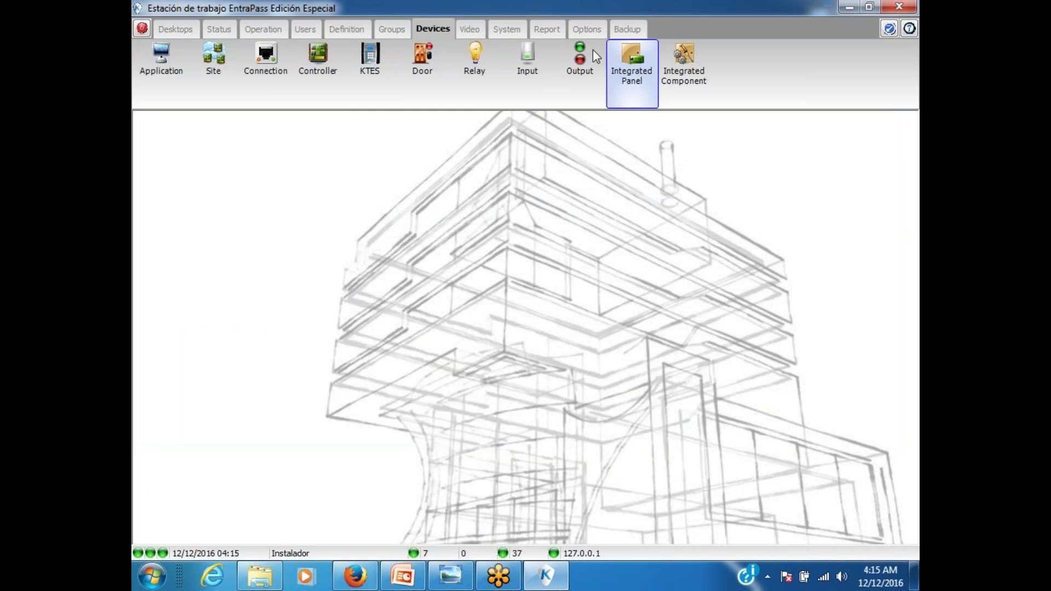
pyautogui.click(498, 32)
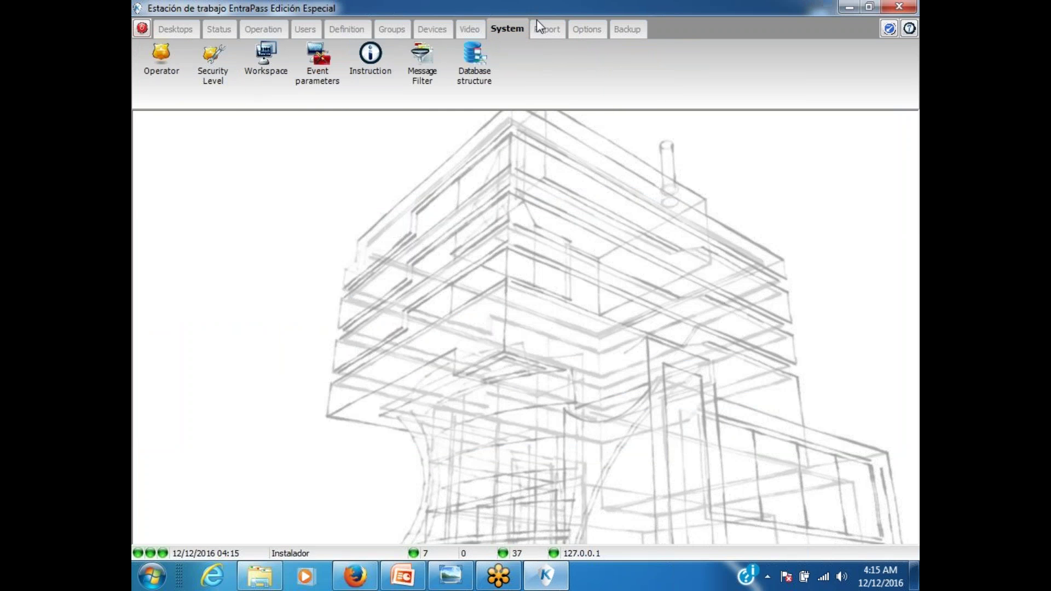
pyautogui.click(318, 65)
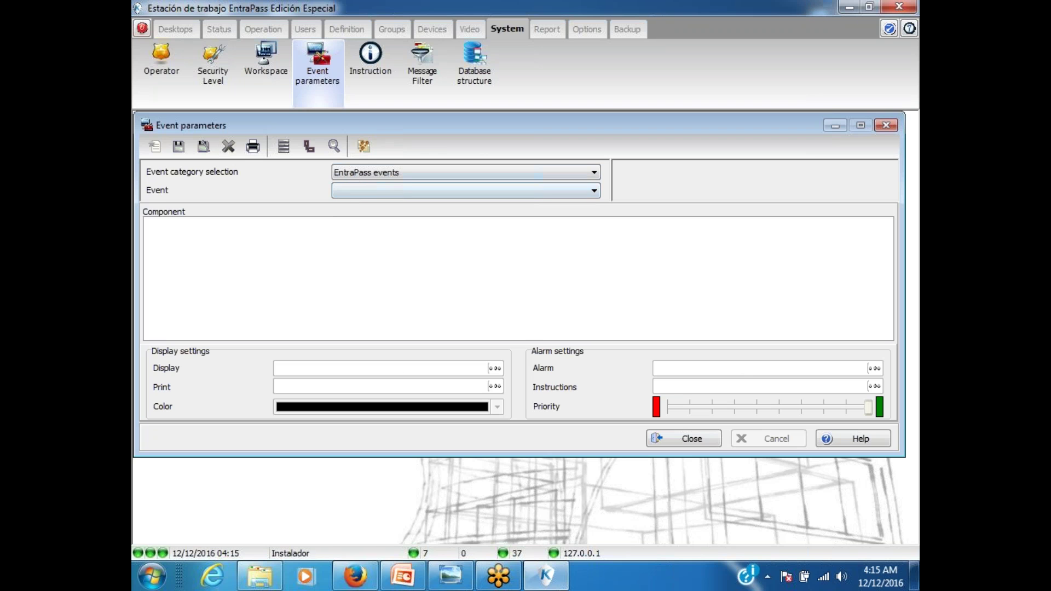
pyautogui.click(357, 173)
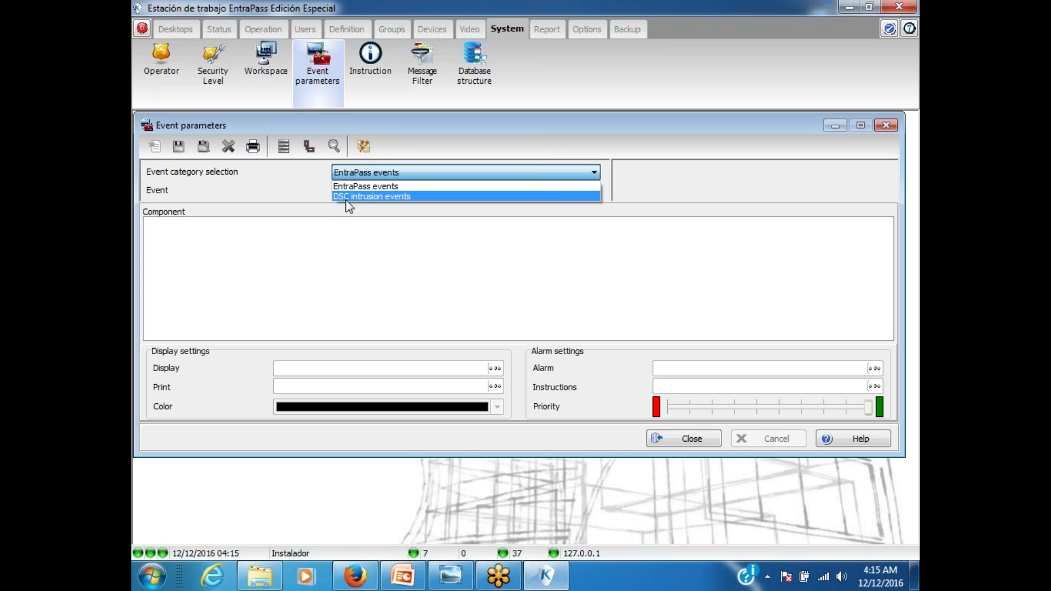
pyautogui.click(351, 197)
pyautogui.click(353, 192)
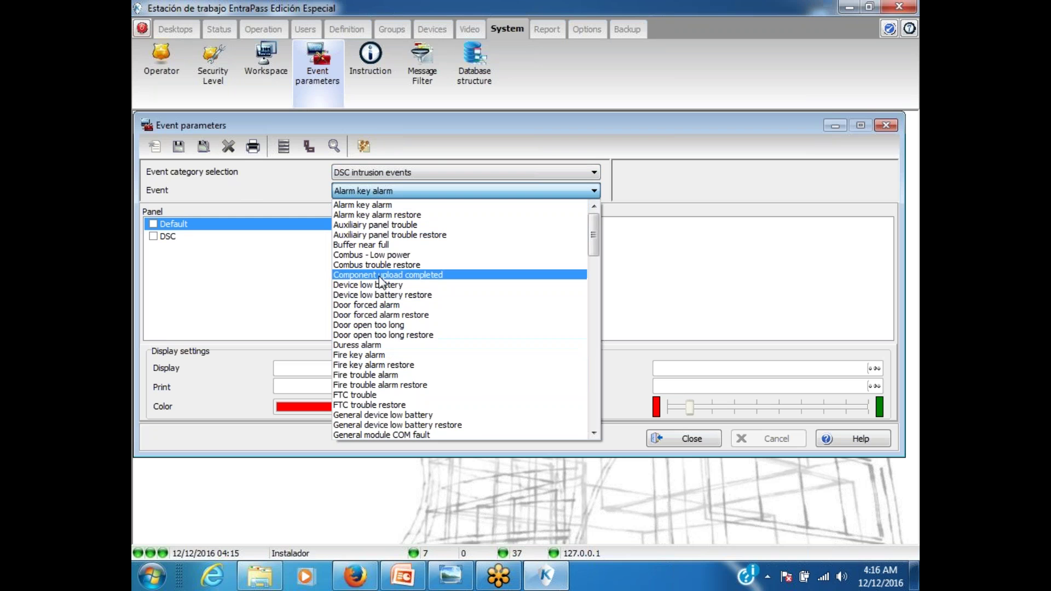
pyautogui.scroll(-12, 379, 265)
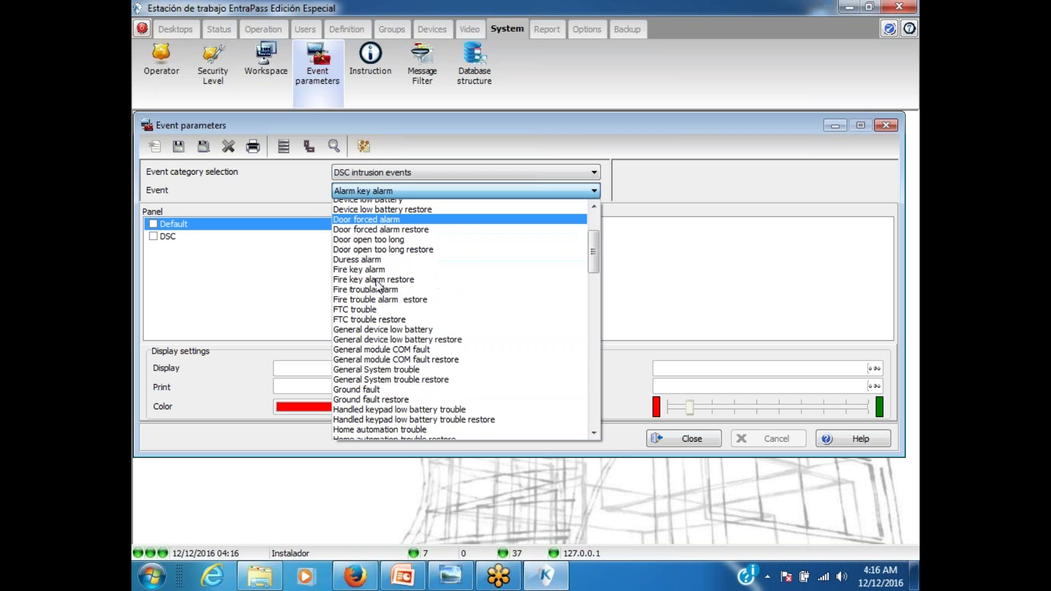
pyautogui.moveTo(593, 300); pyautogui.dragTo(594, 411)
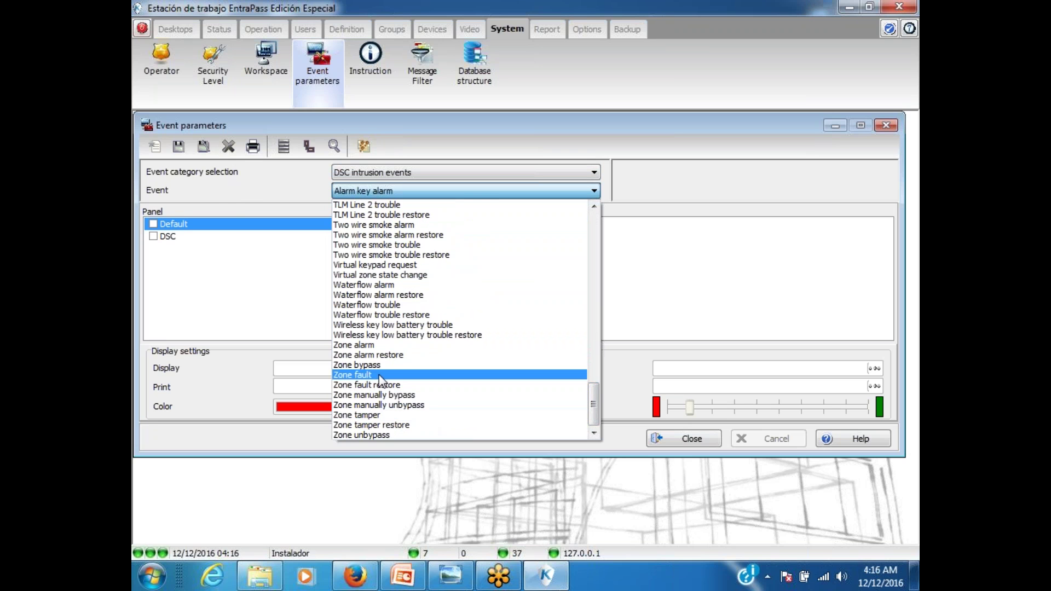
pyautogui.click(380, 346)
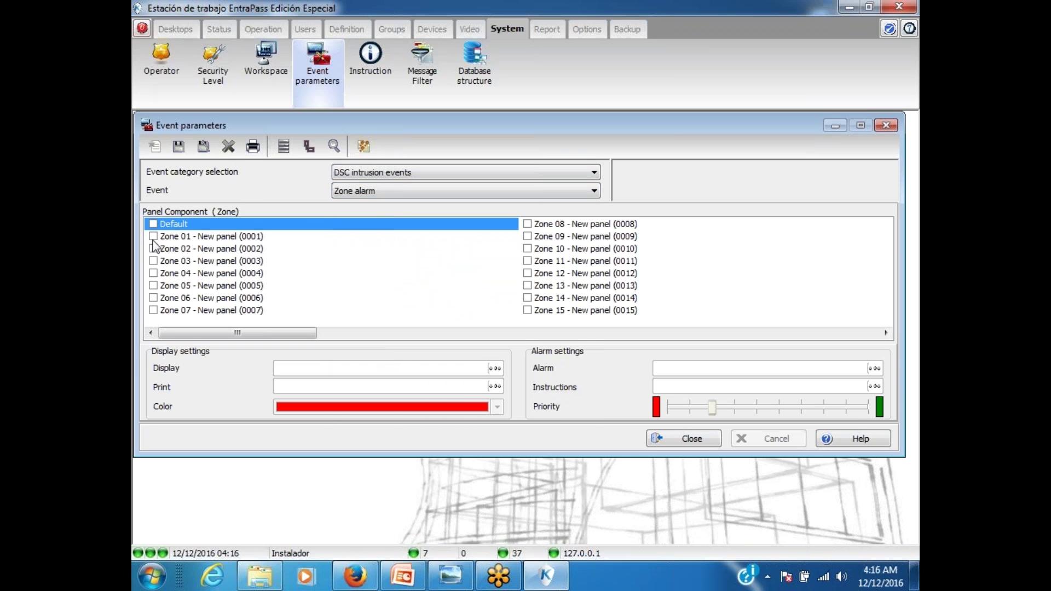
# Step: Apply the Zone alarm to Zone 01 with the Siempre válido alarm schedule, and save
pyautogui.click(153, 236)
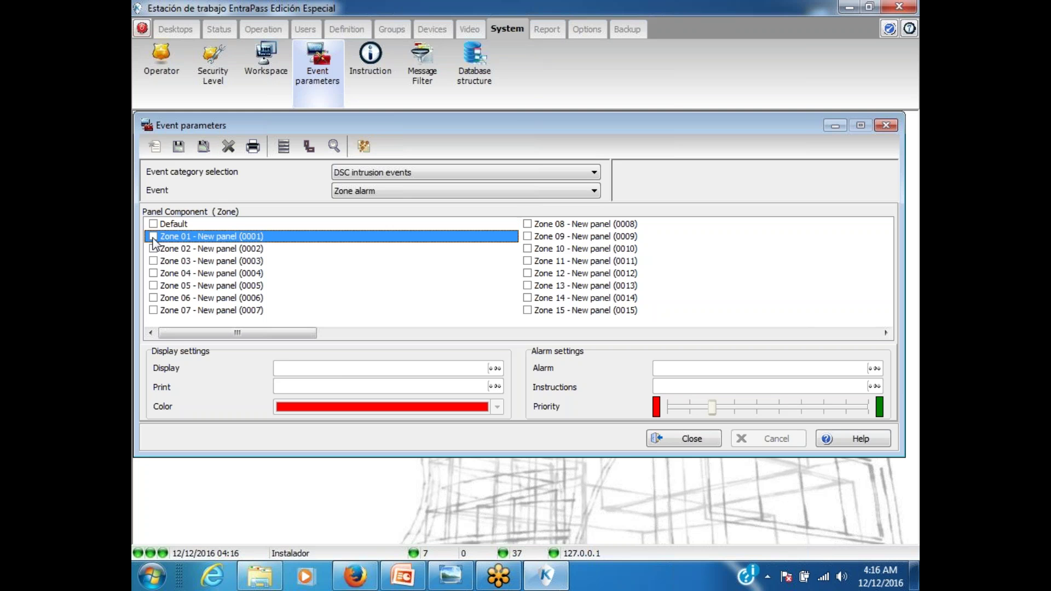
pyautogui.click(874, 367)
pyautogui.click(611, 263)
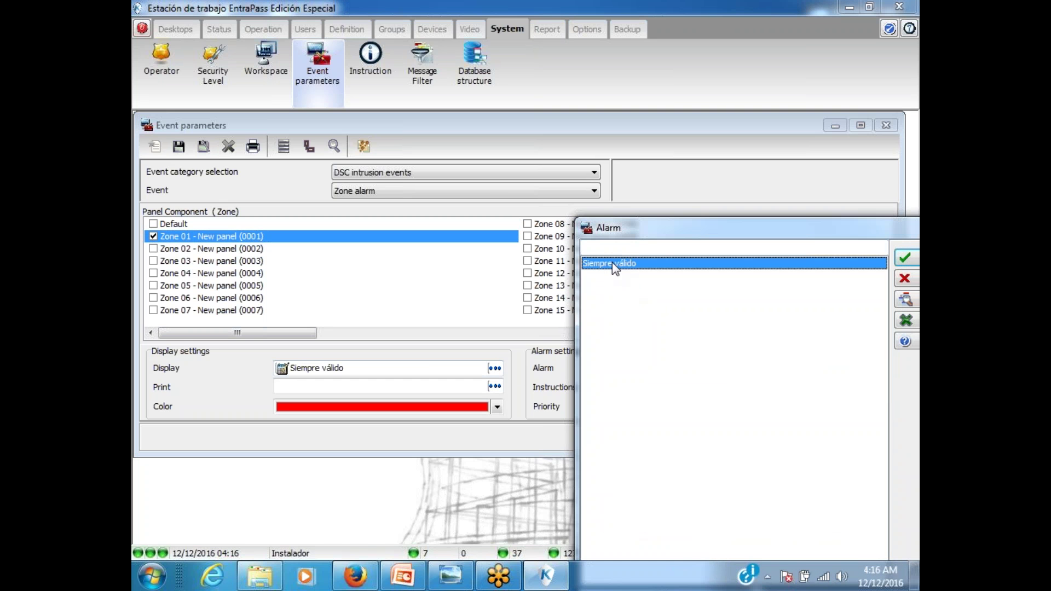
pyautogui.click(903, 258)
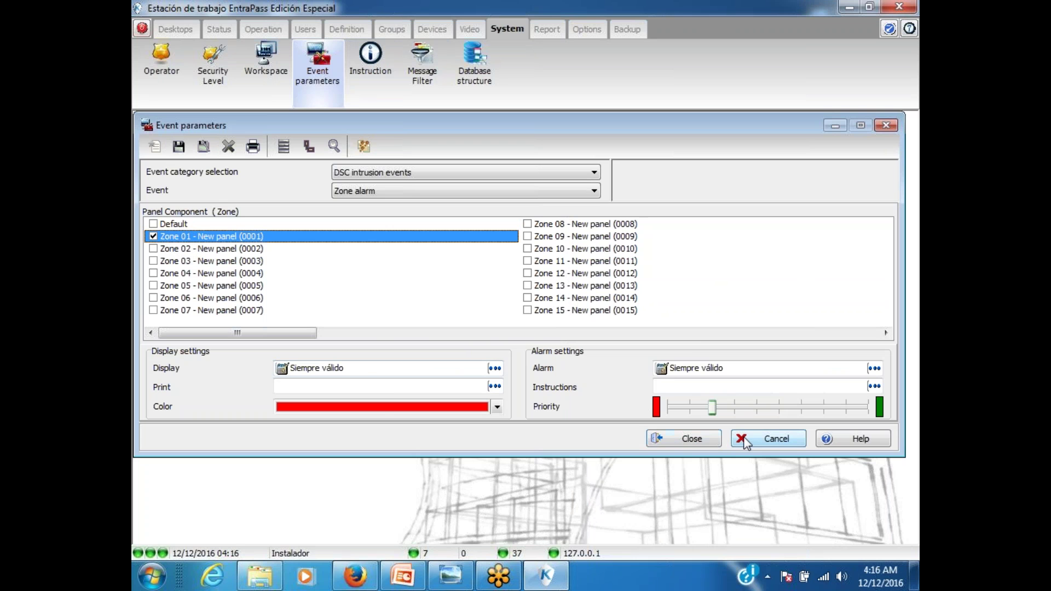
pyautogui.click(681, 438)
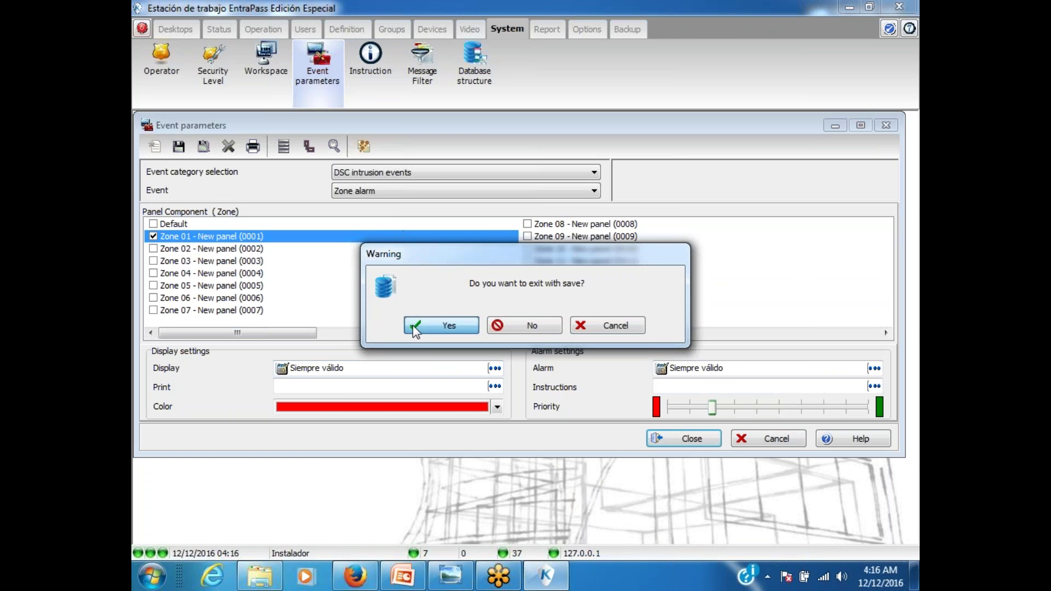
pyautogui.click(421, 328)
# Step: In Integrated Component, filter to zones and select Zone 01 of the DSC panel
pyautogui.click(449, 31)
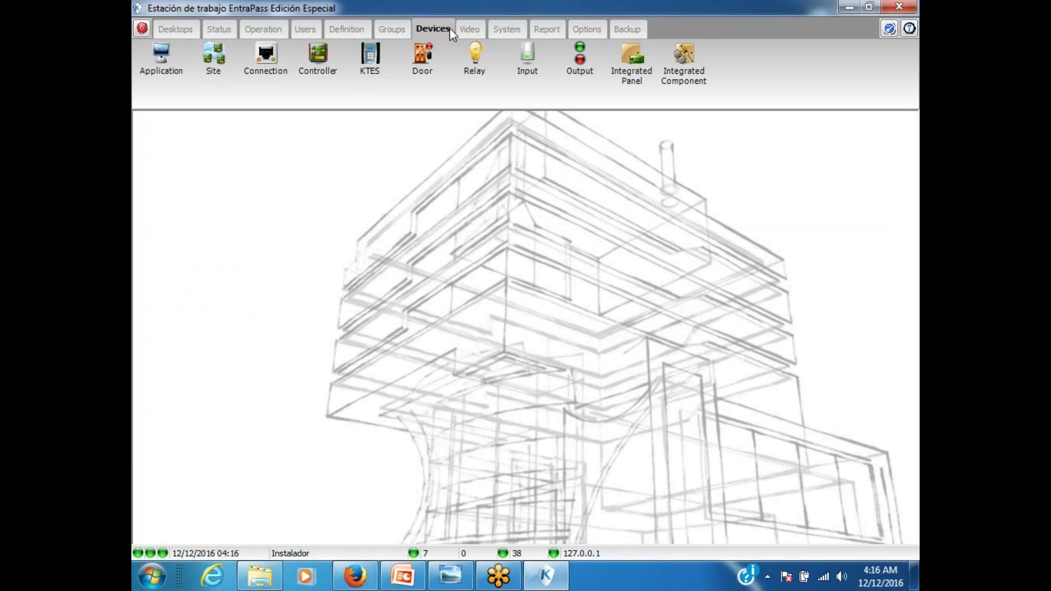
pyautogui.click(681, 82)
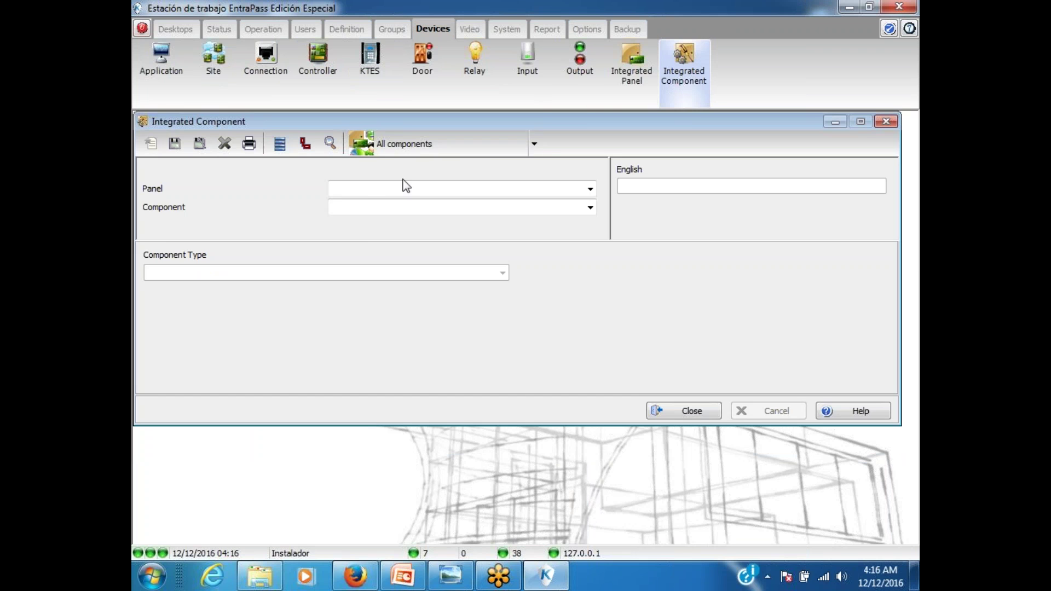
pyautogui.click(405, 140)
pyautogui.click(396, 204)
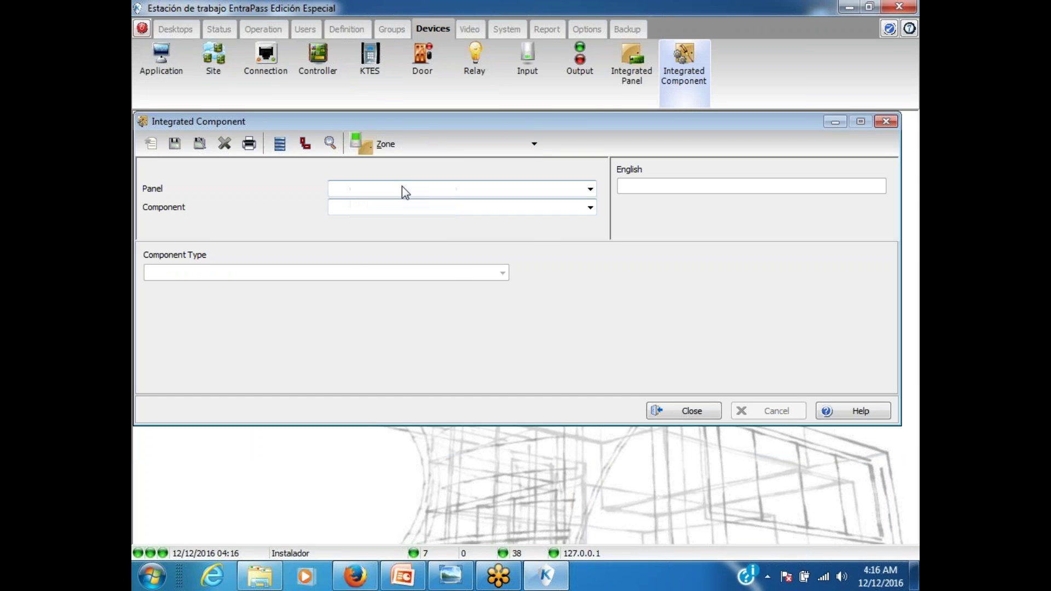
pyautogui.click(402, 186)
pyautogui.click(394, 204)
pyautogui.click(392, 208)
pyautogui.click(390, 223)
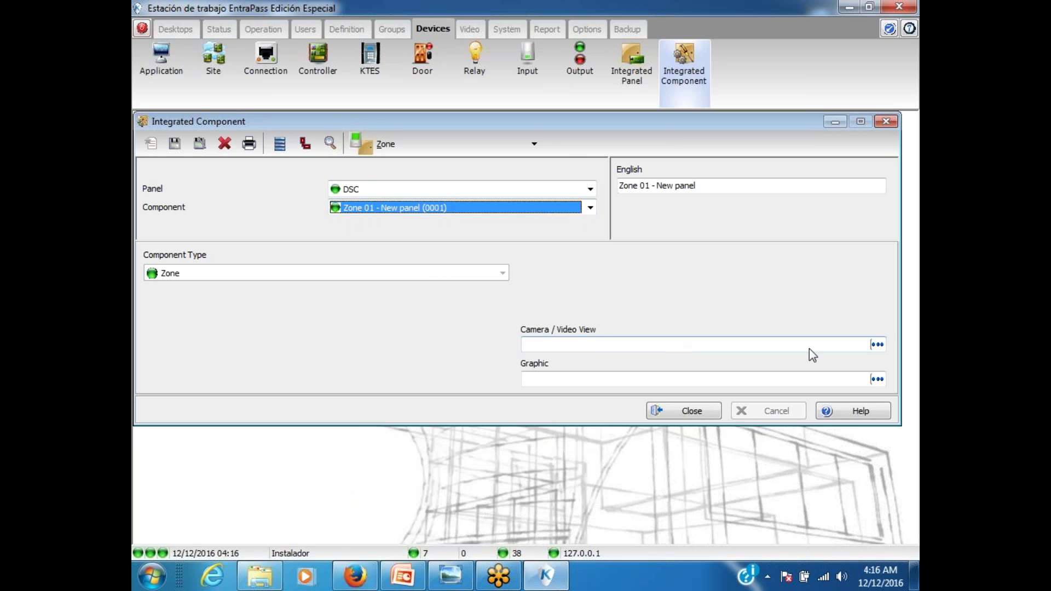
# Step: Link Zone 01 to camera ADCA3DWOC2N and save it
pyautogui.click(877, 344)
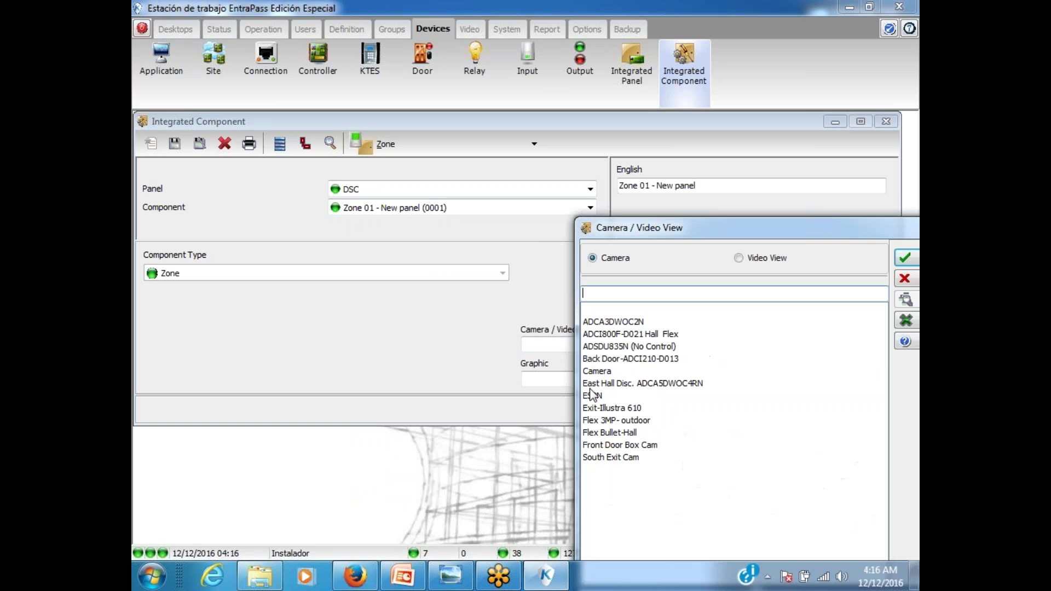
pyautogui.click(613, 322)
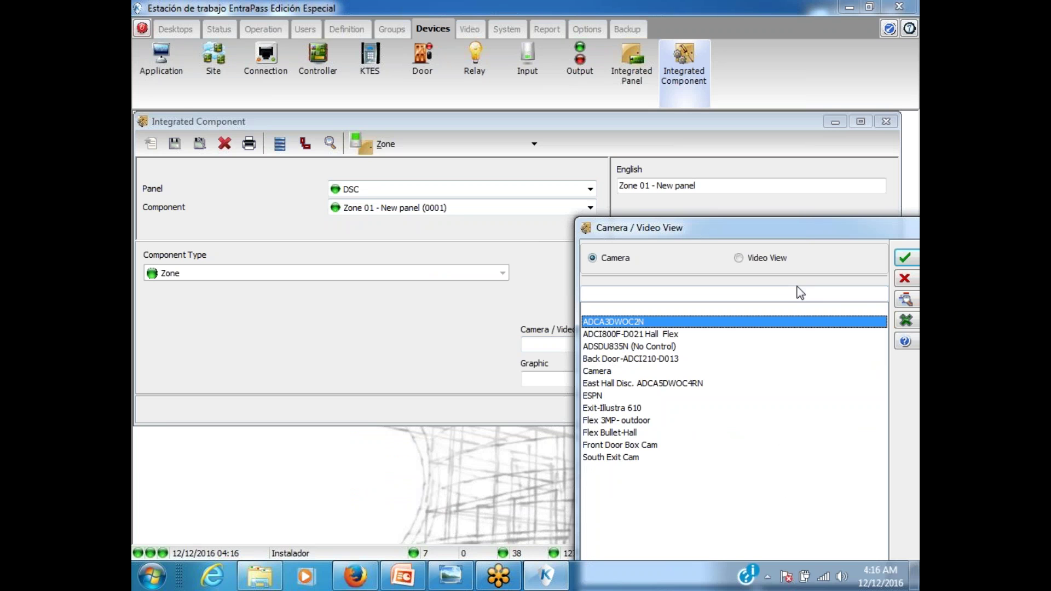
pyautogui.click(904, 257)
pyautogui.click(175, 144)
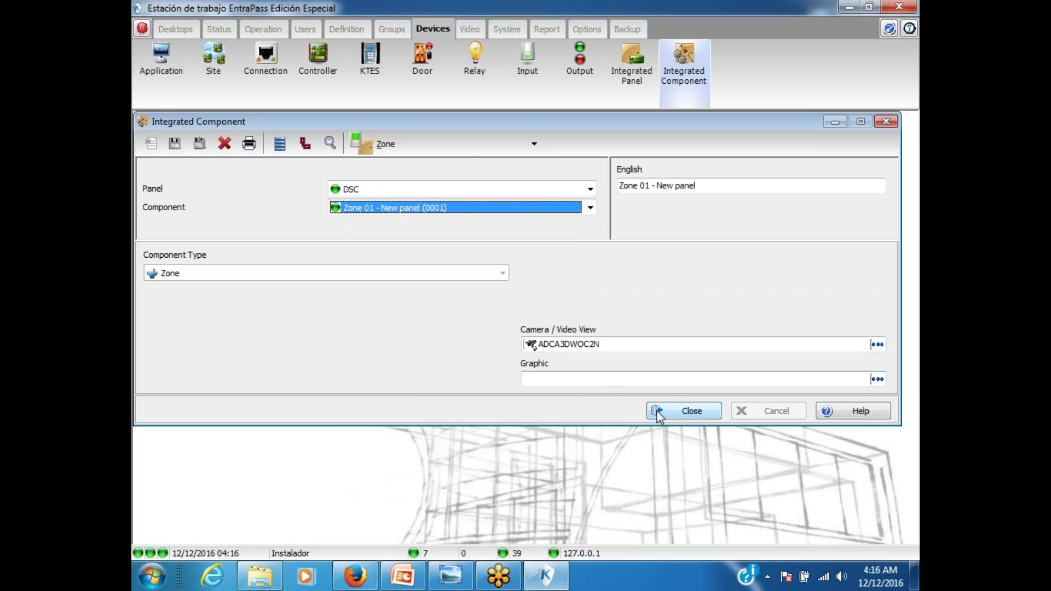
pyautogui.click(684, 411)
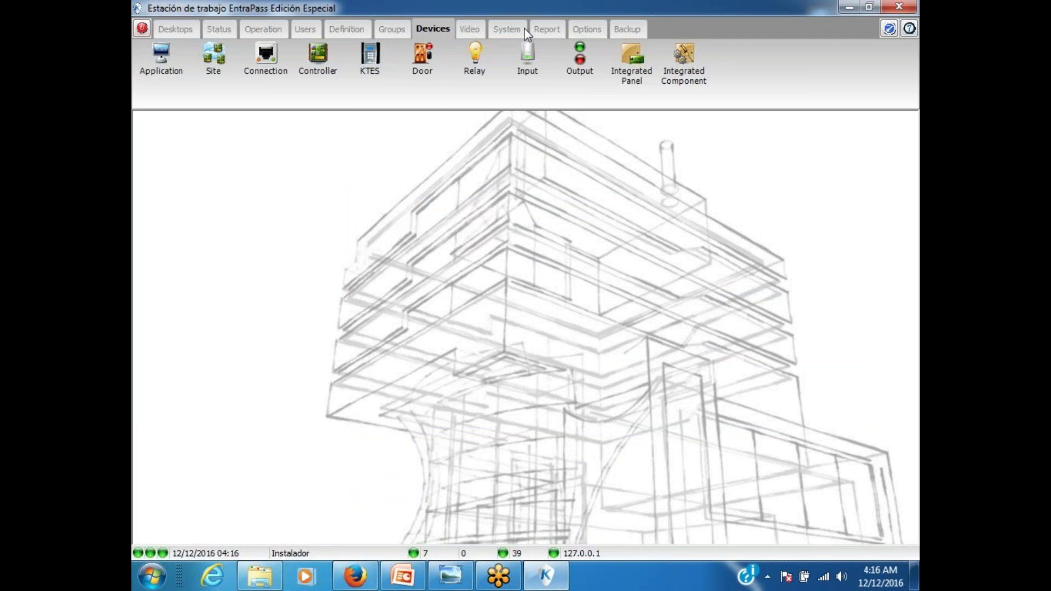
# Step: Open the Multimedia Device settings under Options, then close them without changes
pyautogui.click(505, 31)
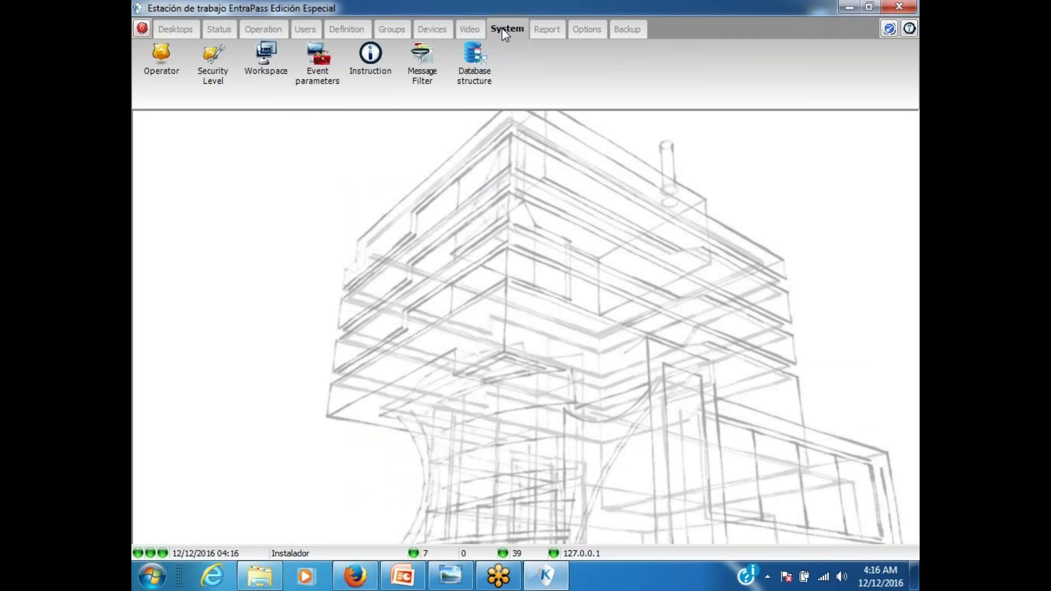
pyautogui.click(578, 29)
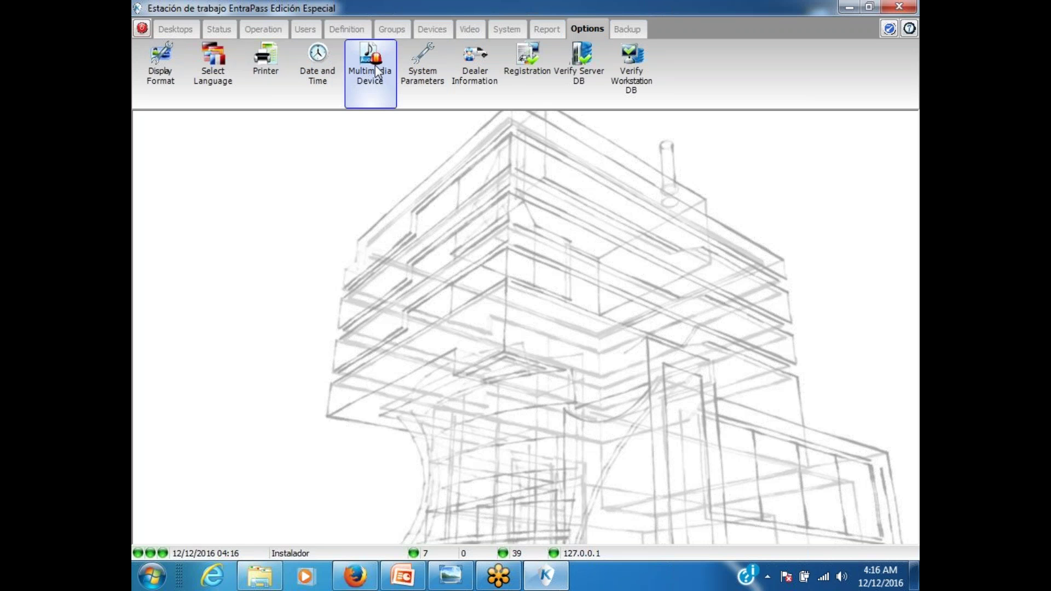
pyautogui.click(646, 226)
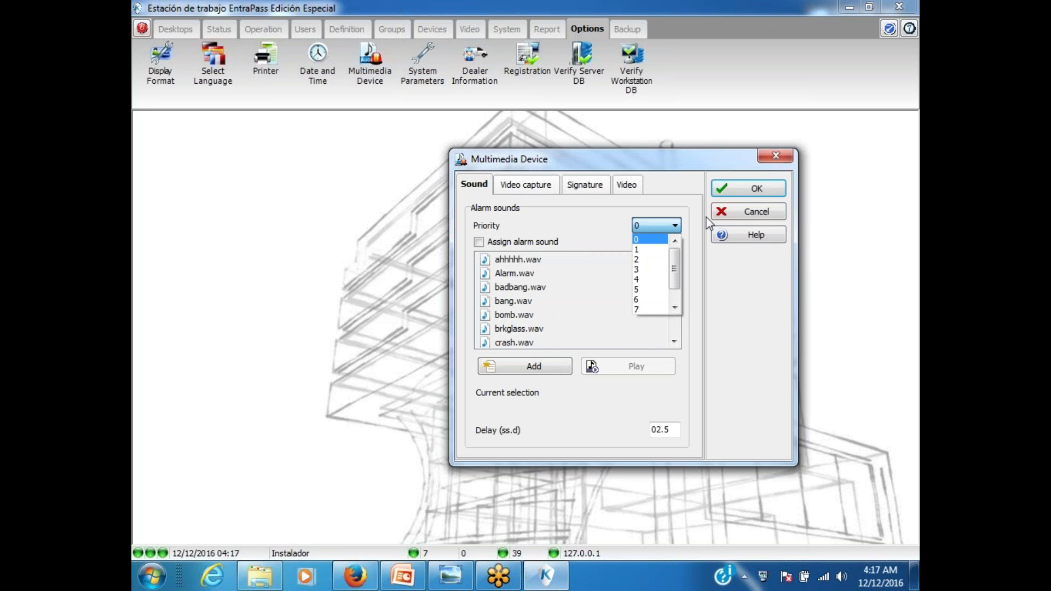
pyautogui.click(751, 215)
pyautogui.click(747, 214)
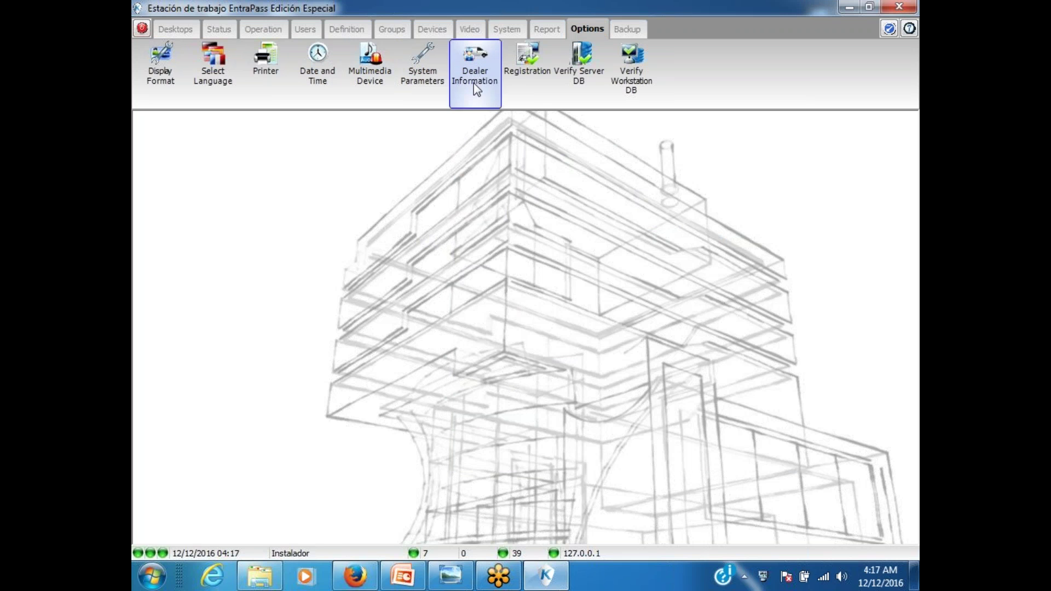
# Step: Enable the alarm sound, preview ahhhhh.wav and Alarm.wav, then cancel without saving
pyautogui.click(368, 76)
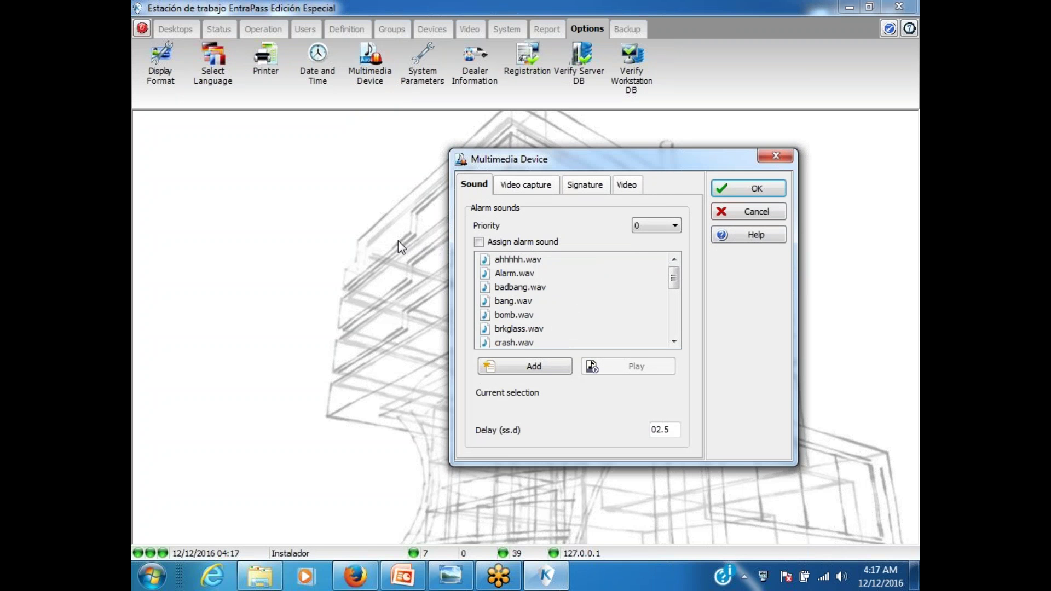
pyautogui.click(504, 243)
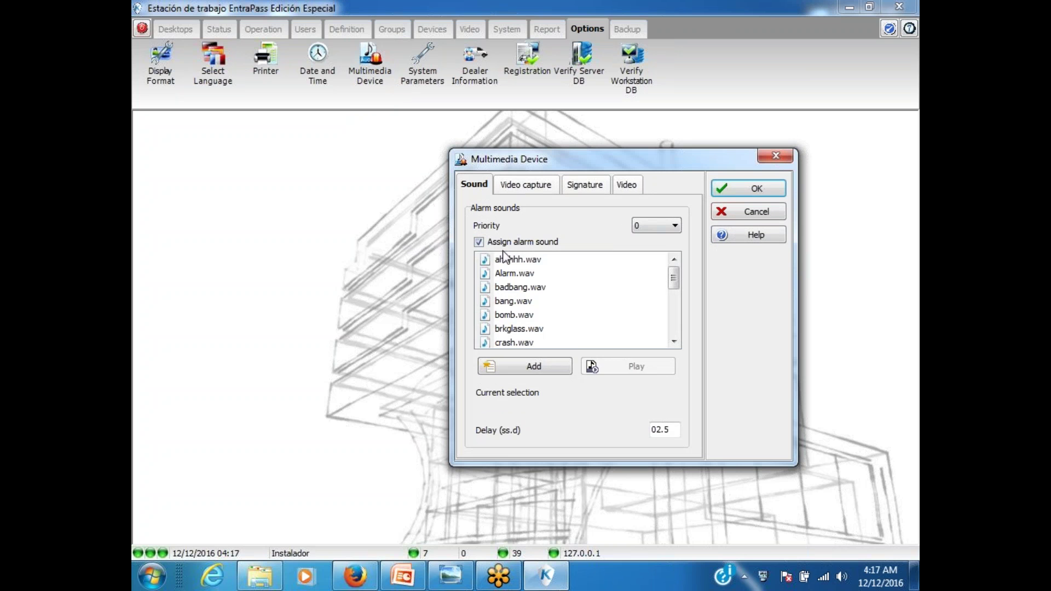
pyautogui.click(505, 258)
pyautogui.click(639, 366)
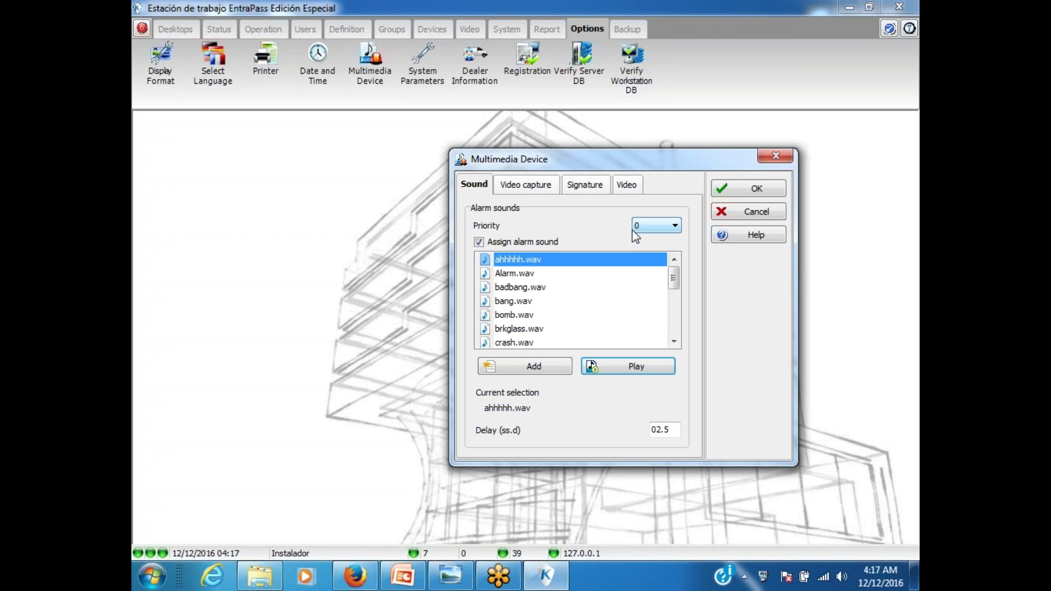
pyautogui.click(645, 367)
pyautogui.click(517, 276)
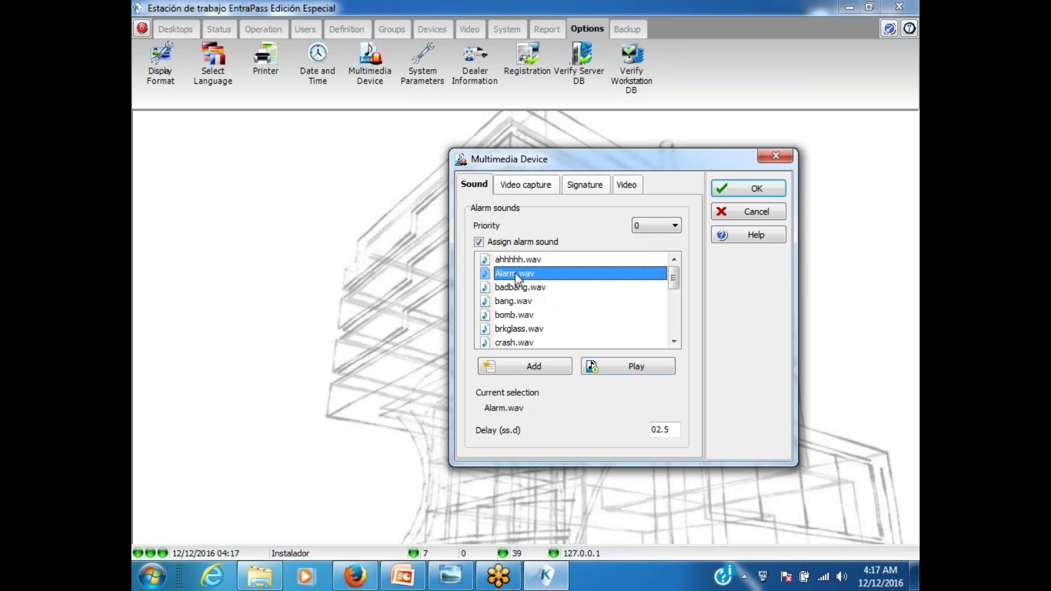
pyautogui.click(651, 371)
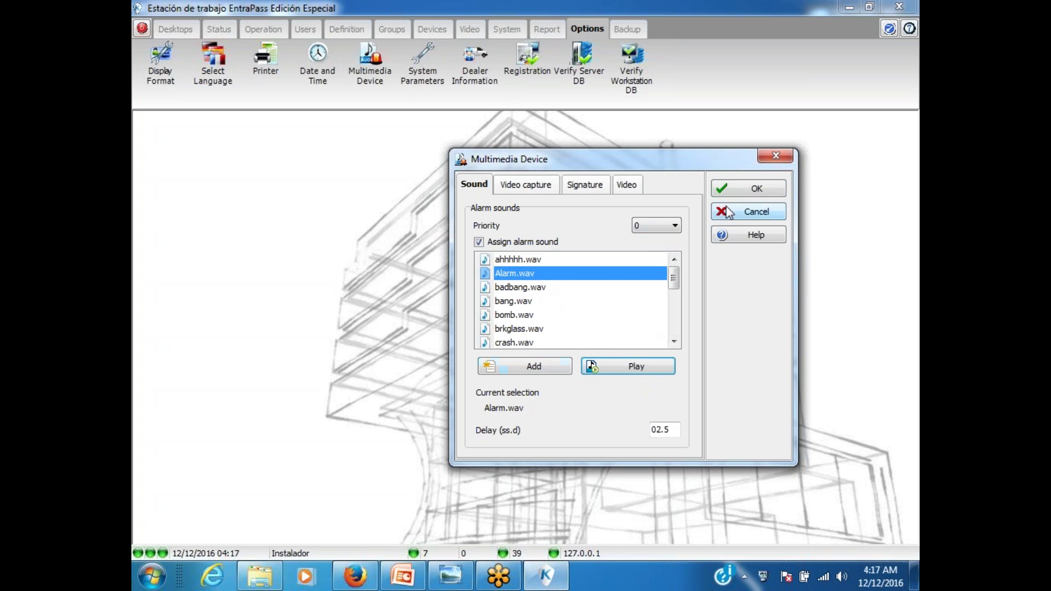
pyautogui.click(757, 215)
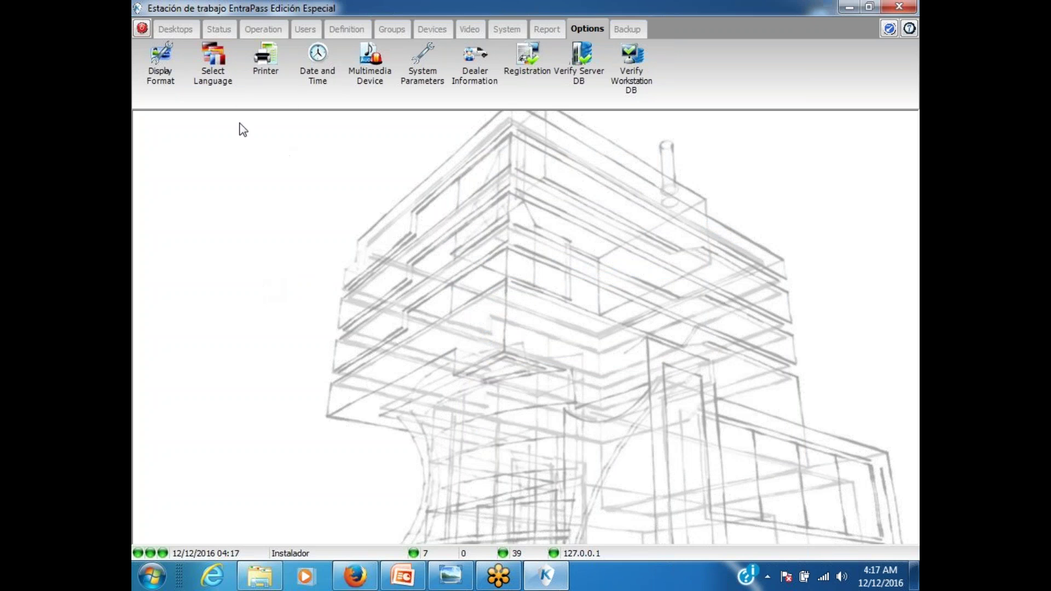
# Step: Show the Video ribbon with Video Server, Camera and Video View tools
pyautogui.click(471, 28)
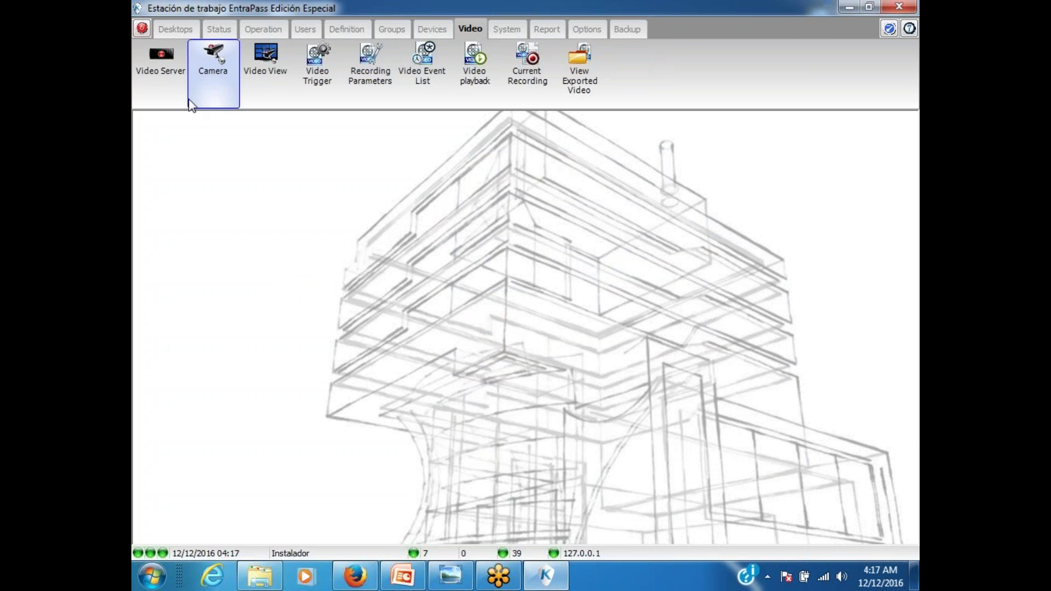